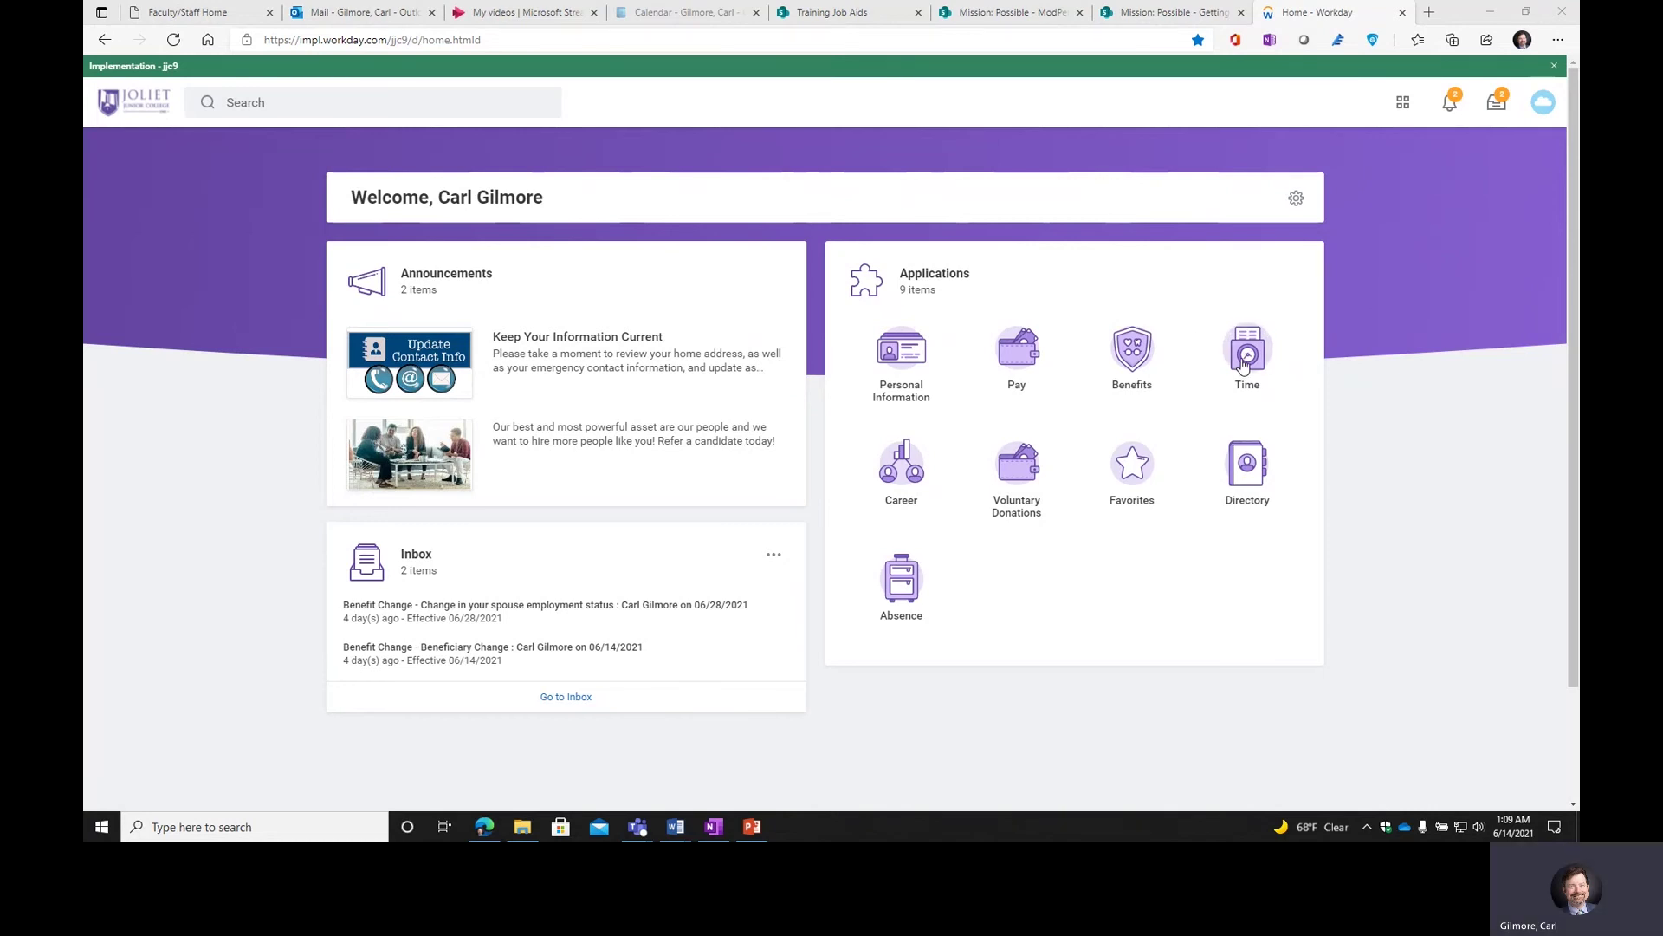
- Open the time entry calendar for the week containing 06/14/2021
left_click(1244, 362)
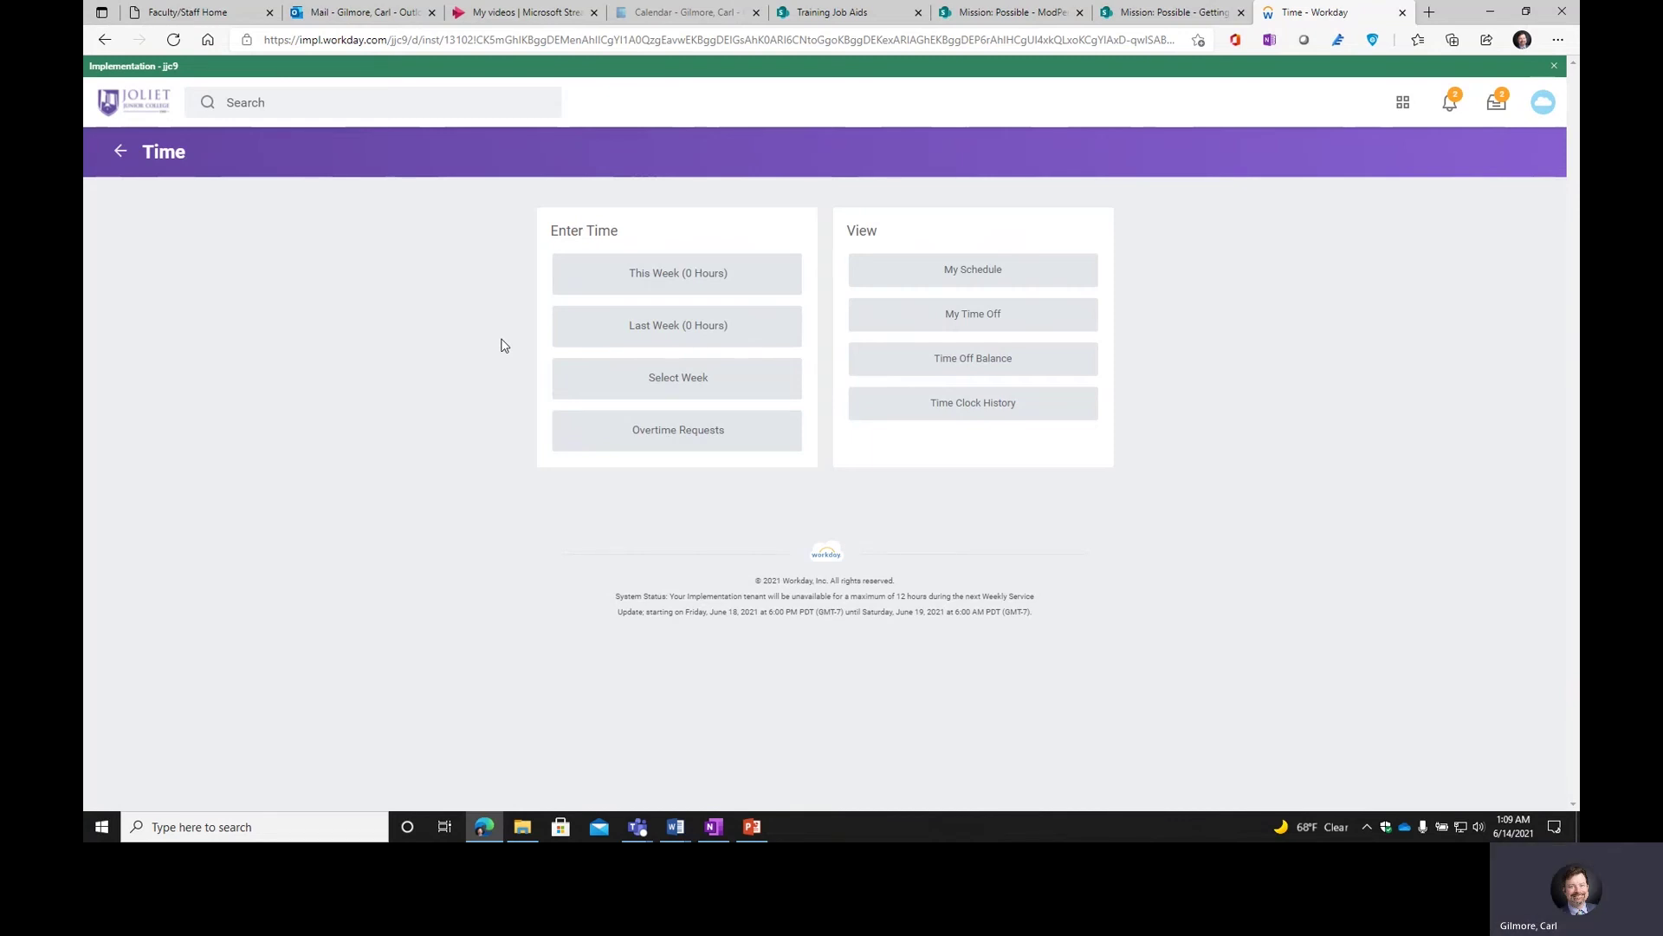
left_click(693, 382)
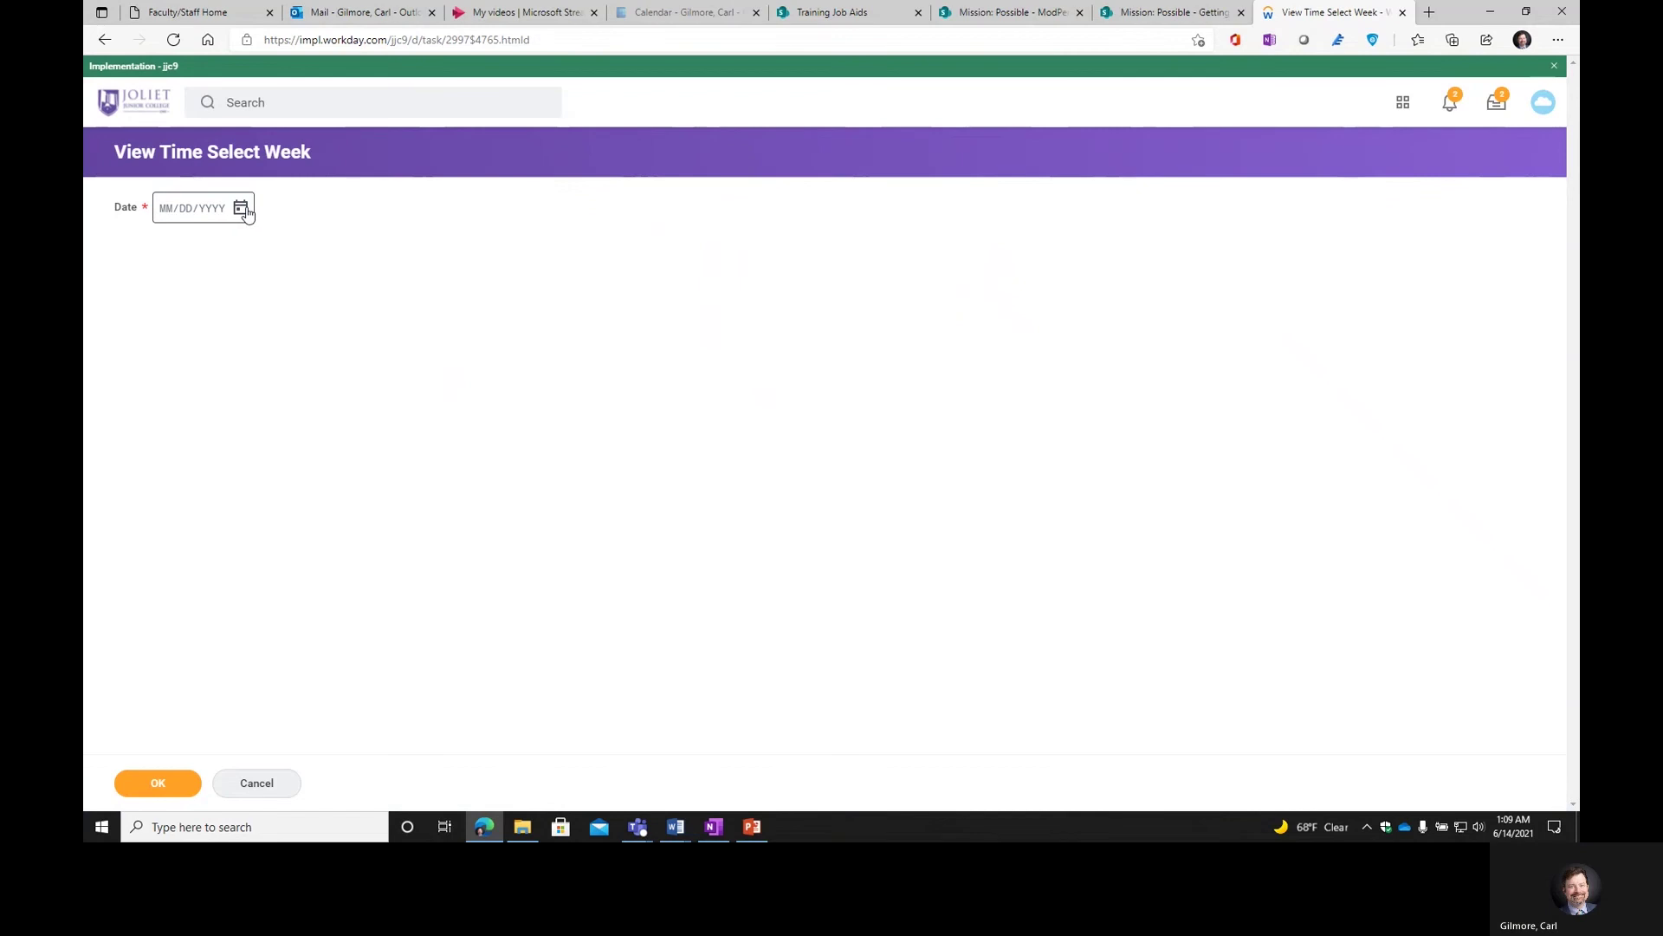
left_click(241, 209)
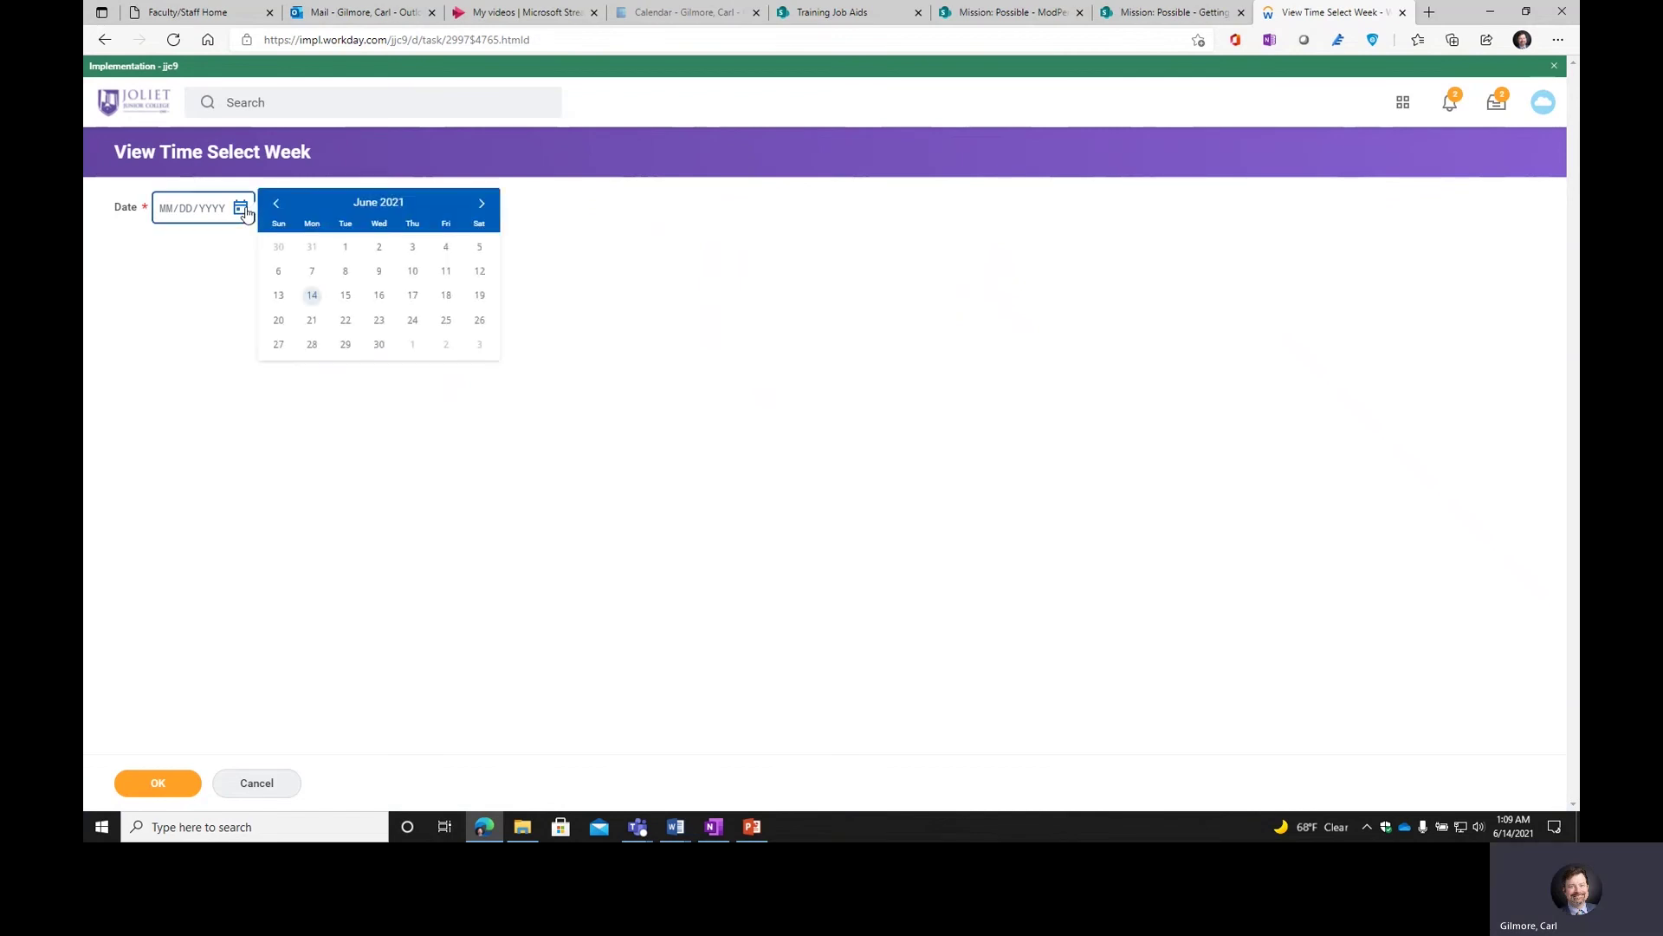
left_click(310, 296)
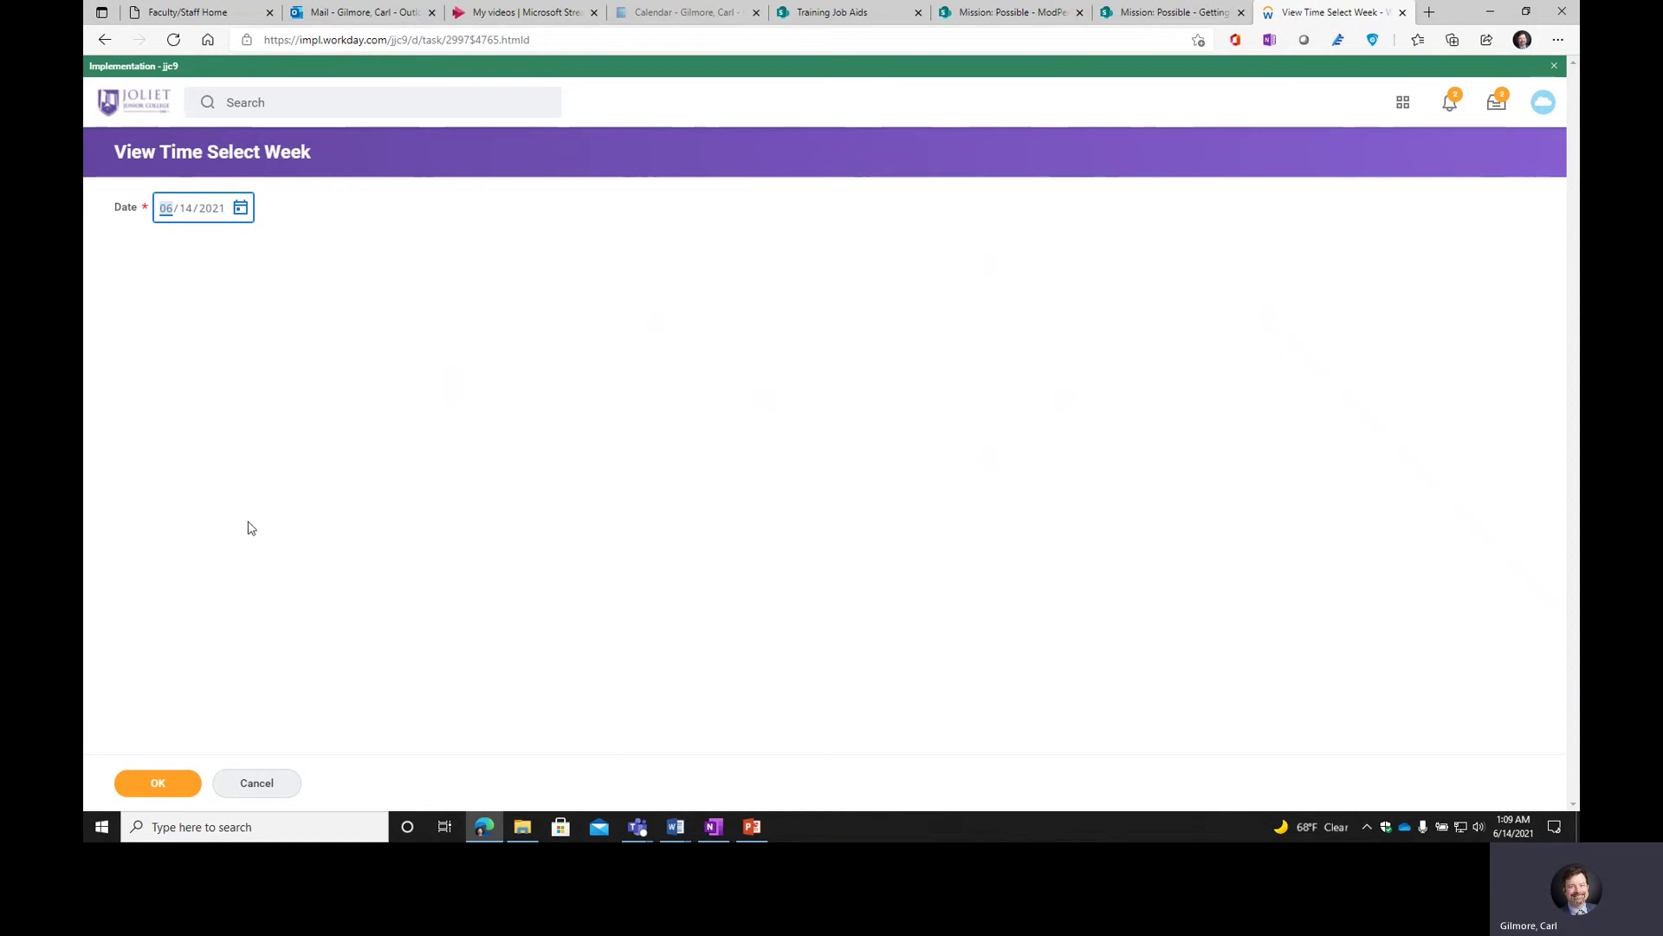
left_click(158, 784)
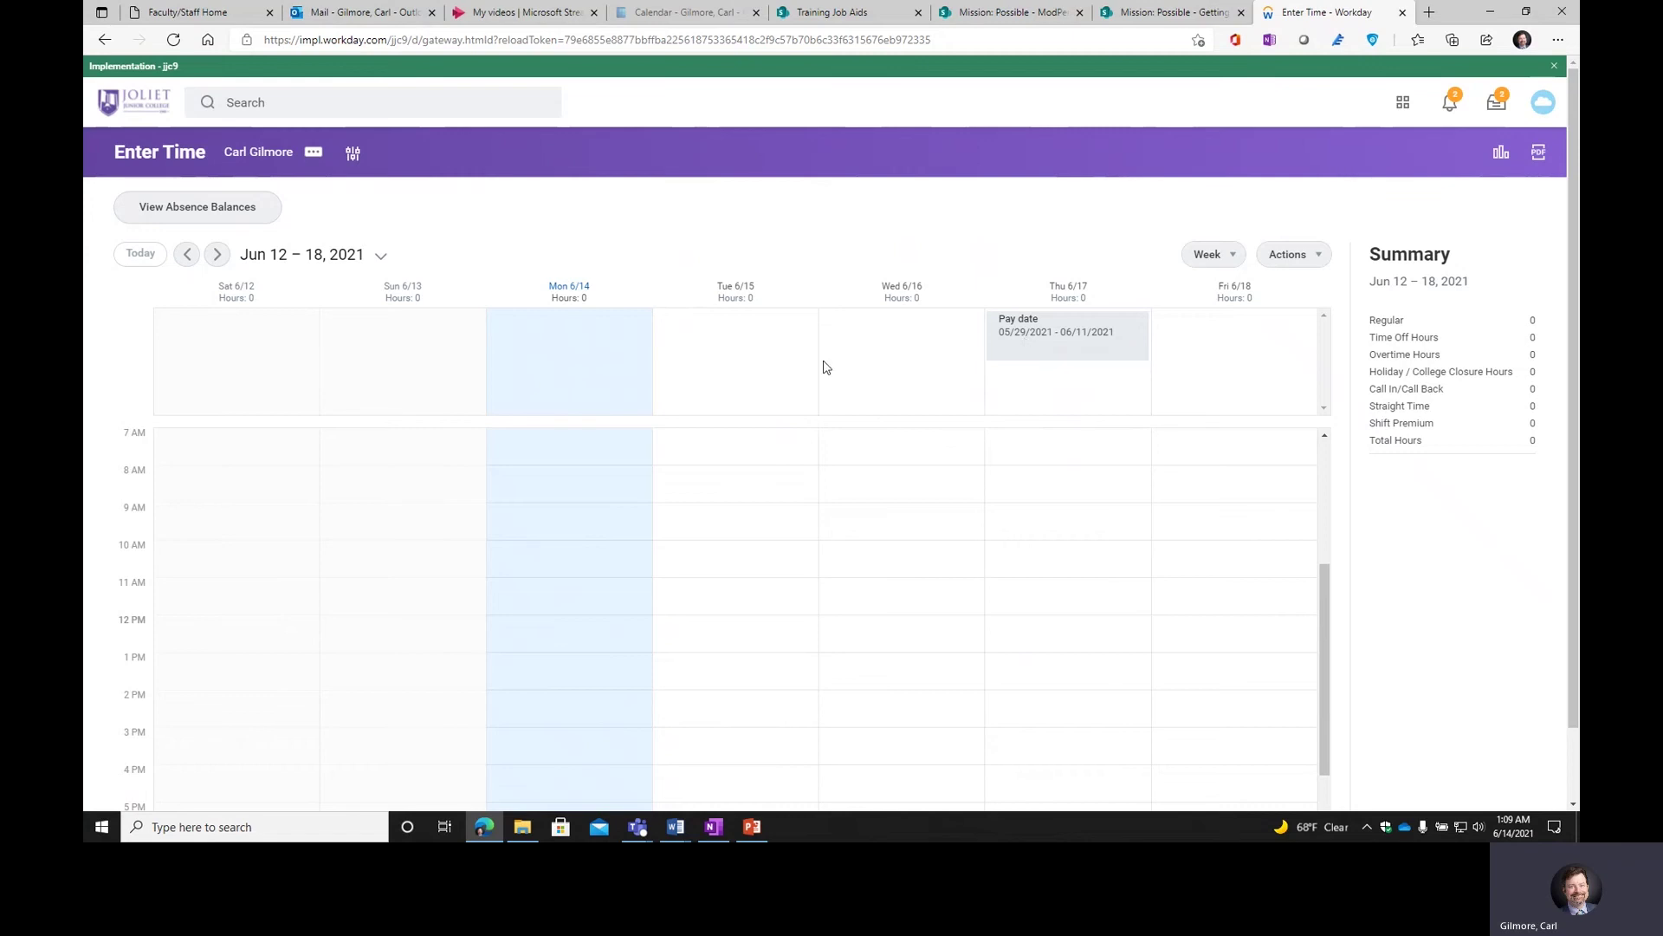
- Start a time entry for Monday 6/14, look through the Absence types, and choose Worked Time from the Time Entry Codes
left_click(581, 382)
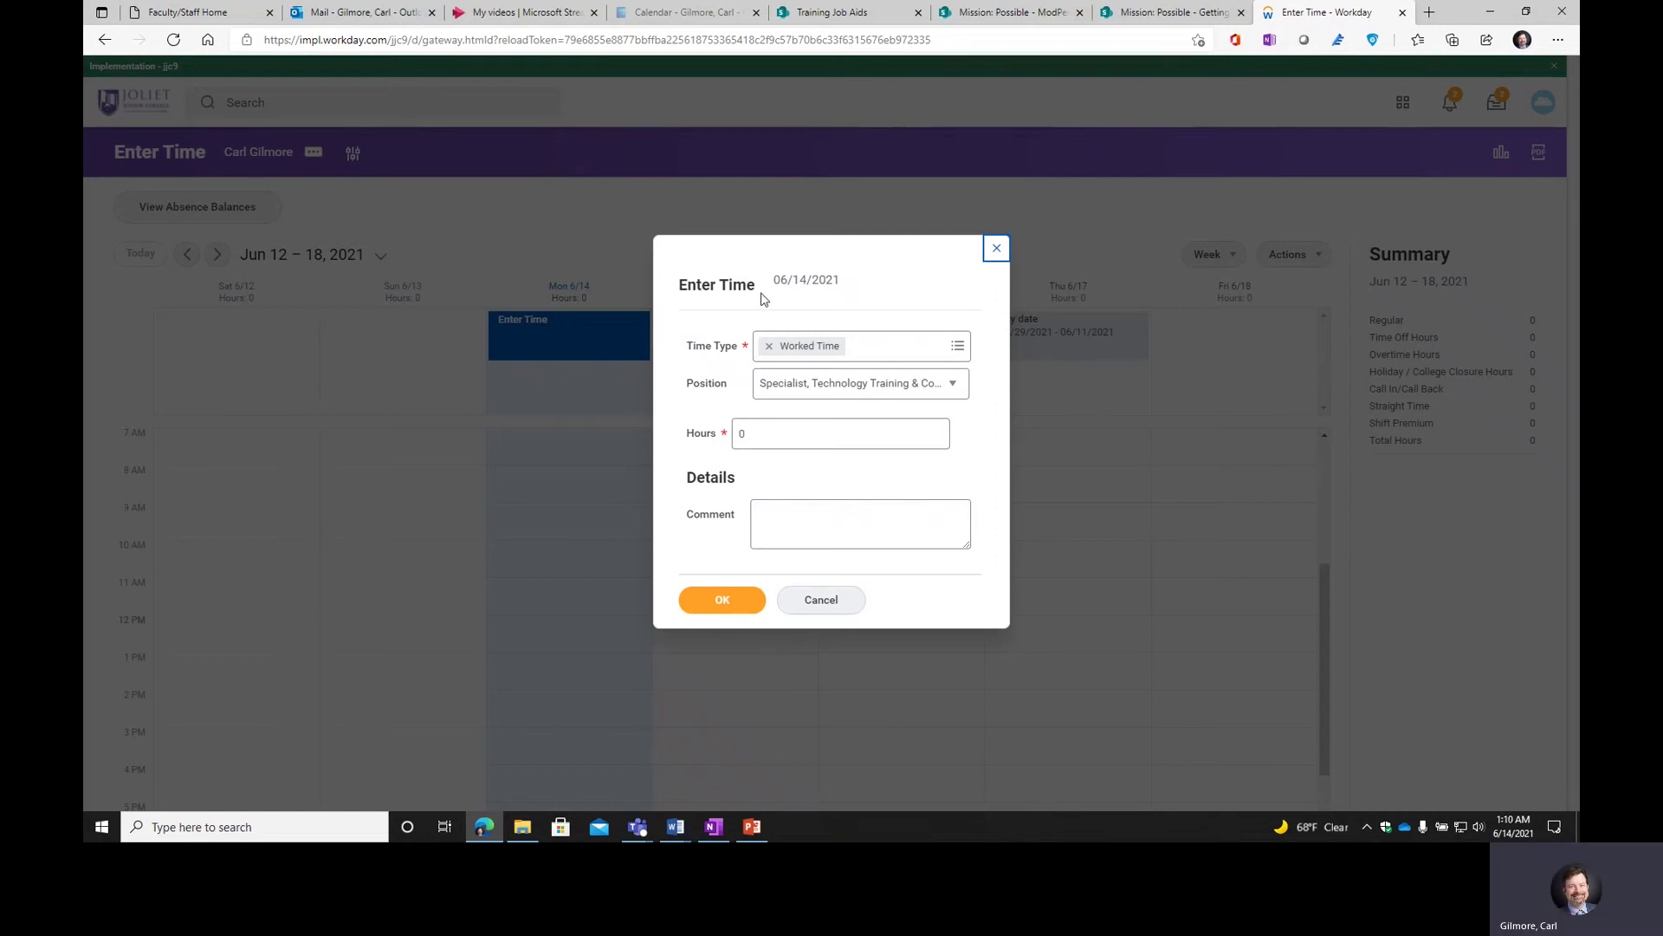
left_click(959, 351)
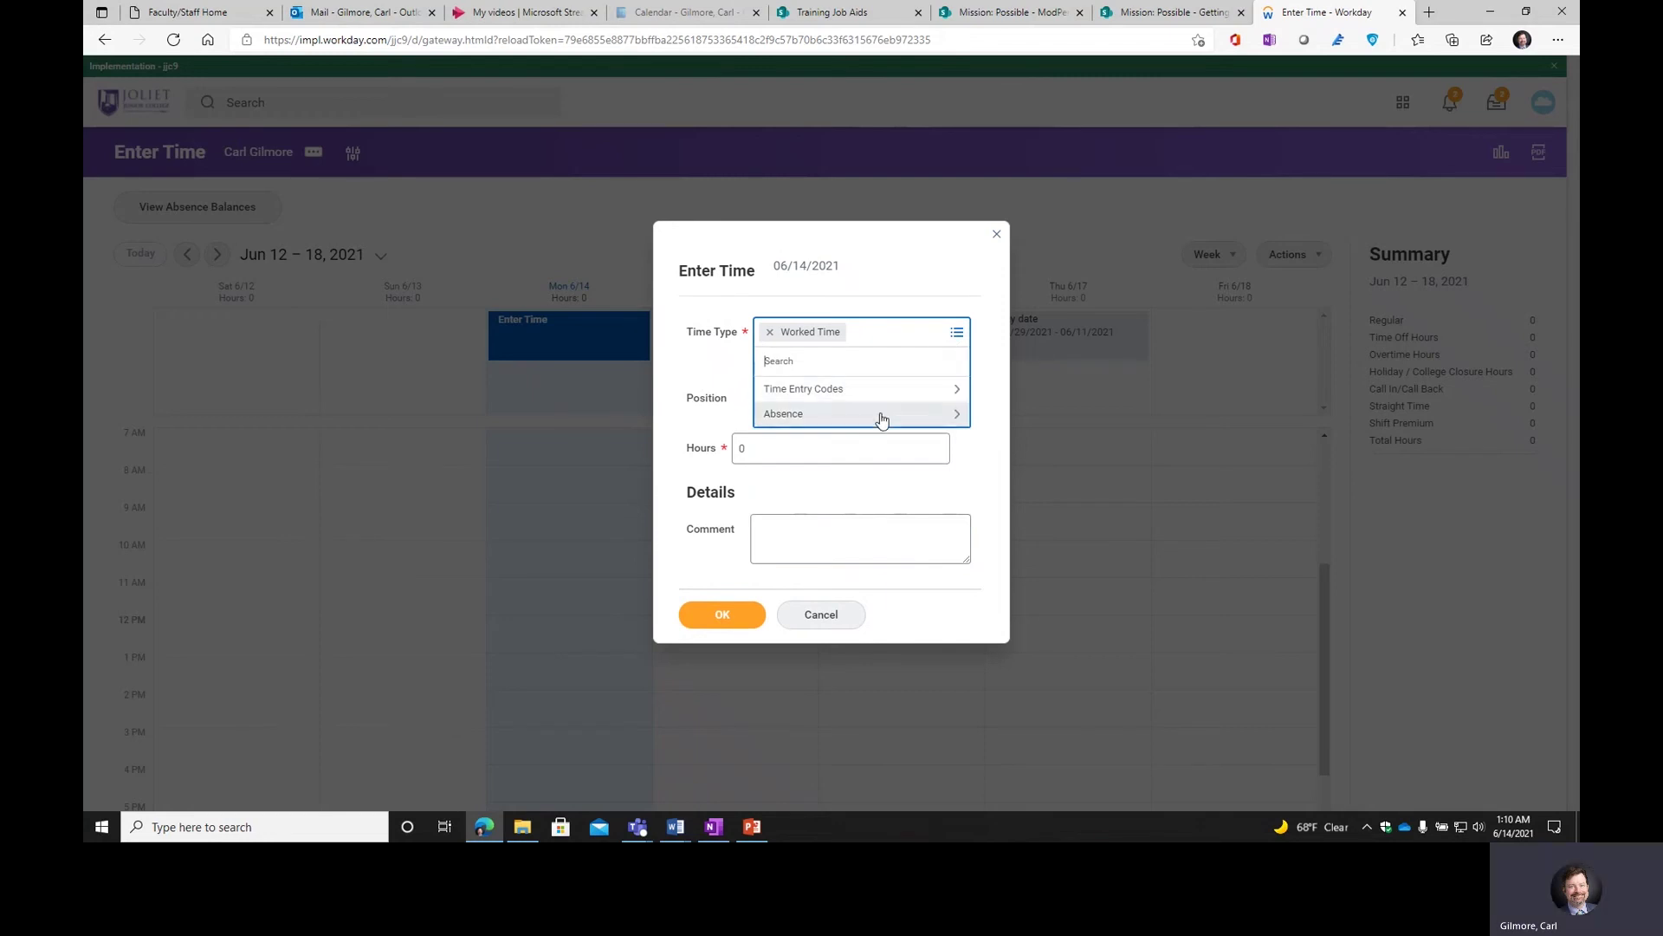
left_click(881, 416)
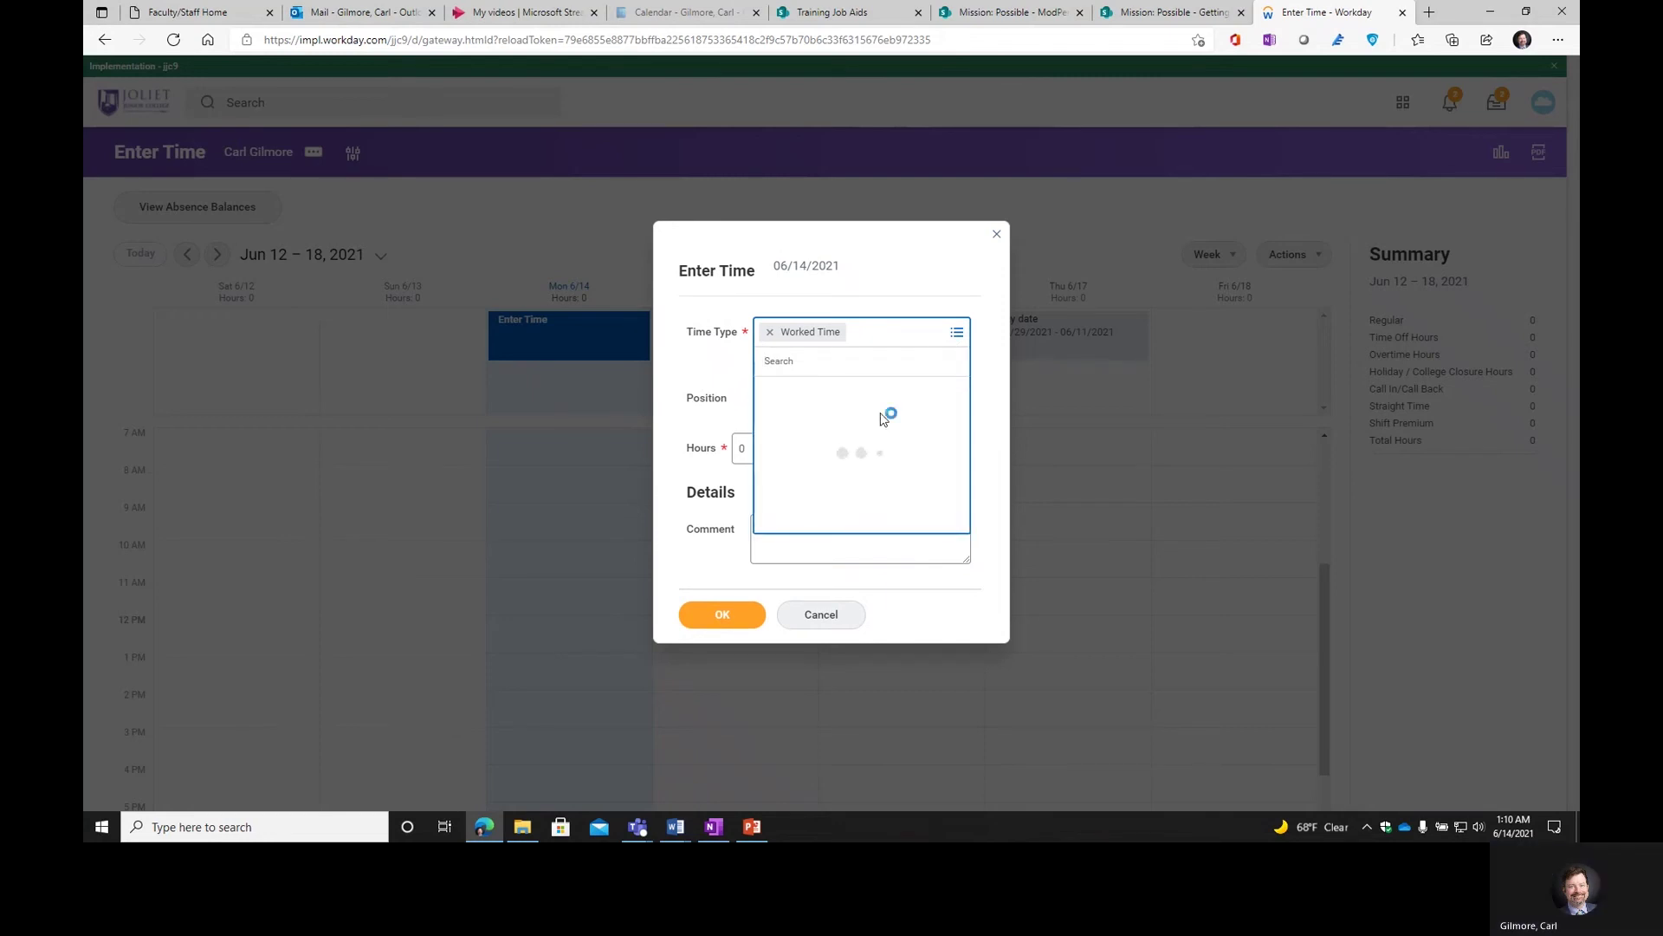
left_click(881, 420)
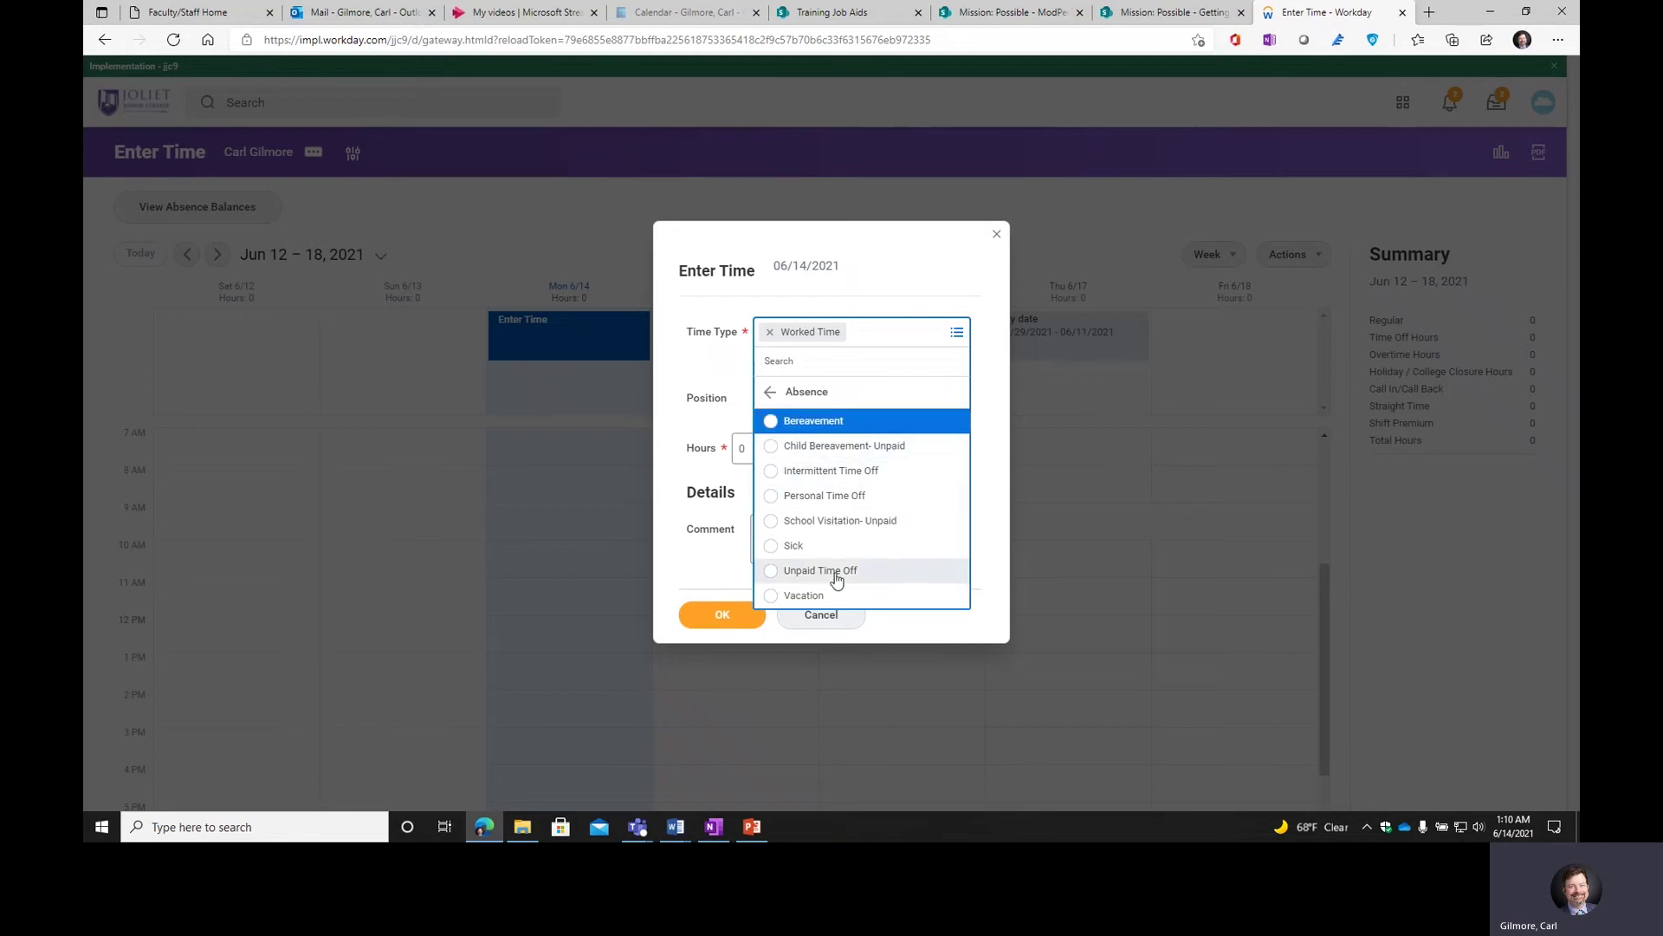
left_click(778, 422)
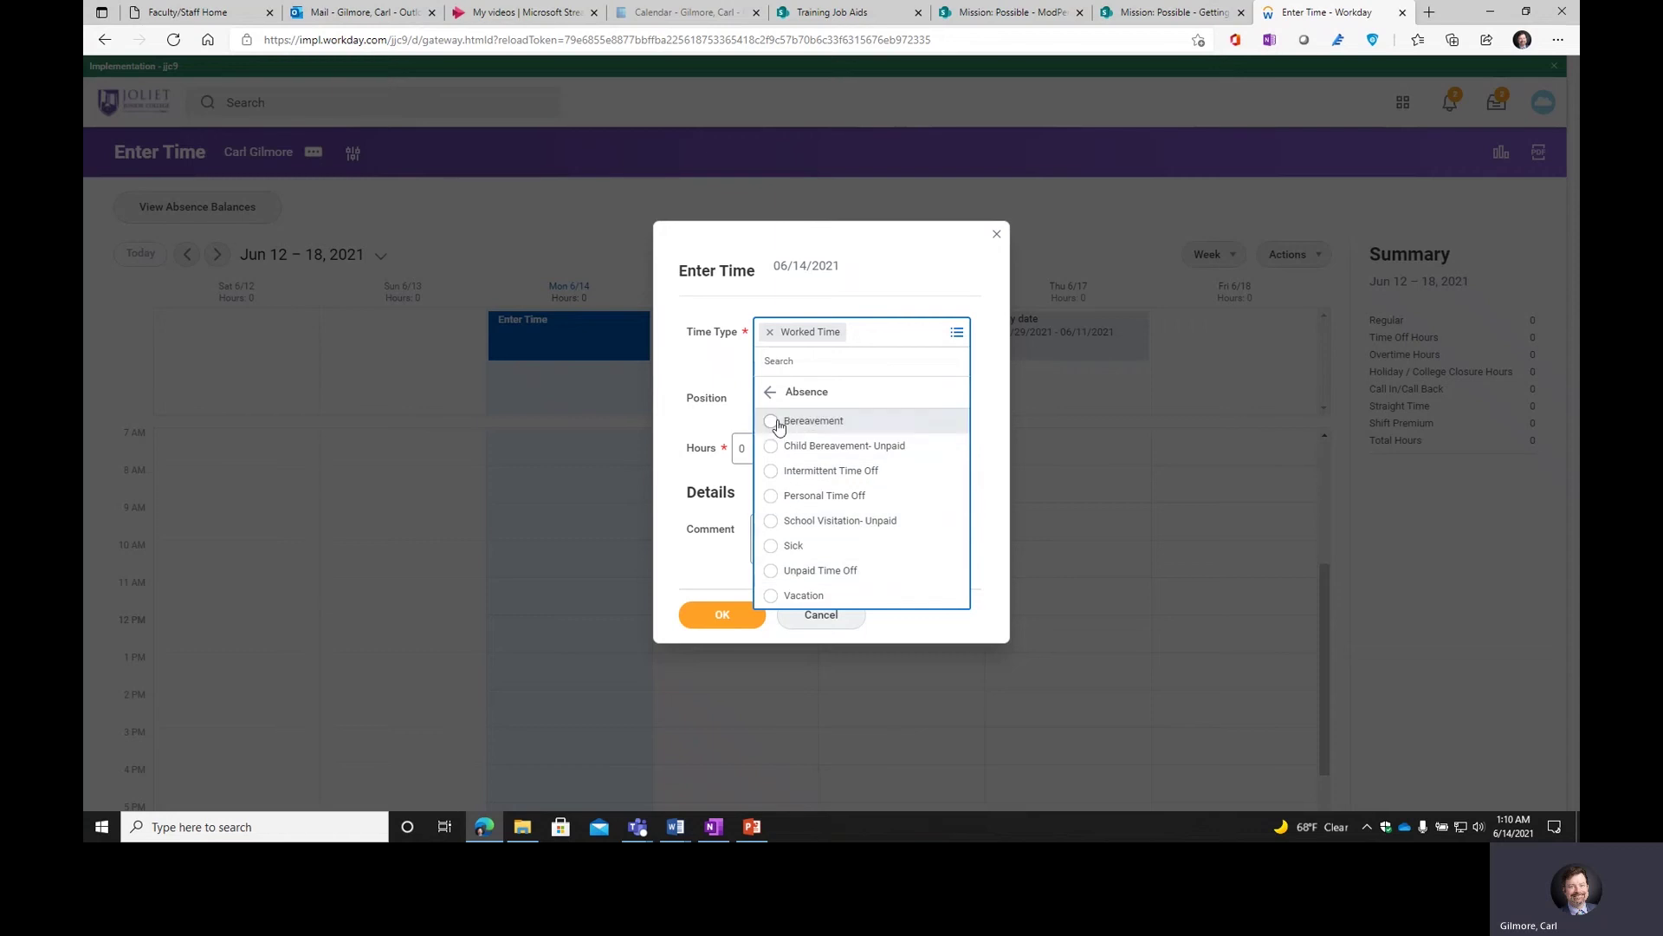
left_click(789, 422)
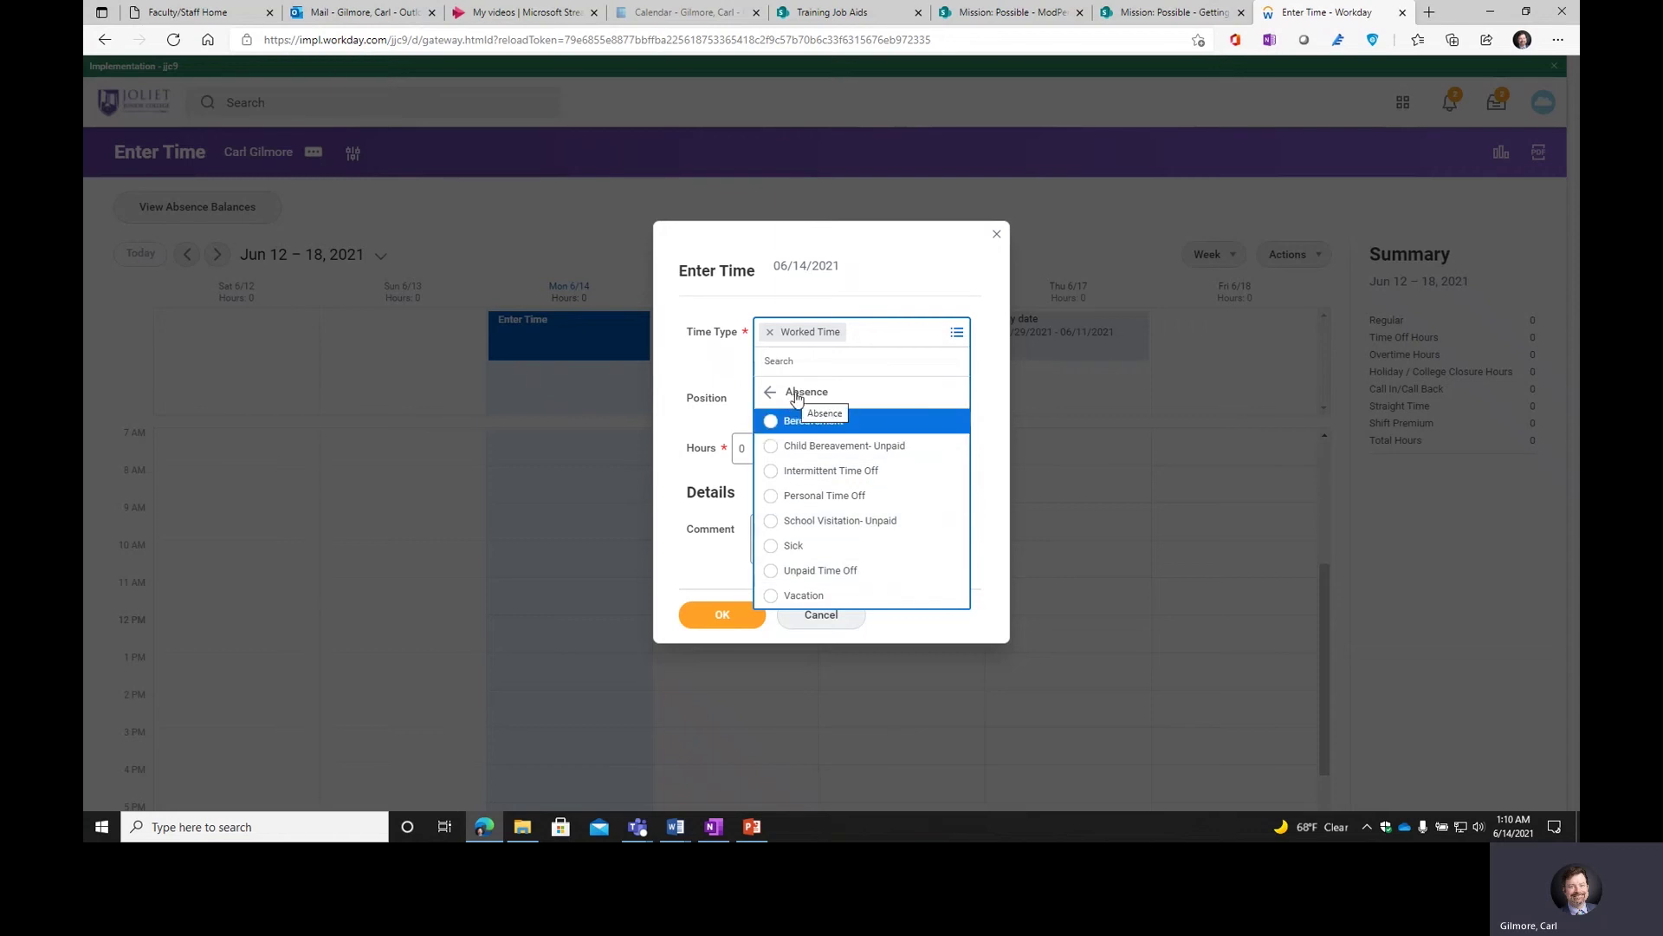
left_click(797, 395)
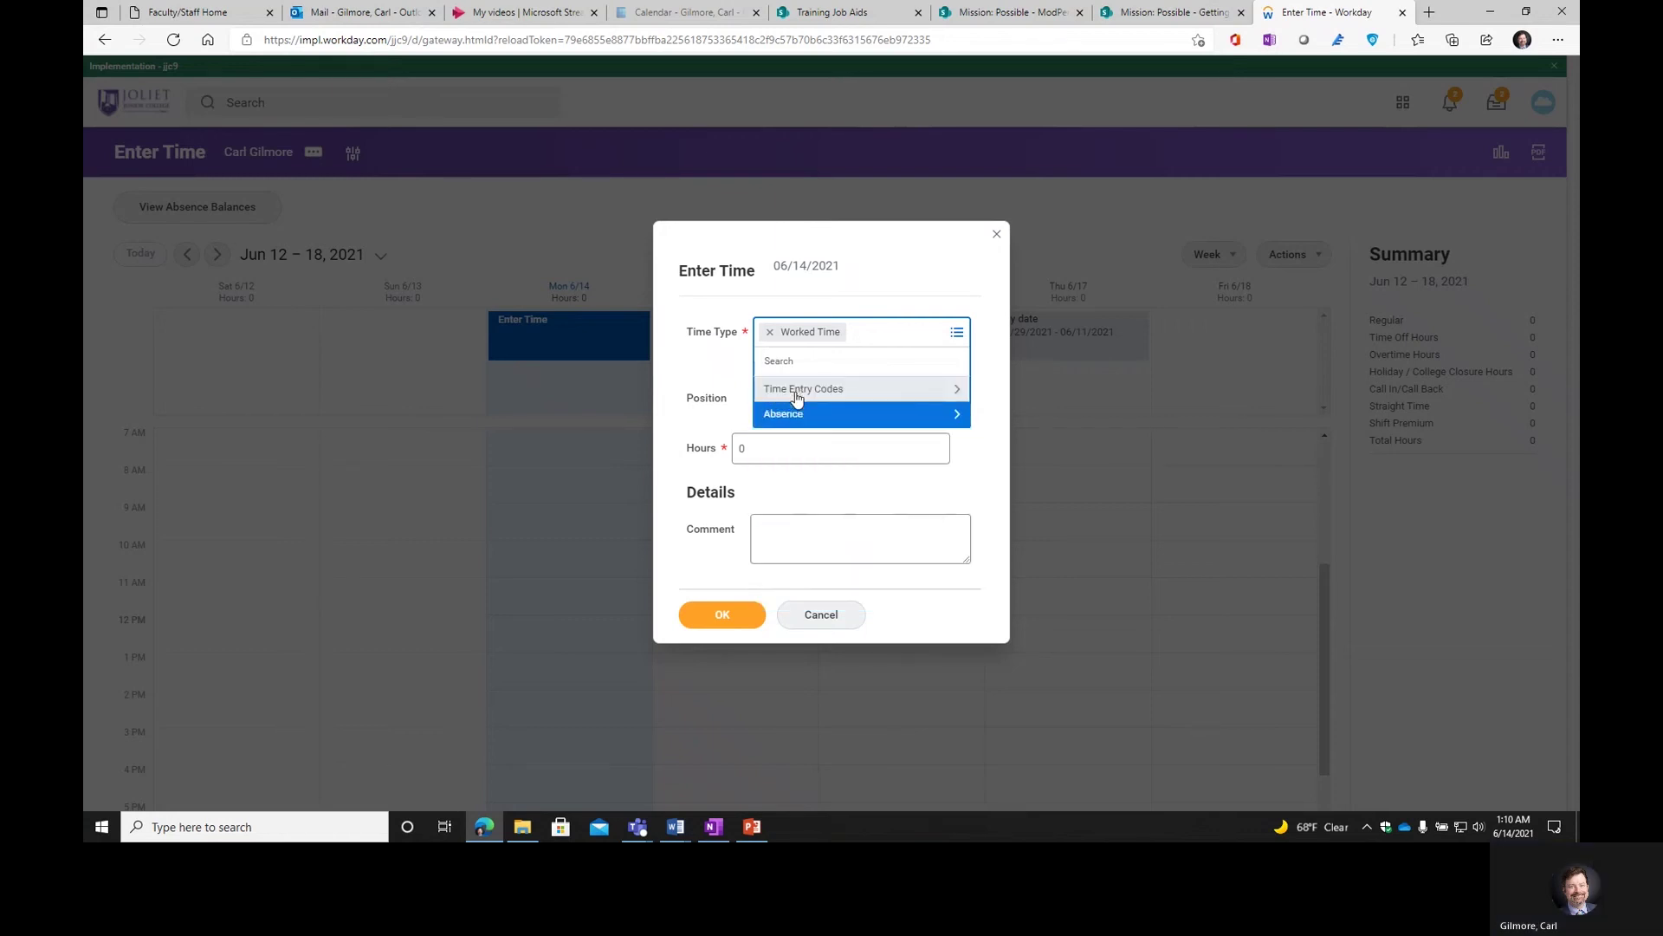
left_click(876, 392)
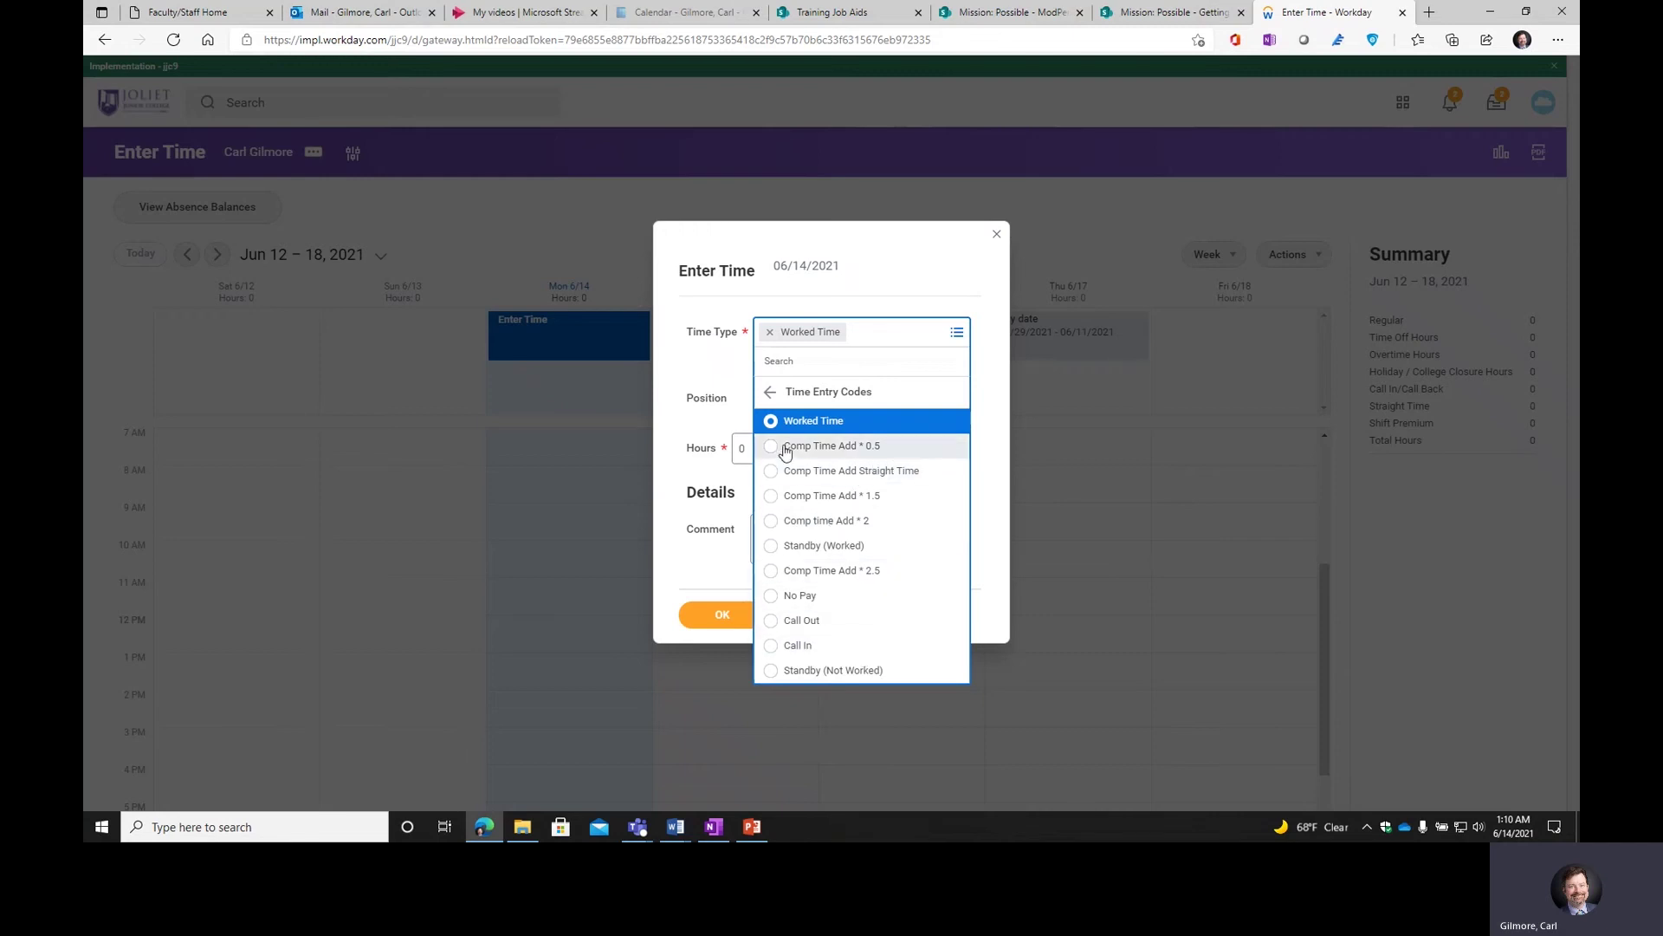
left_click(804, 425)
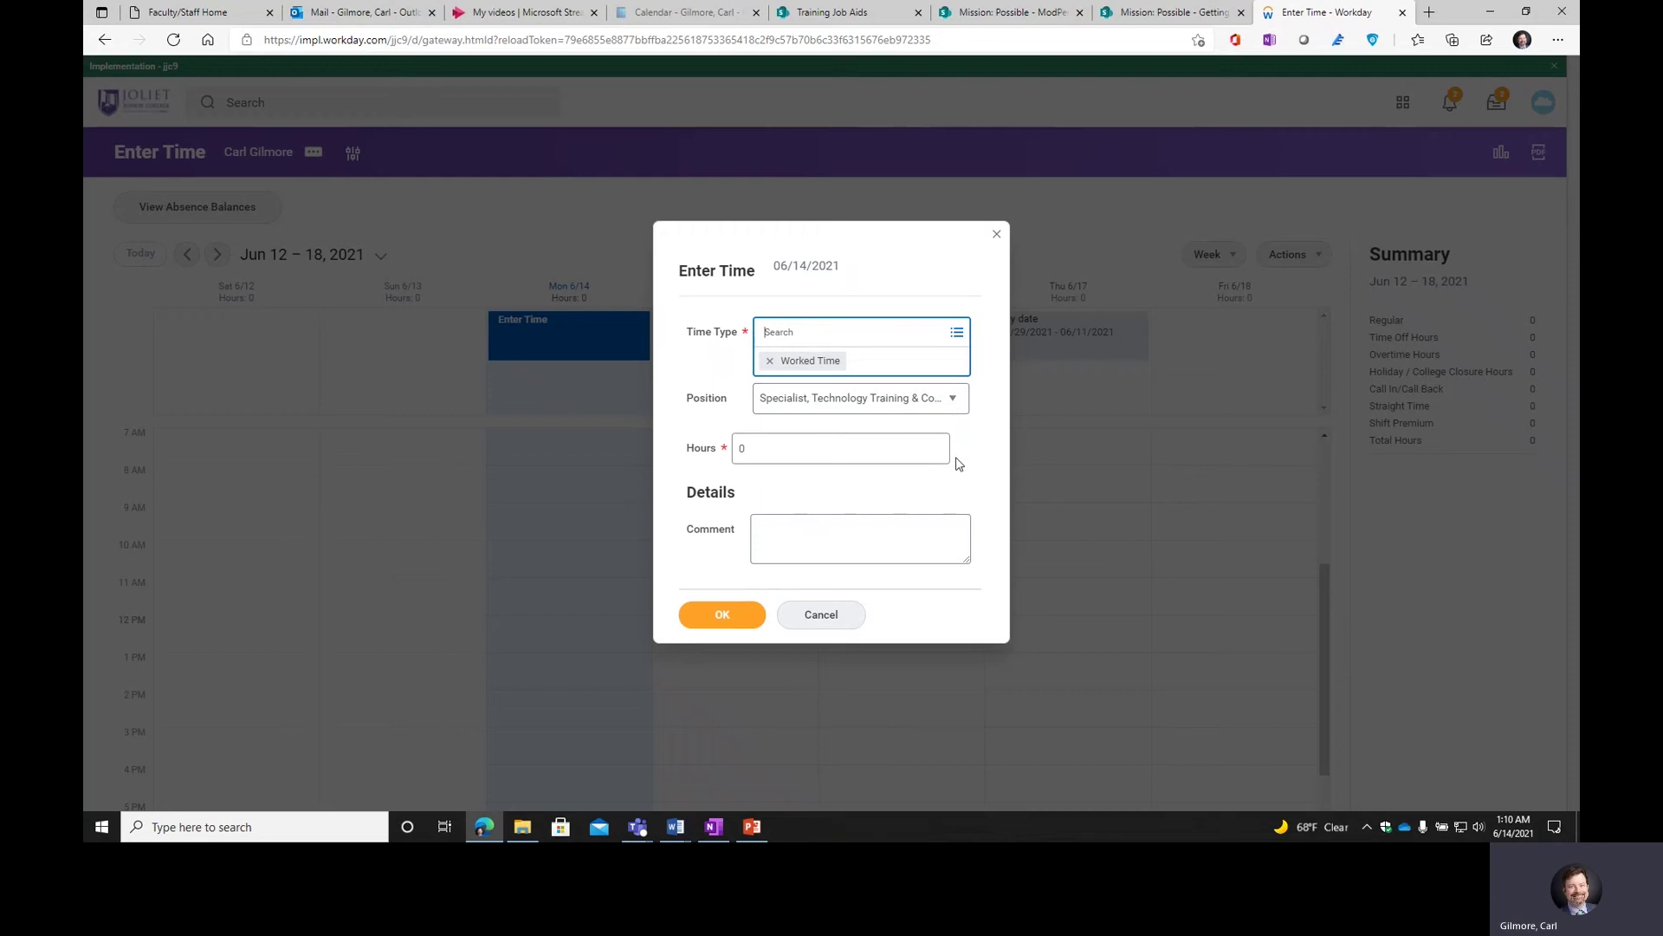
- Set the Monday 6/14 entry to 10 hours without a comment and save it
left_click(738, 451)
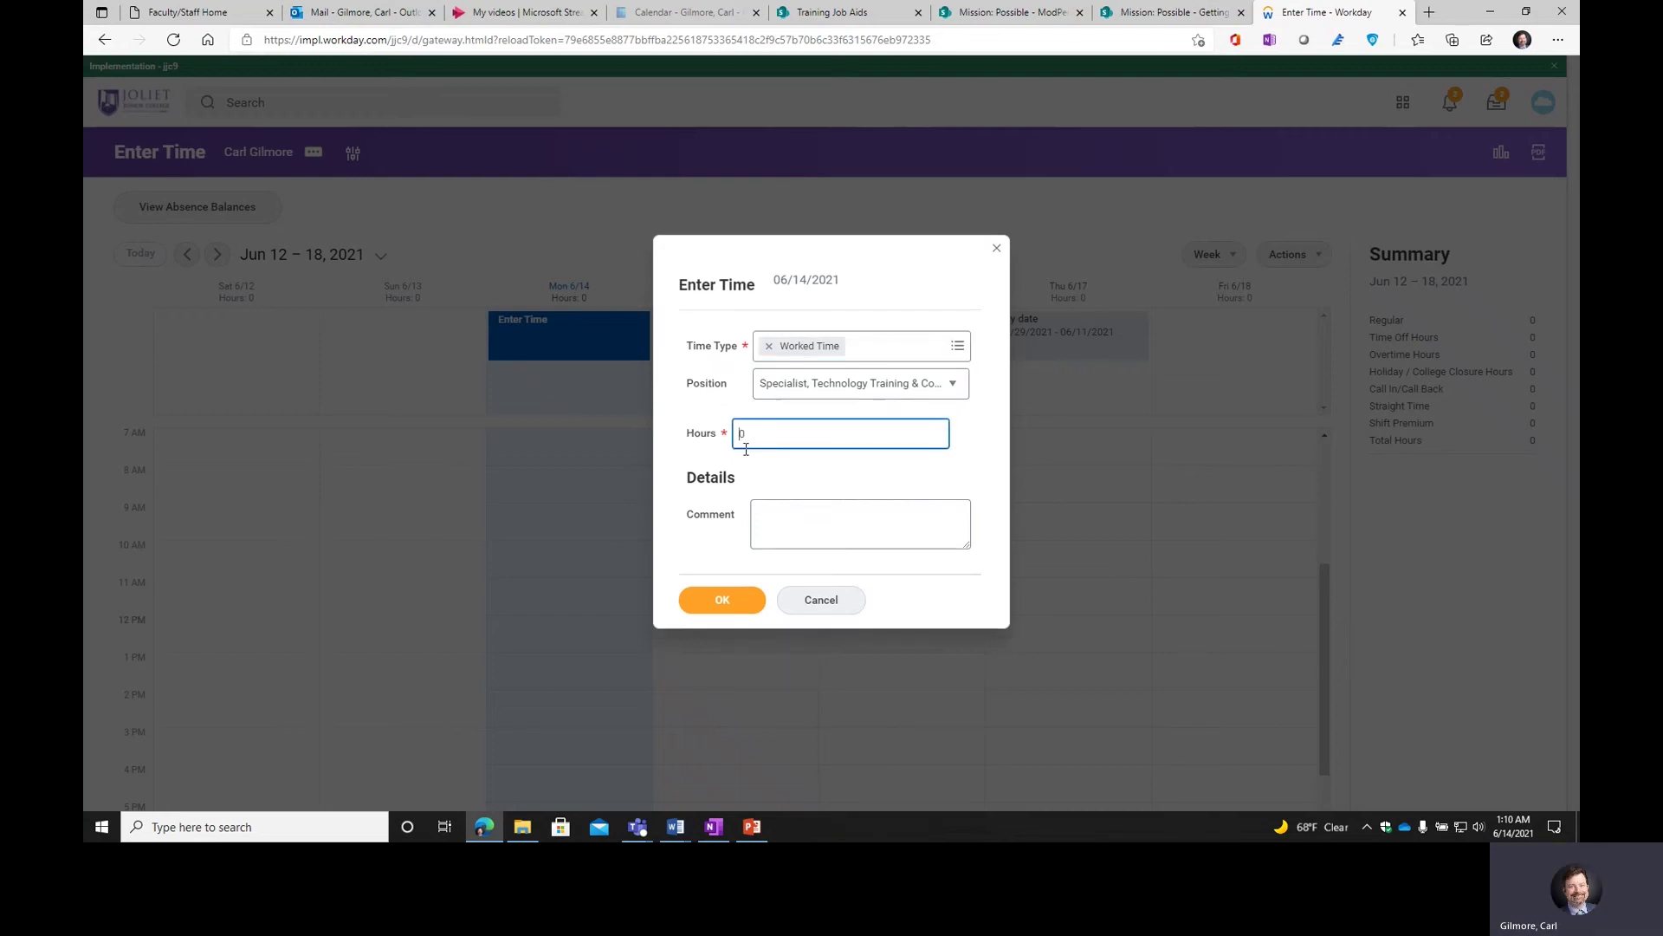
type("1")
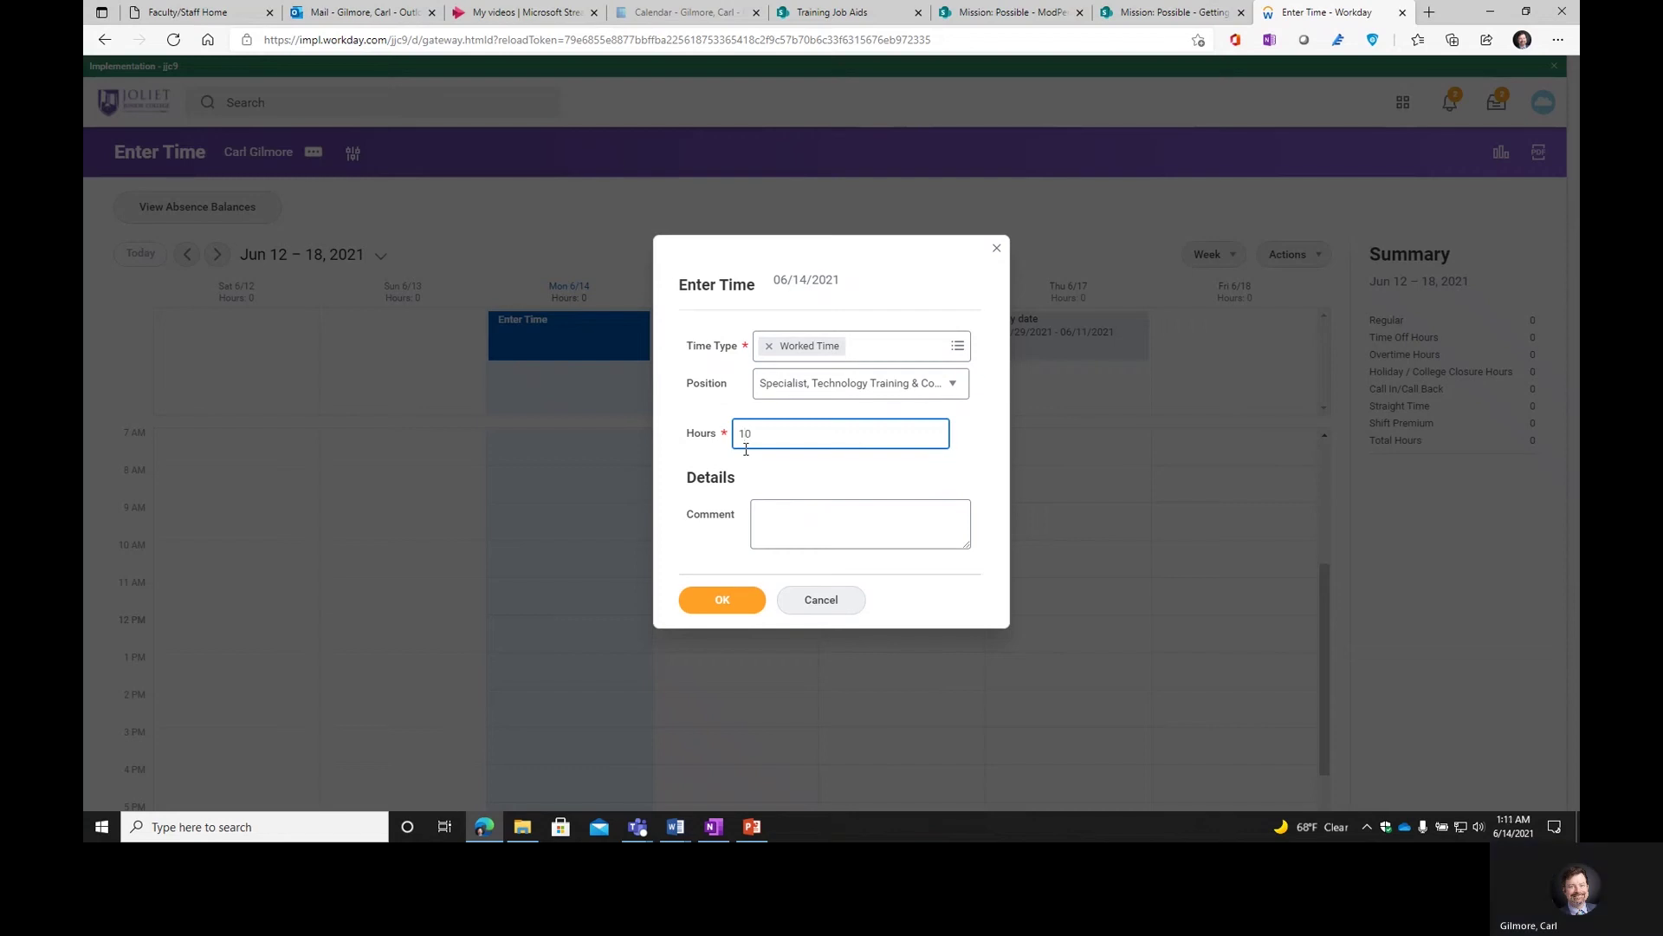
left_click(804, 524)
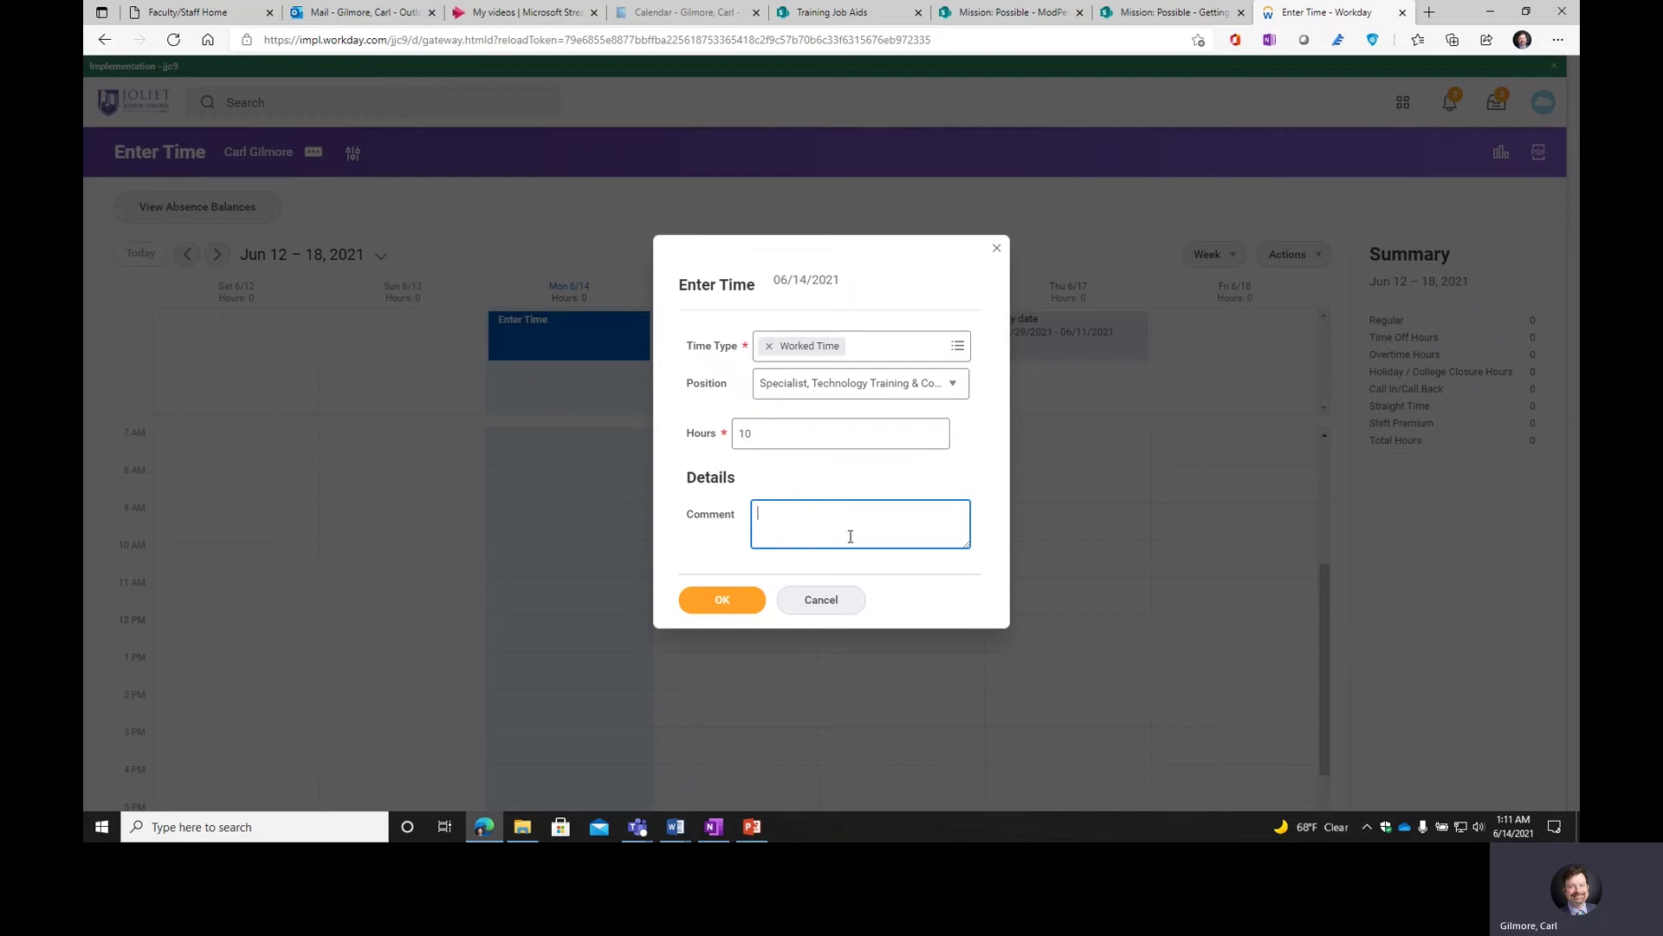
left_click(717, 605)
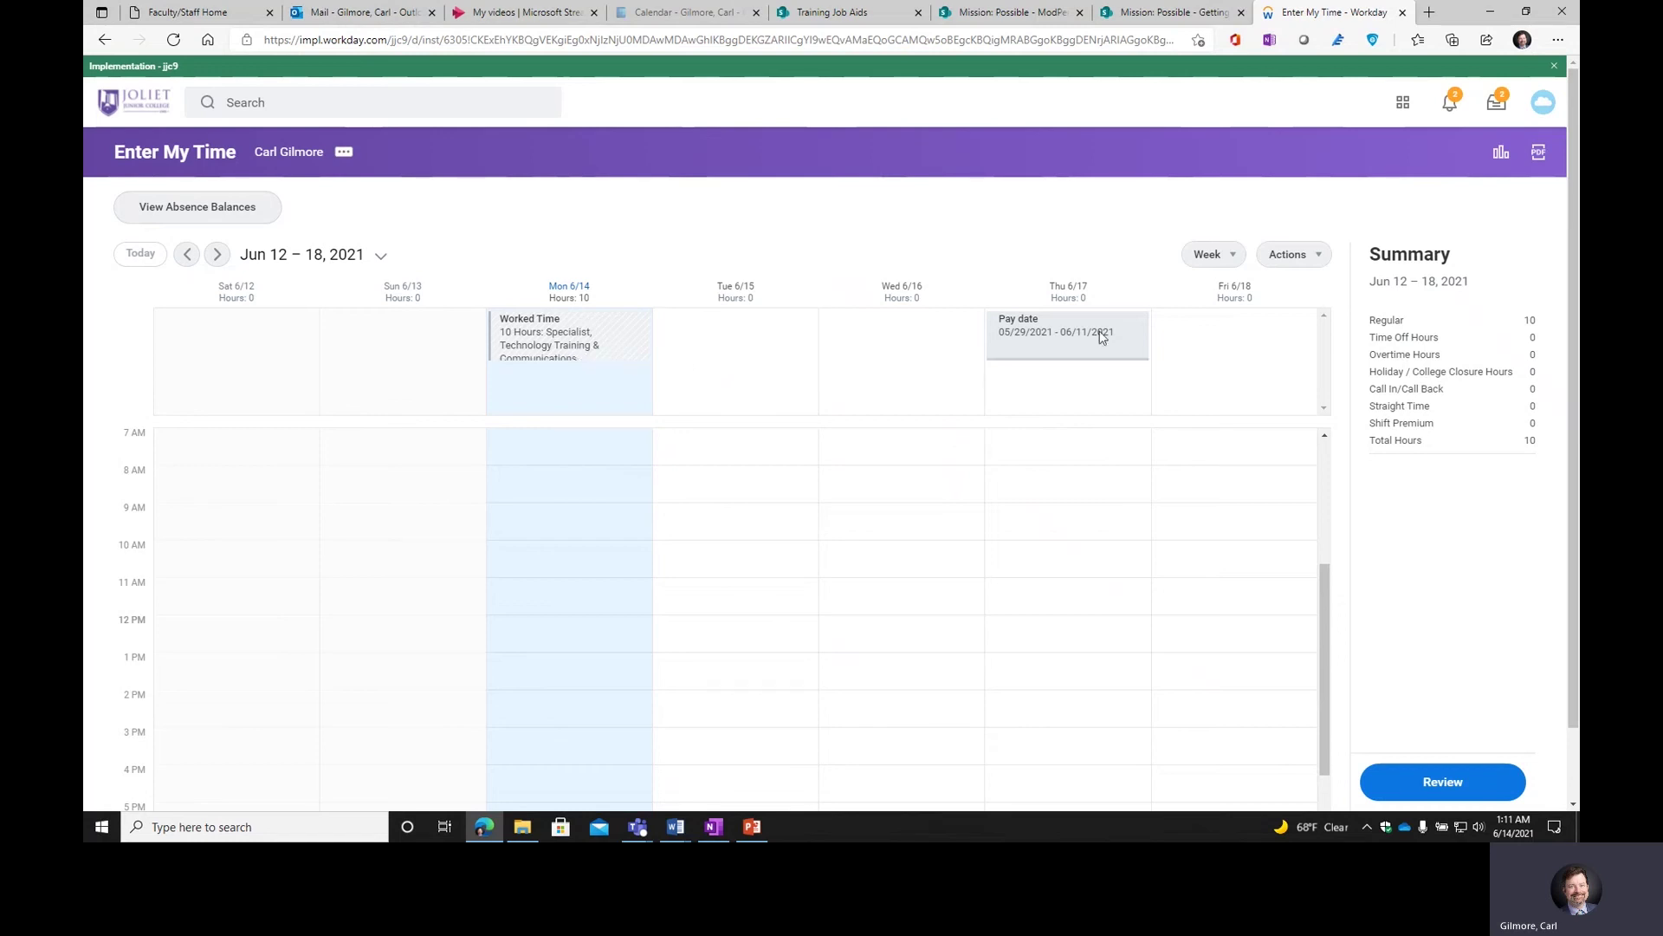
- Use Quick Add to add 10 hours of Worked Time each to Tuesday, Wednesday and Thursday of the week
left_click(1319, 257)
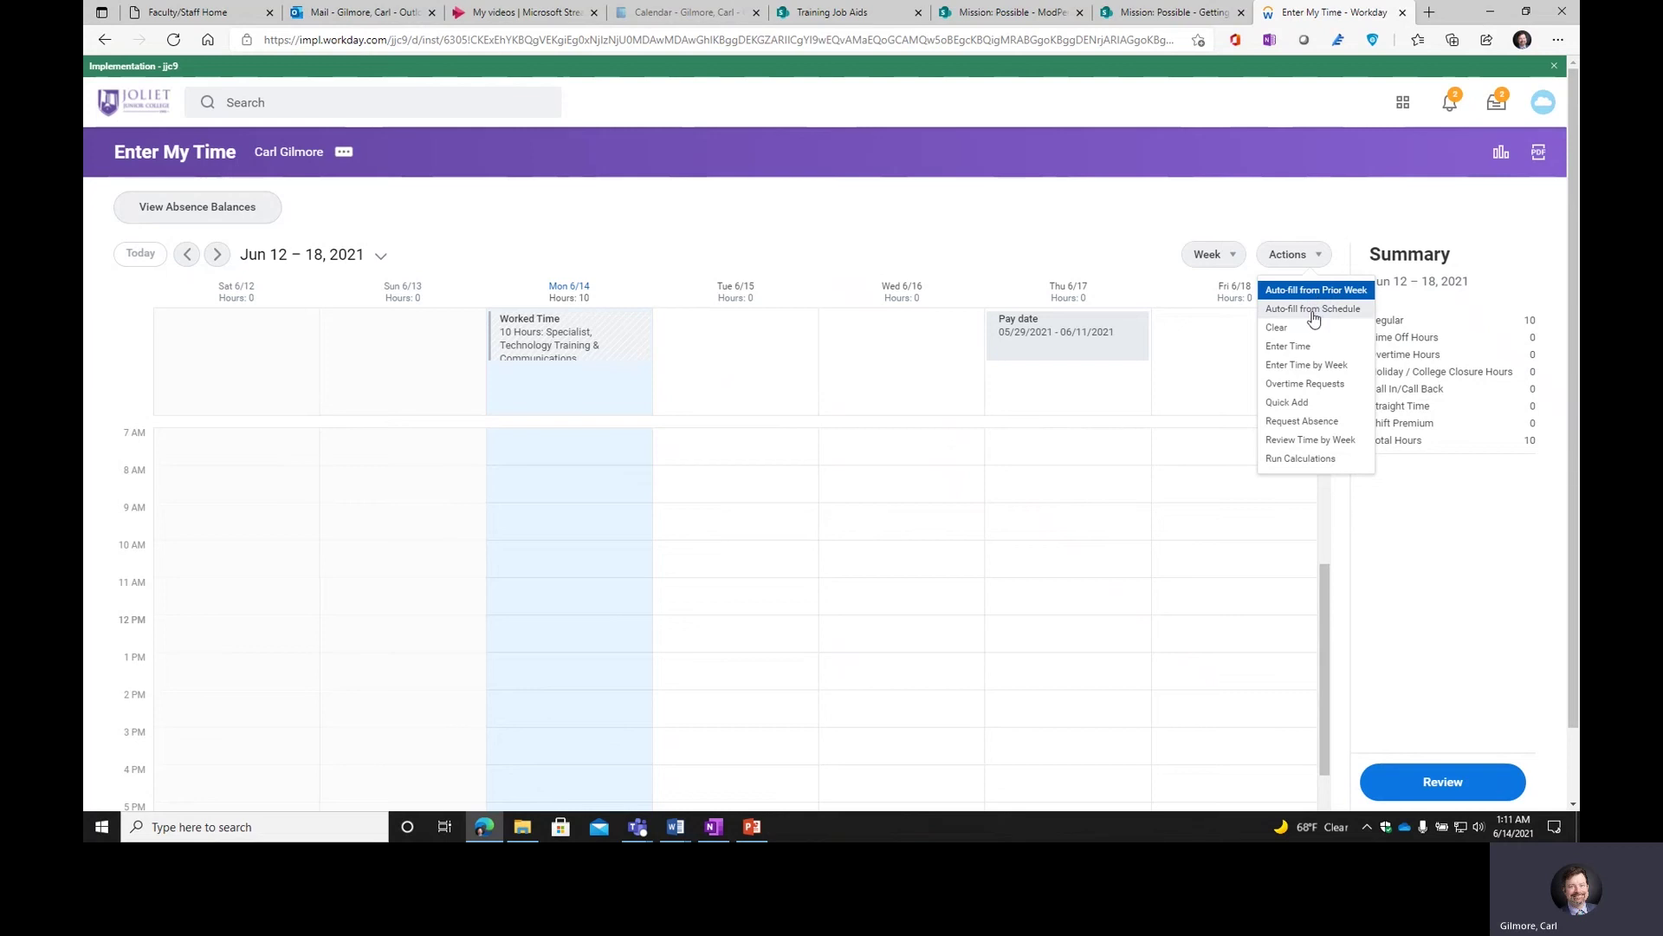
left_click(1331, 407)
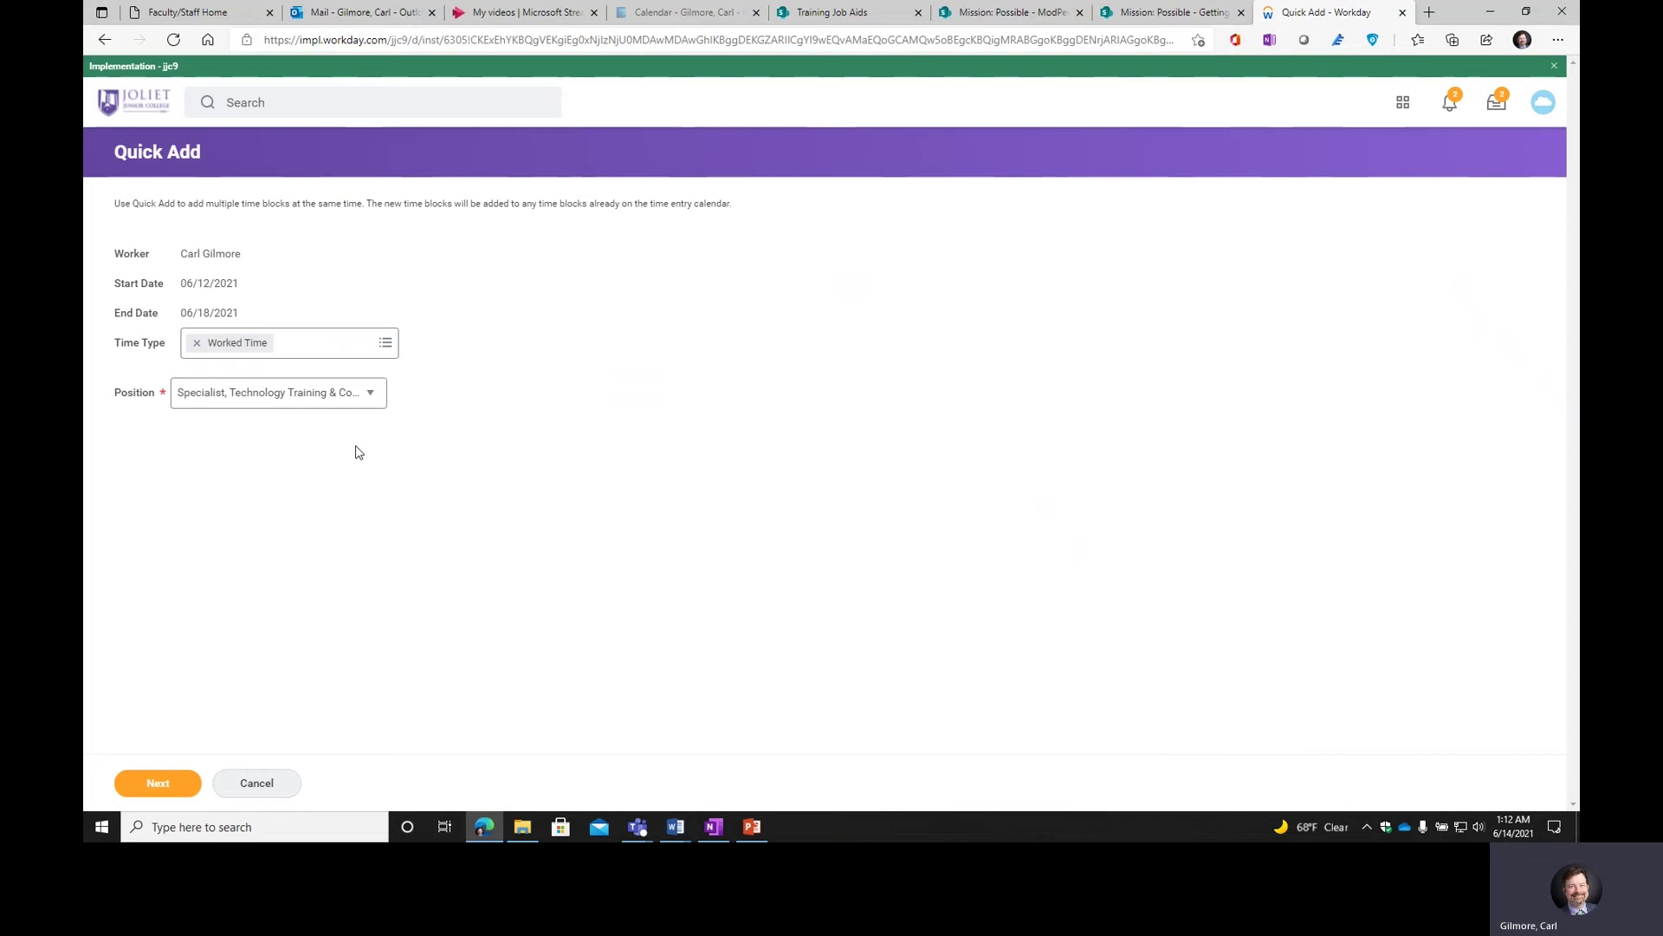
left_click(156, 789)
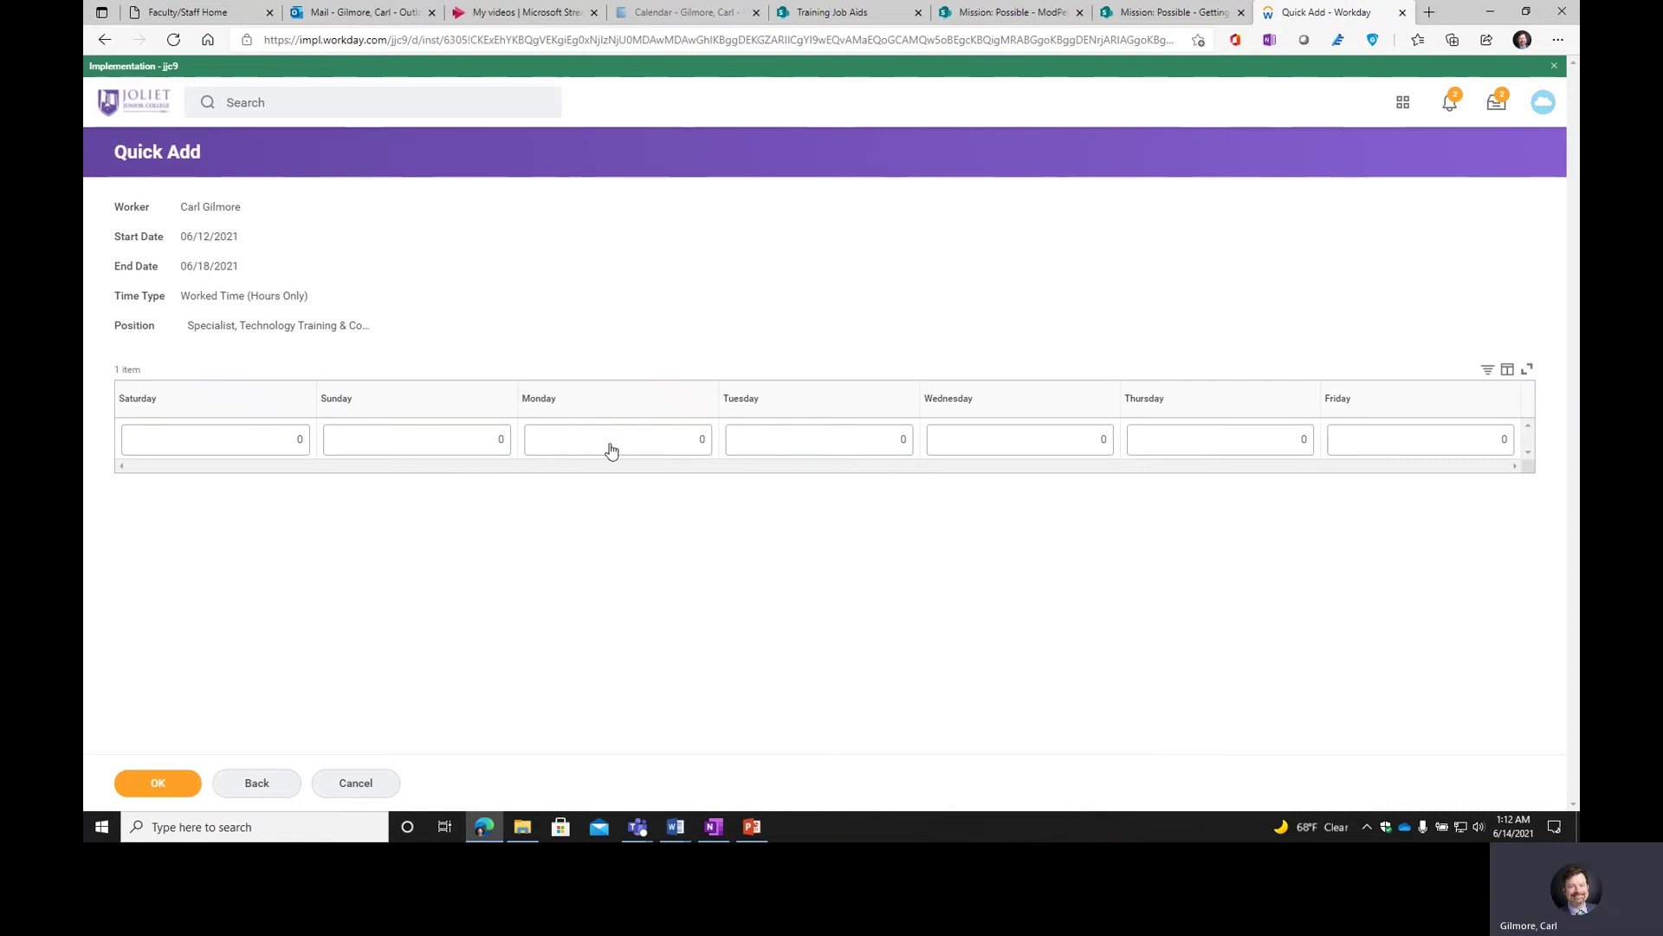
left_click(897, 448)
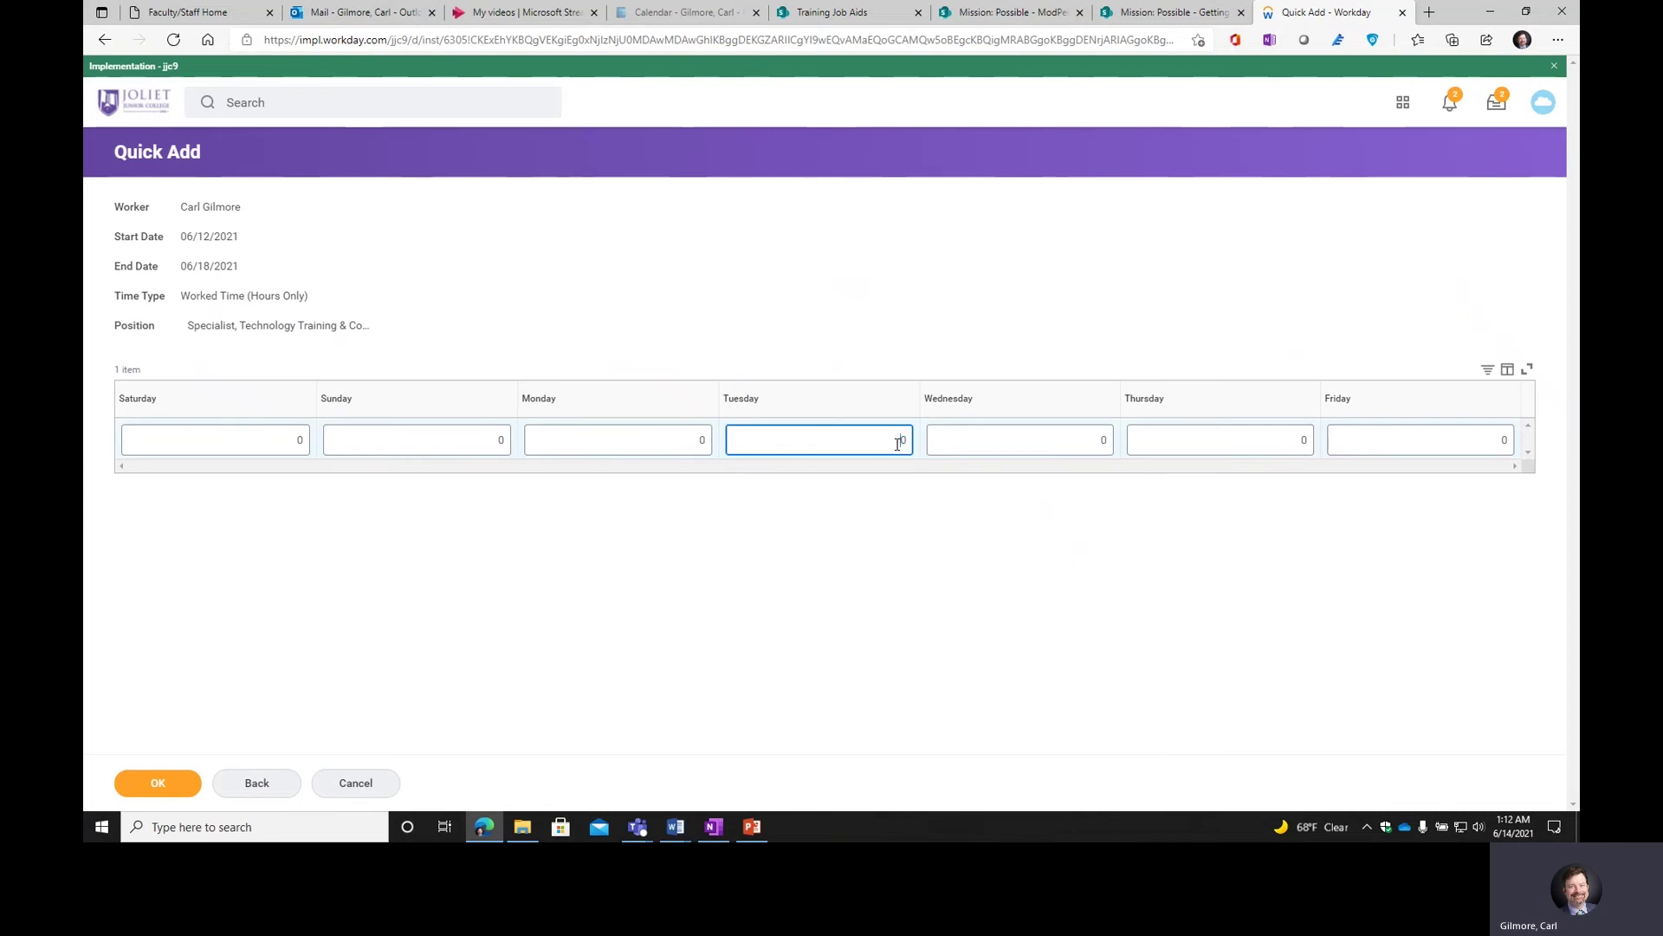
left_click(1082, 442)
type("1")
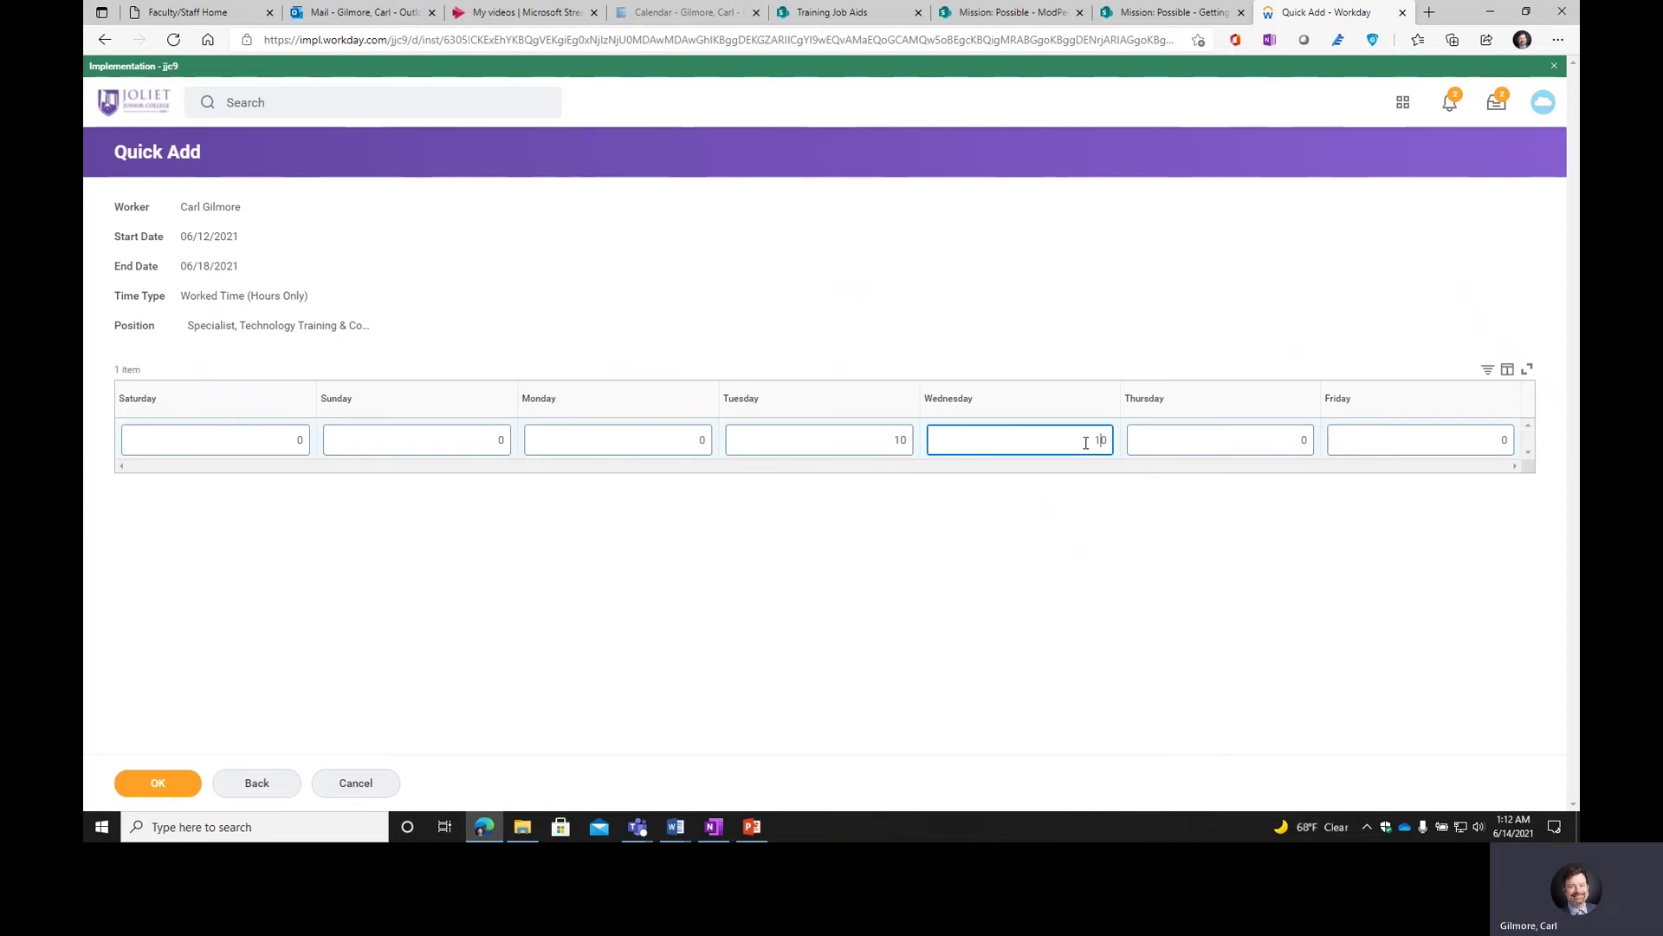
left_click(1294, 438)
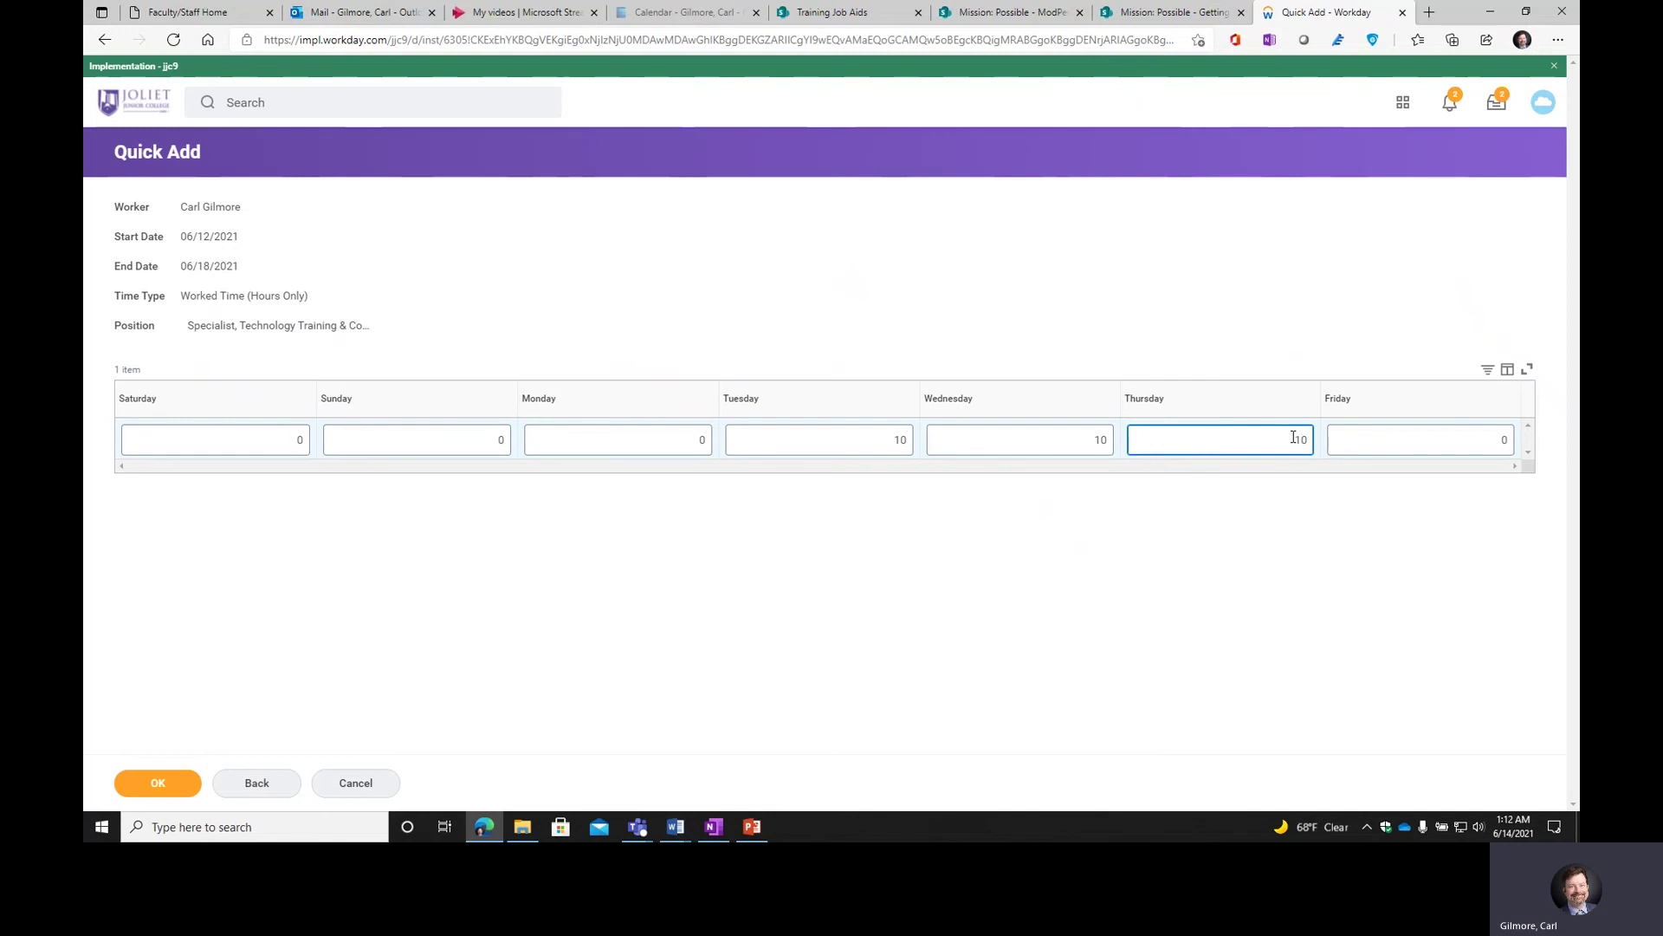
type("10")
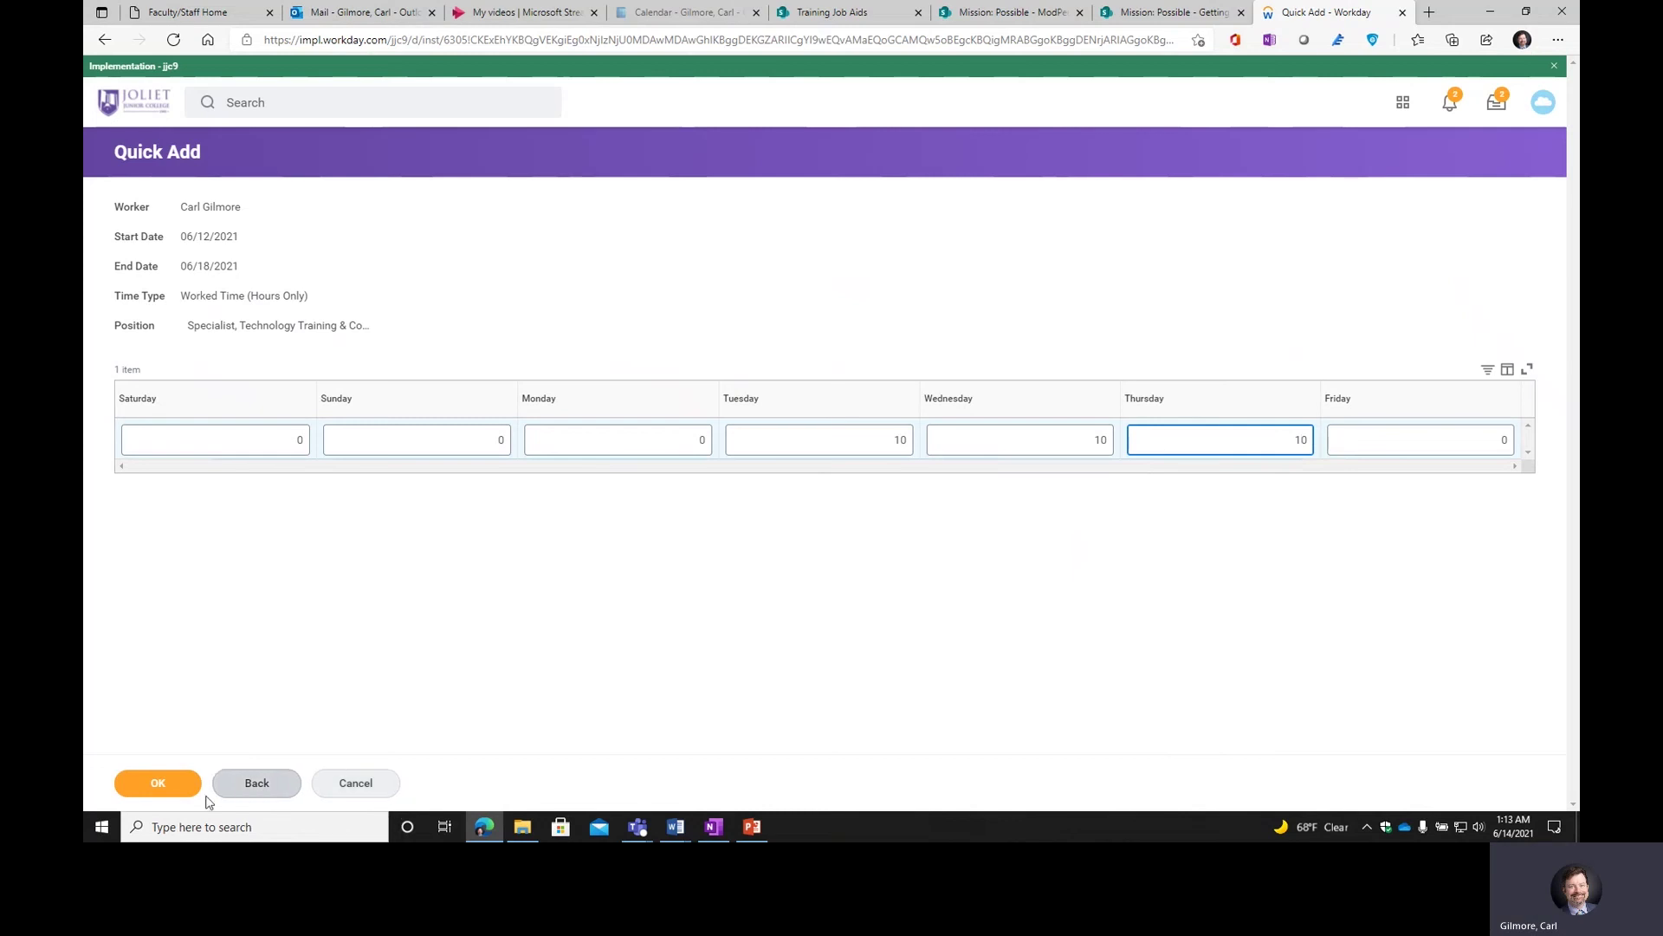
left_click(154, 793)
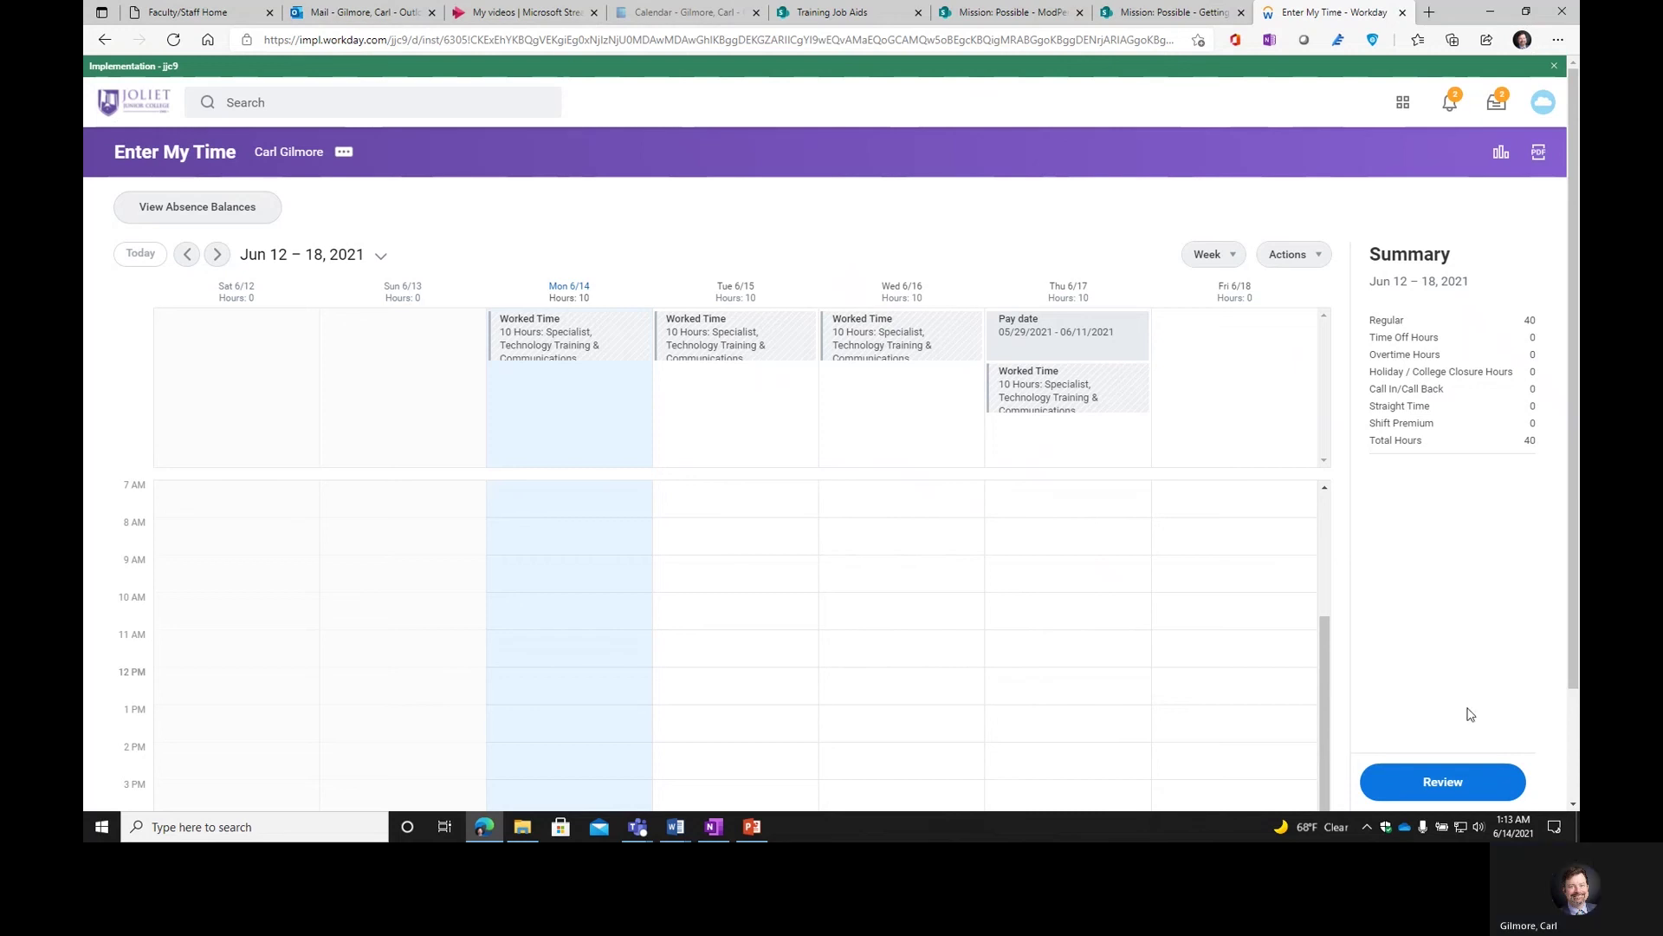
- Review the submission summary of the entered hours and cancel without submitting
left_click(1445, 782)
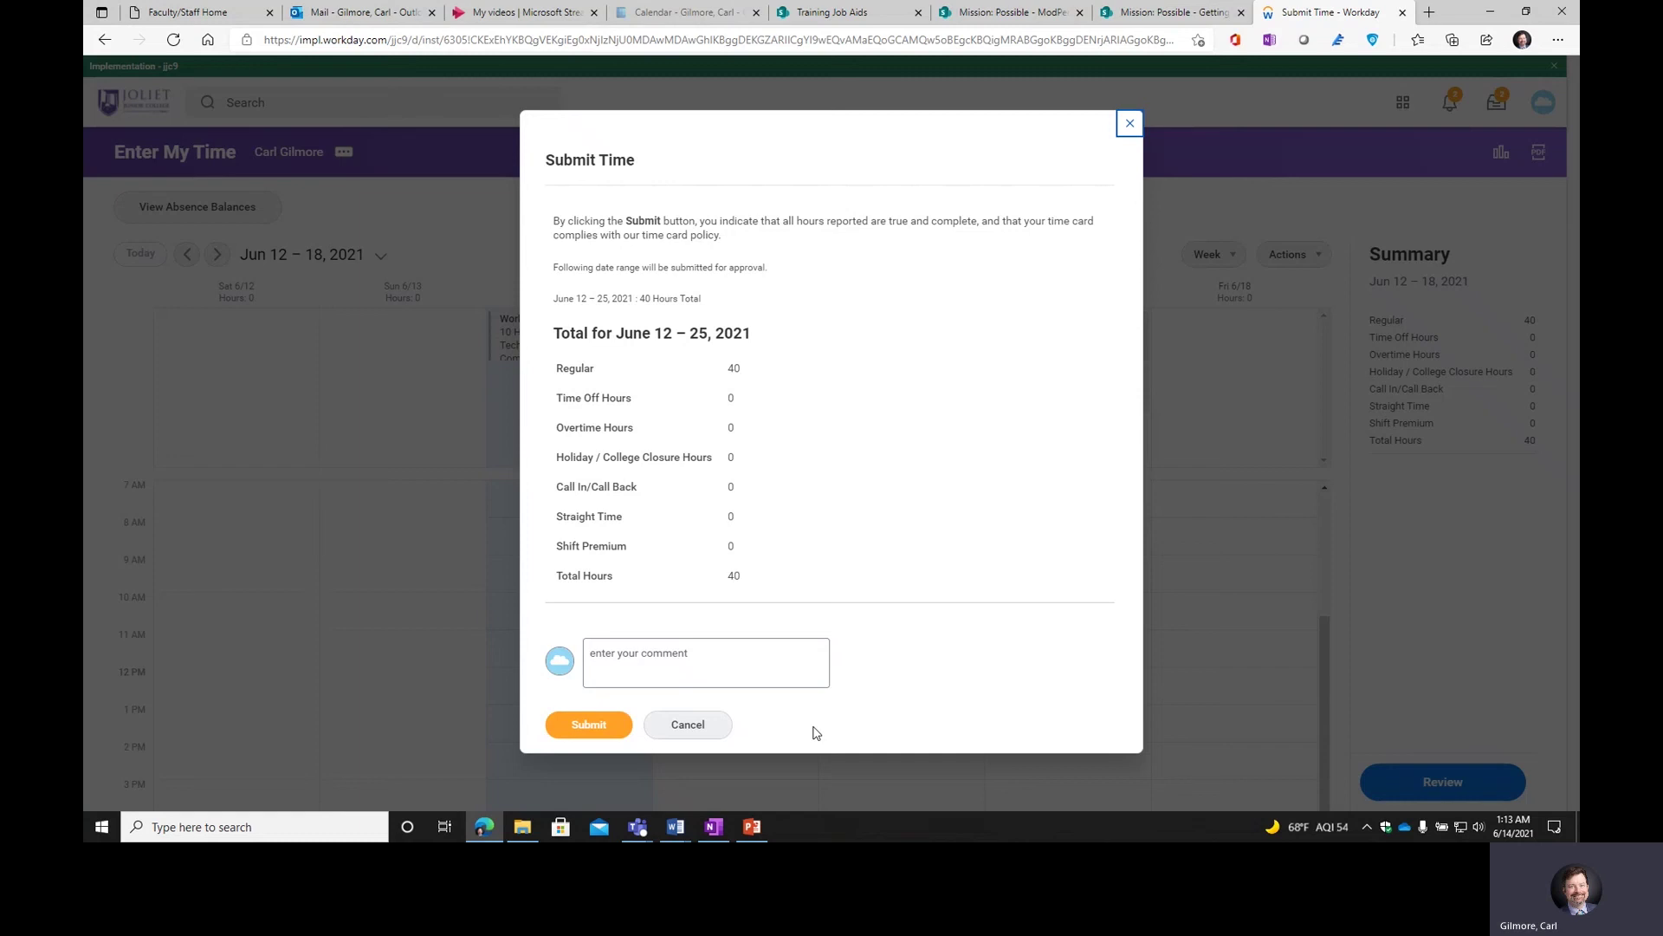
left_click(688, 726)
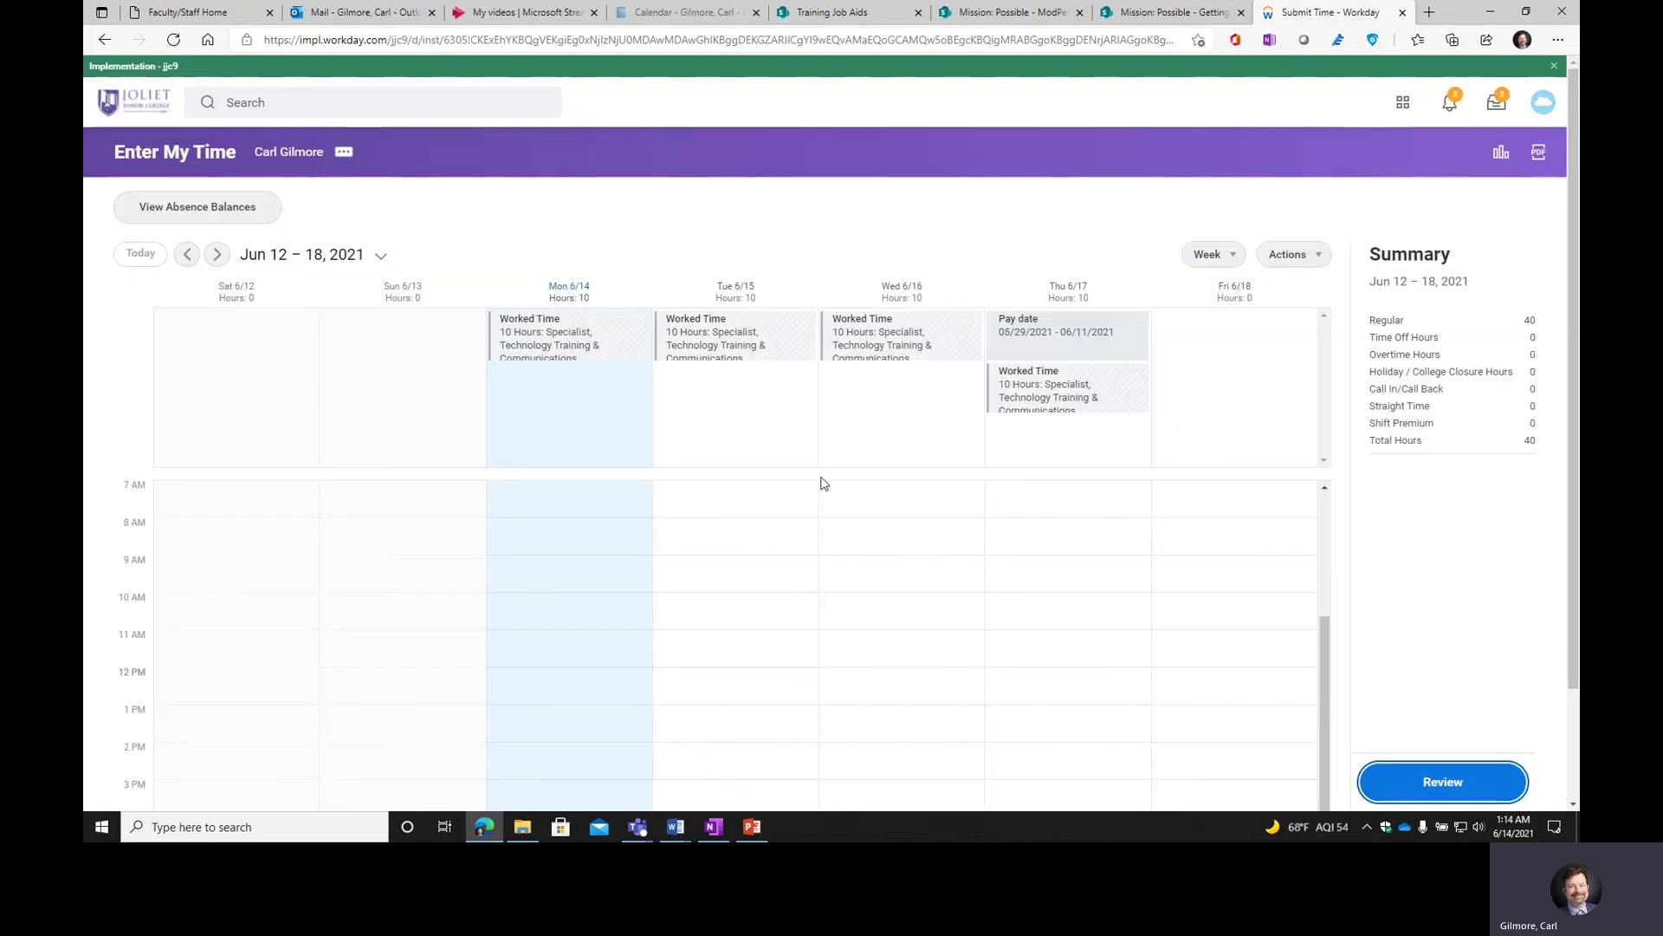
- Open the Tuesday 6/15 entry, look through its Absence types, and change its time type to Comp Time Add * 1.5
left_click(730, 338)
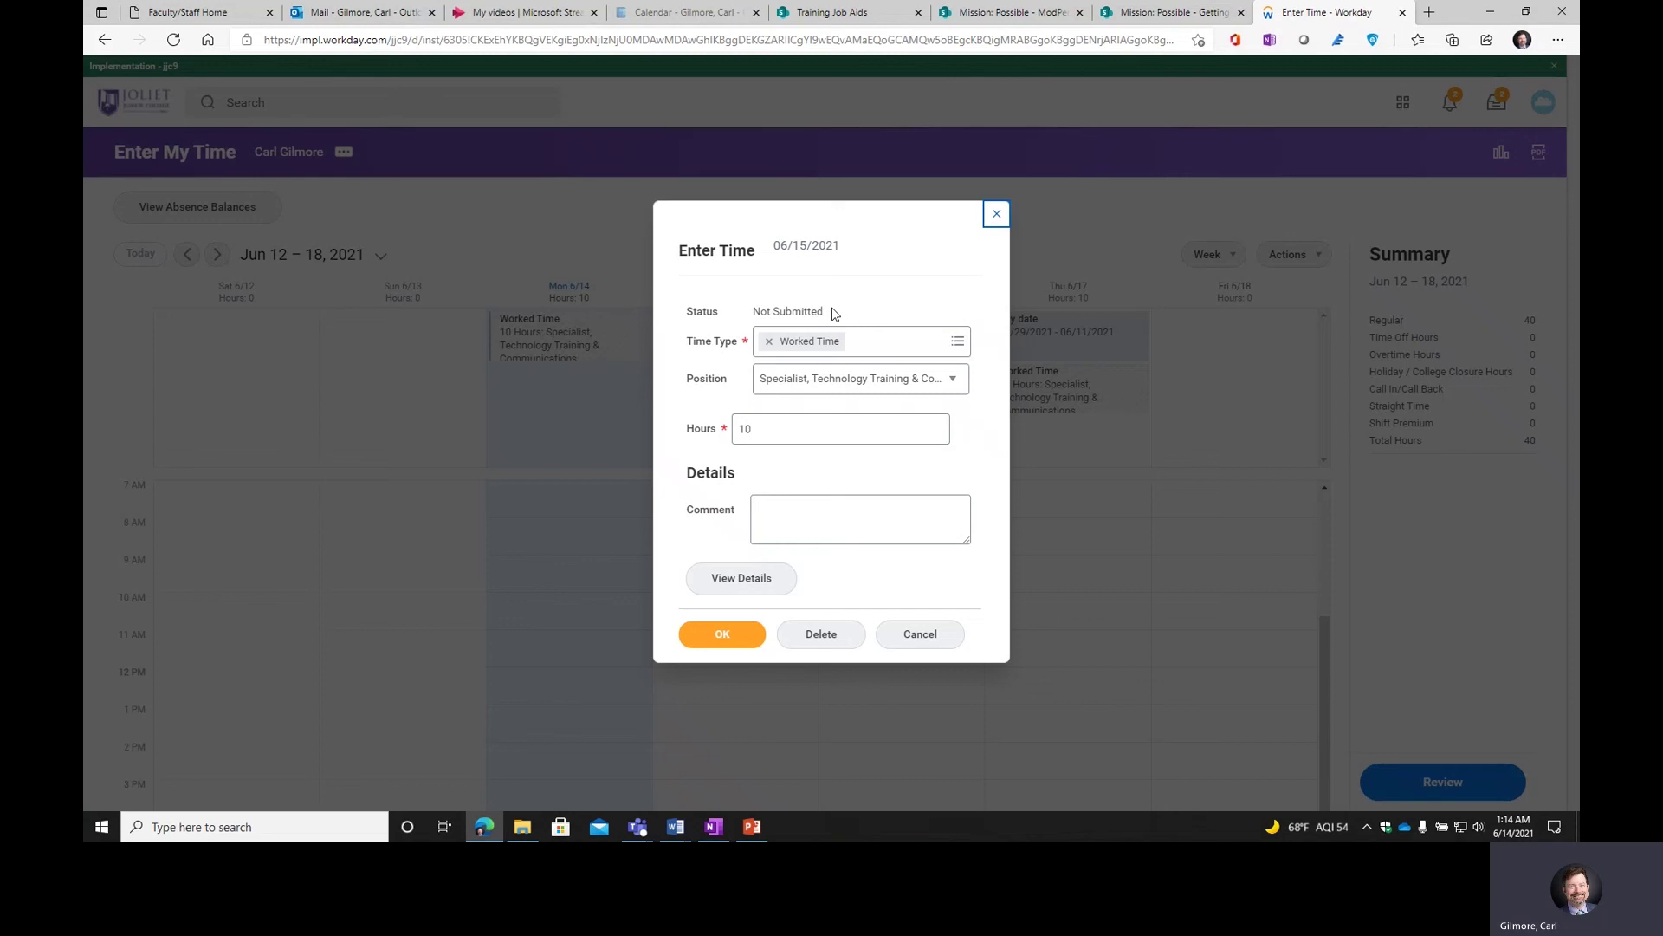
left_click(959, 342)
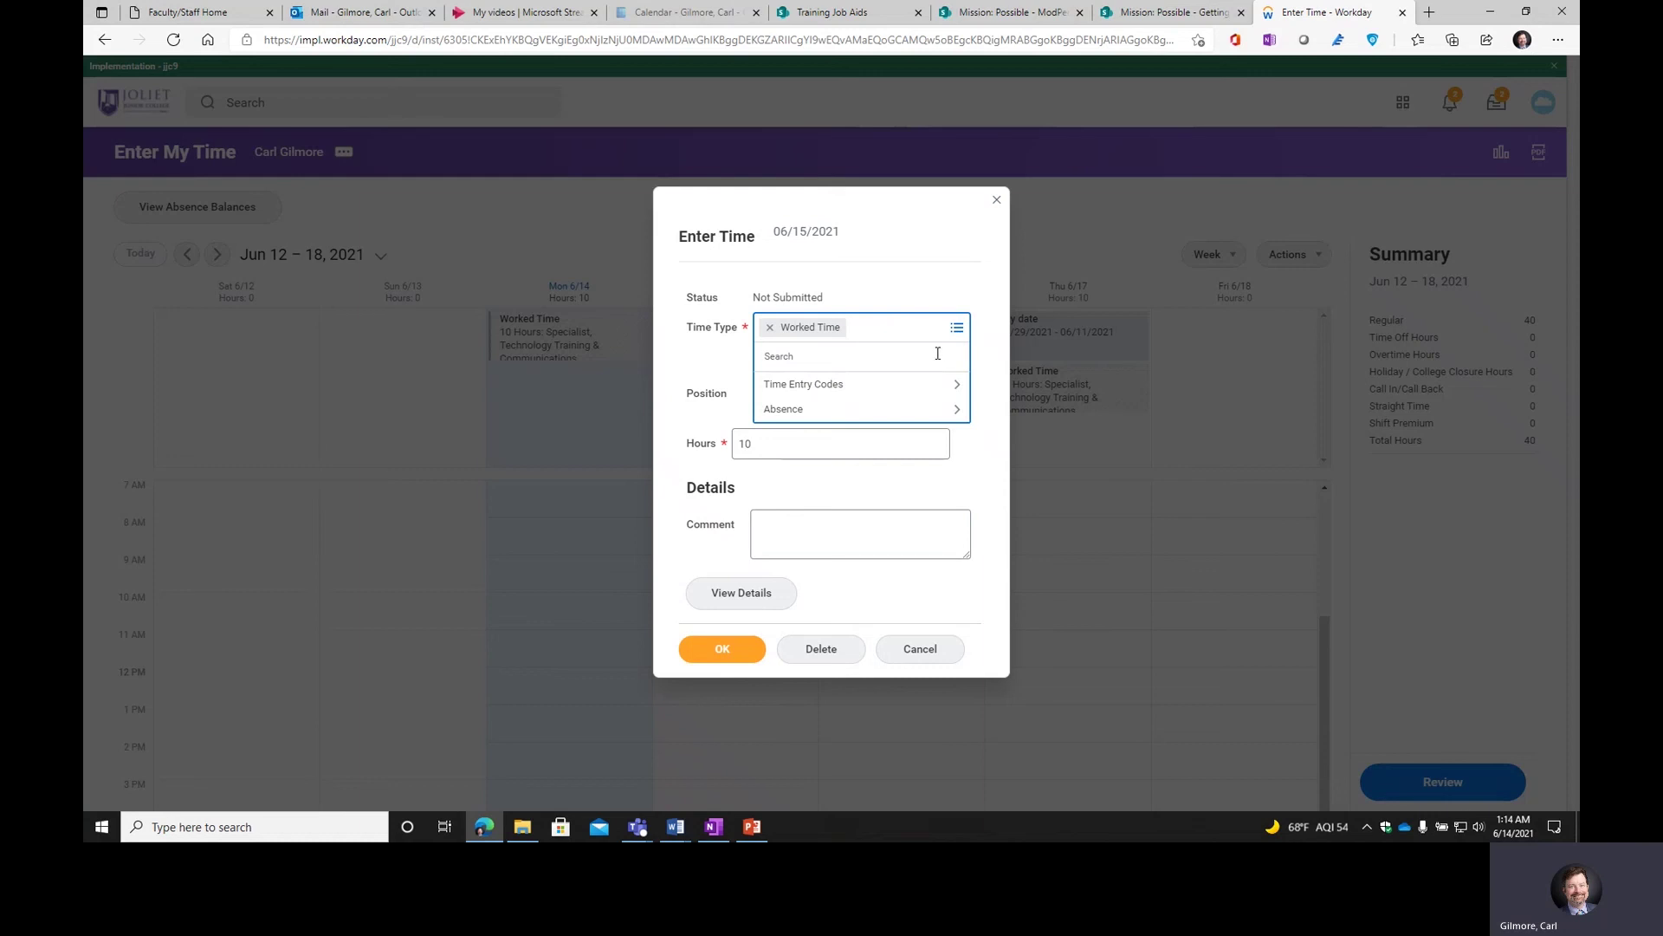
left_click(929, 416)
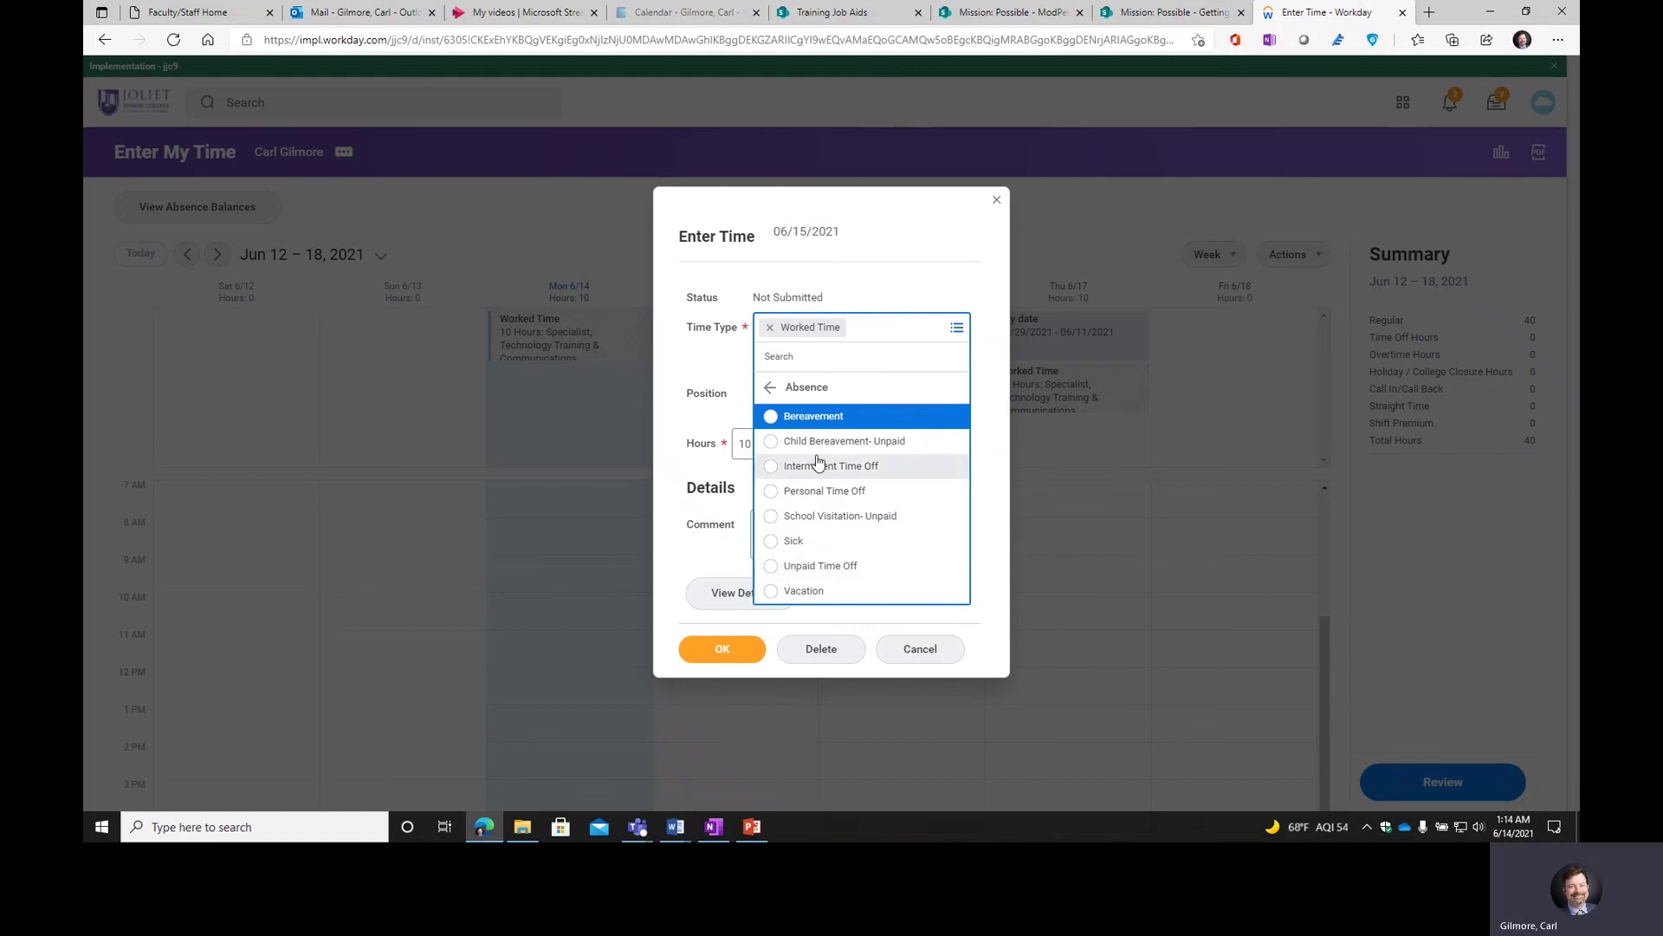
left_click(795, 387)
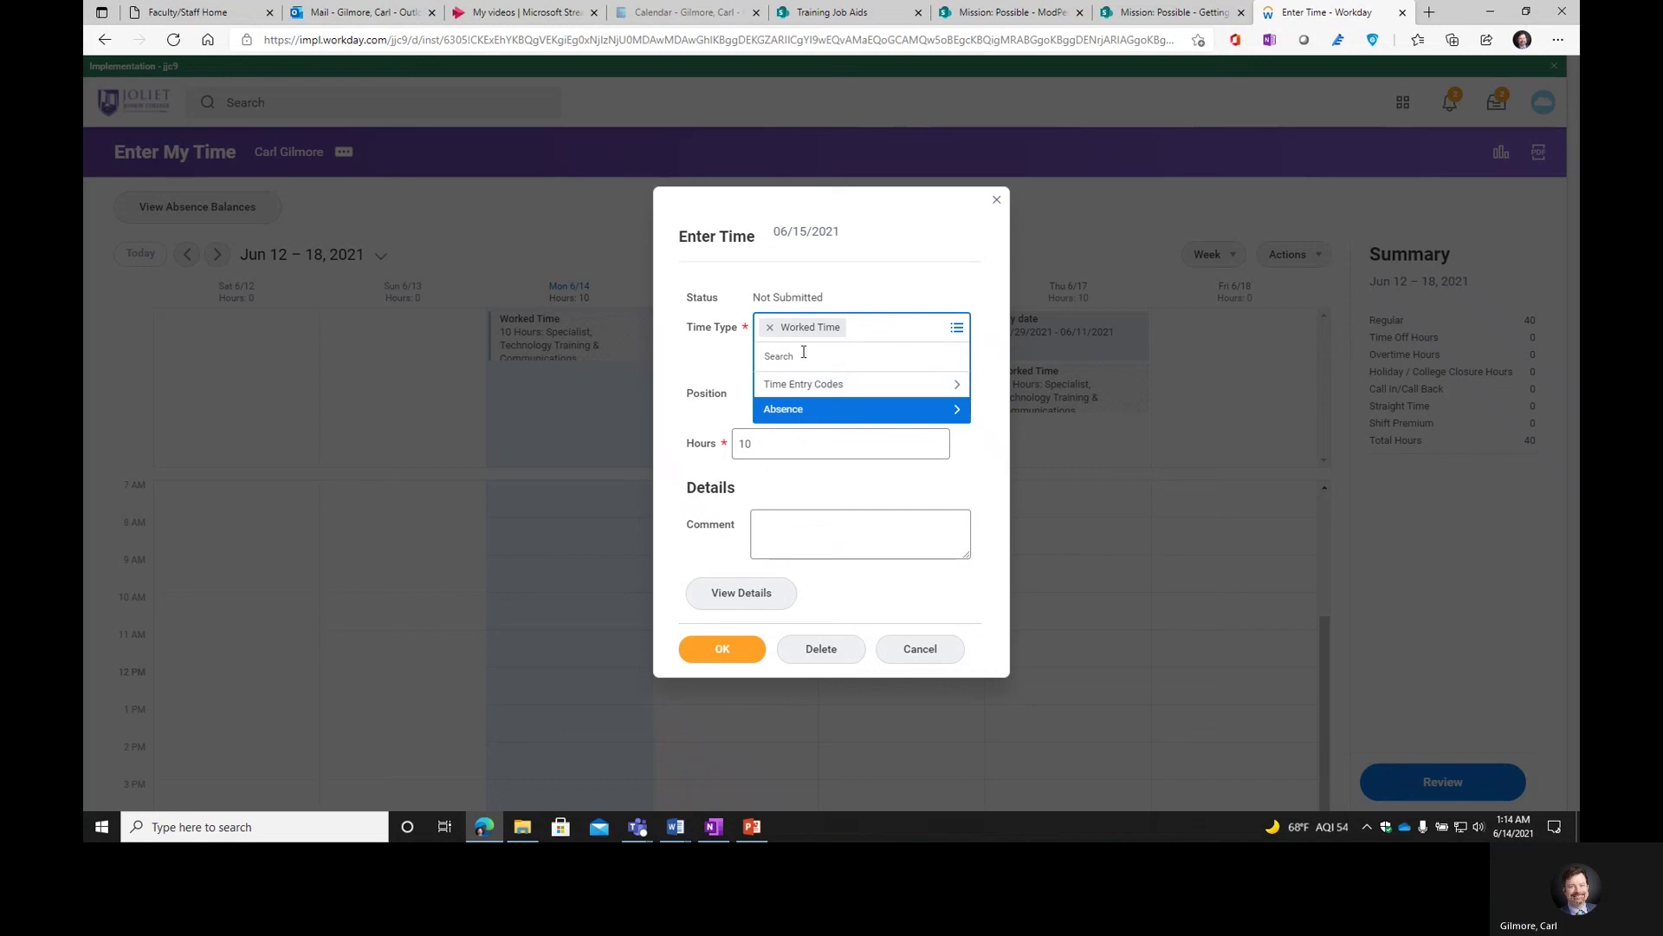
left_click(810, 387)
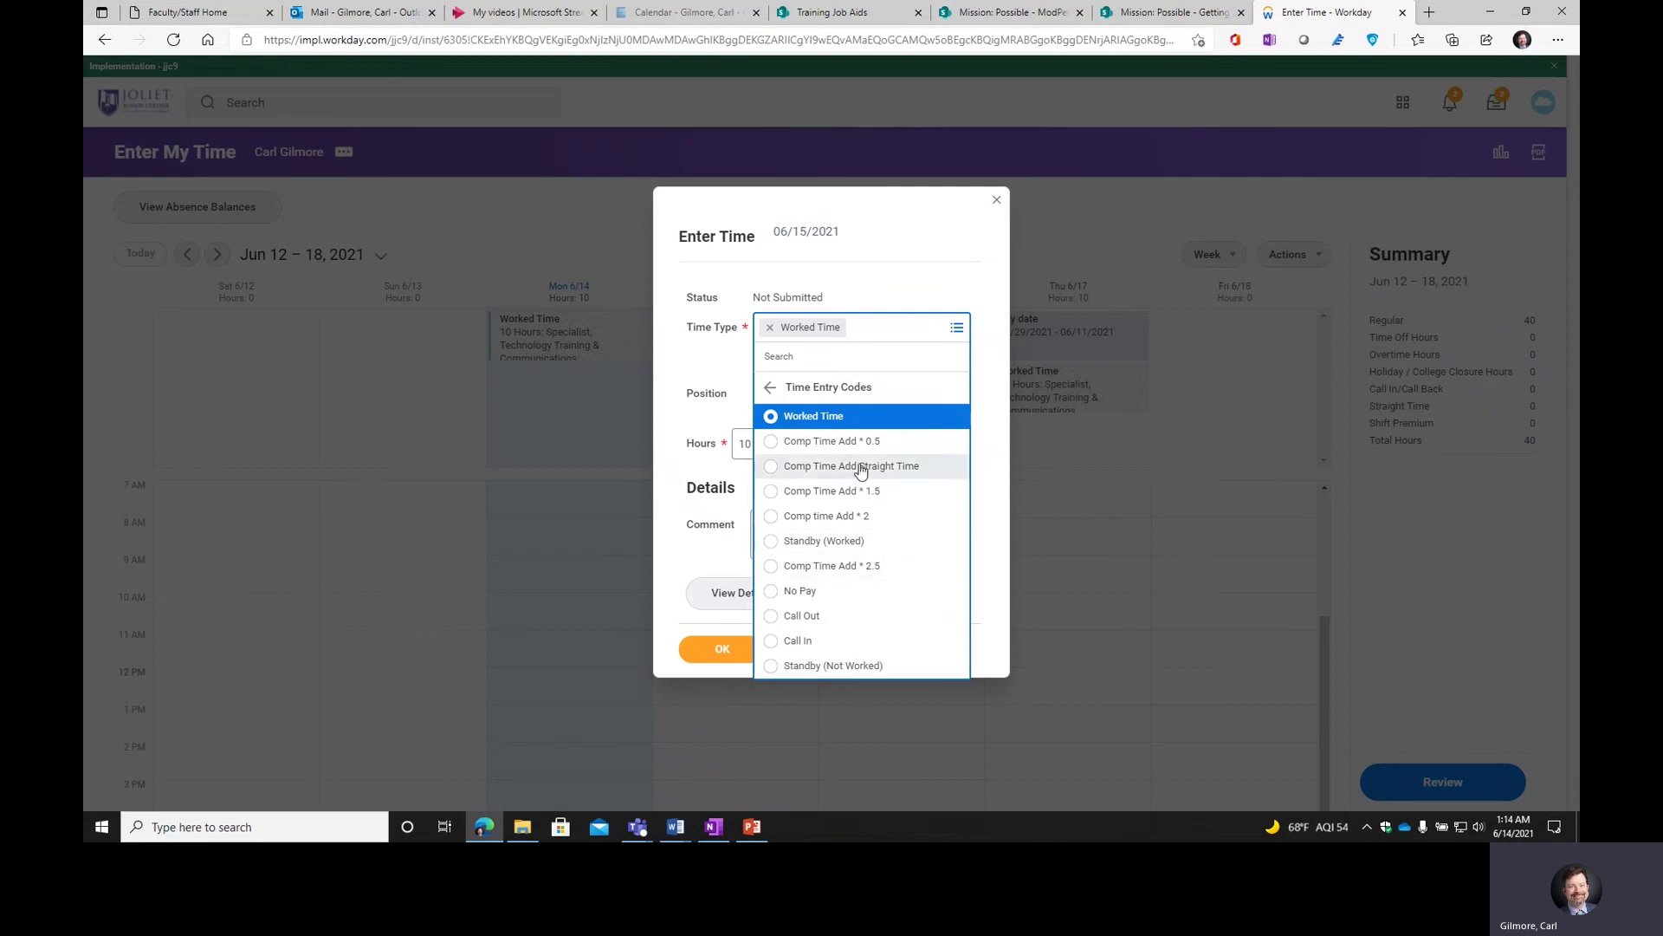
left_click(829, 491)
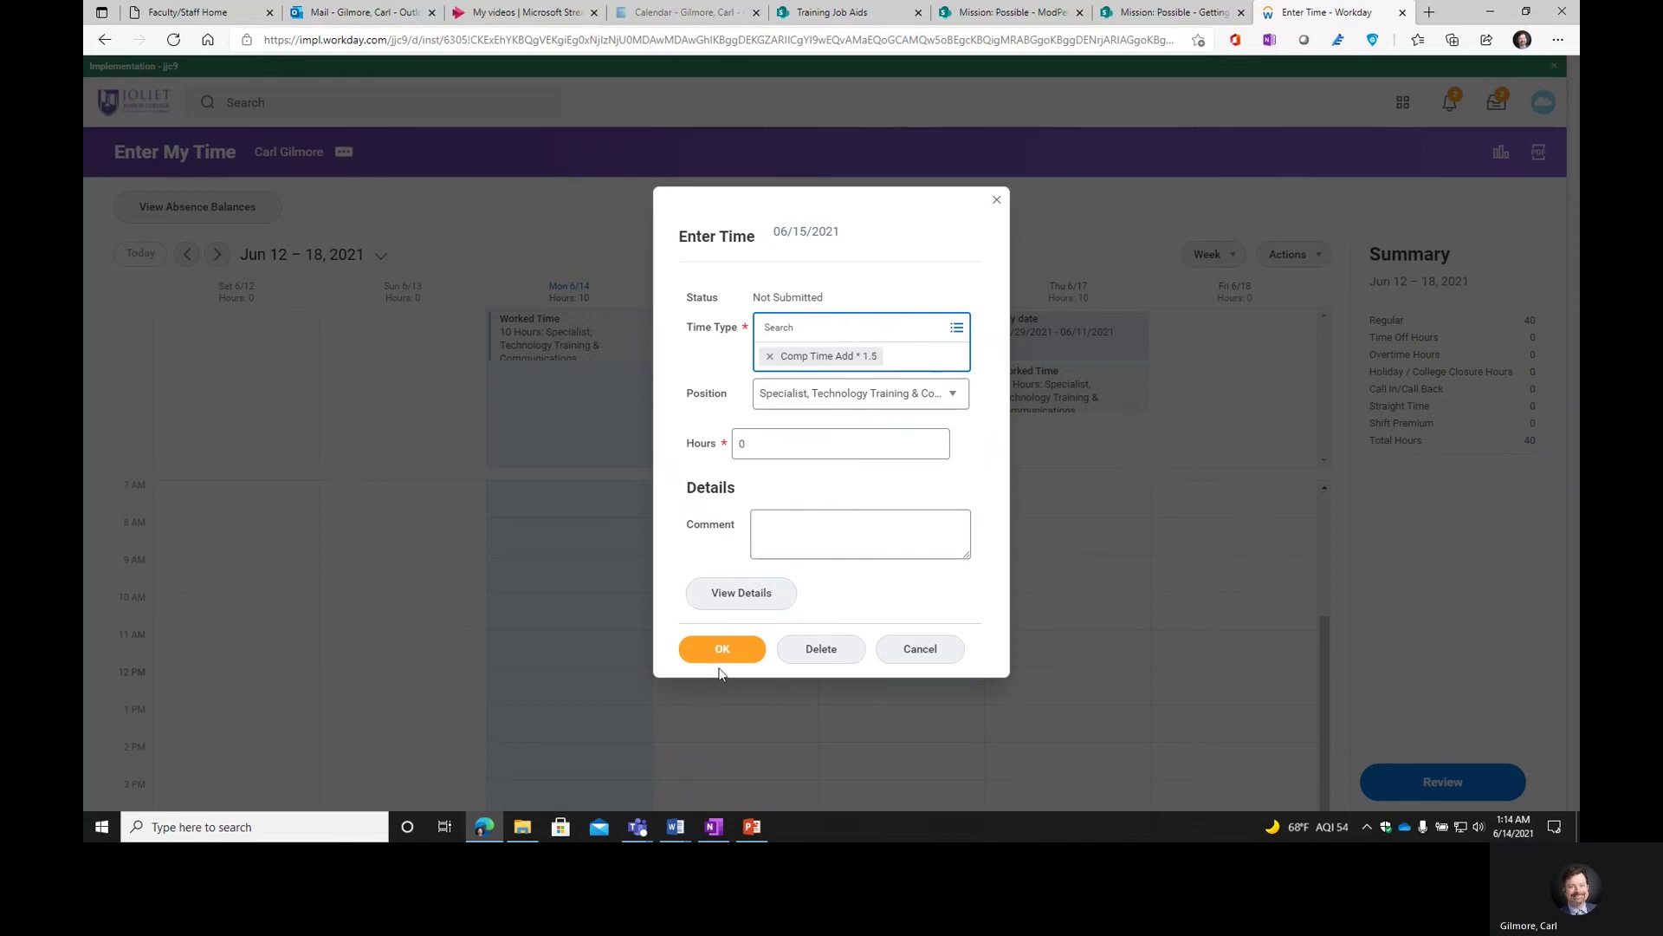
- Set the Tuesday 6/15 comp time entry to 10 hours, save it, and view the error details
left_click(736, 444)
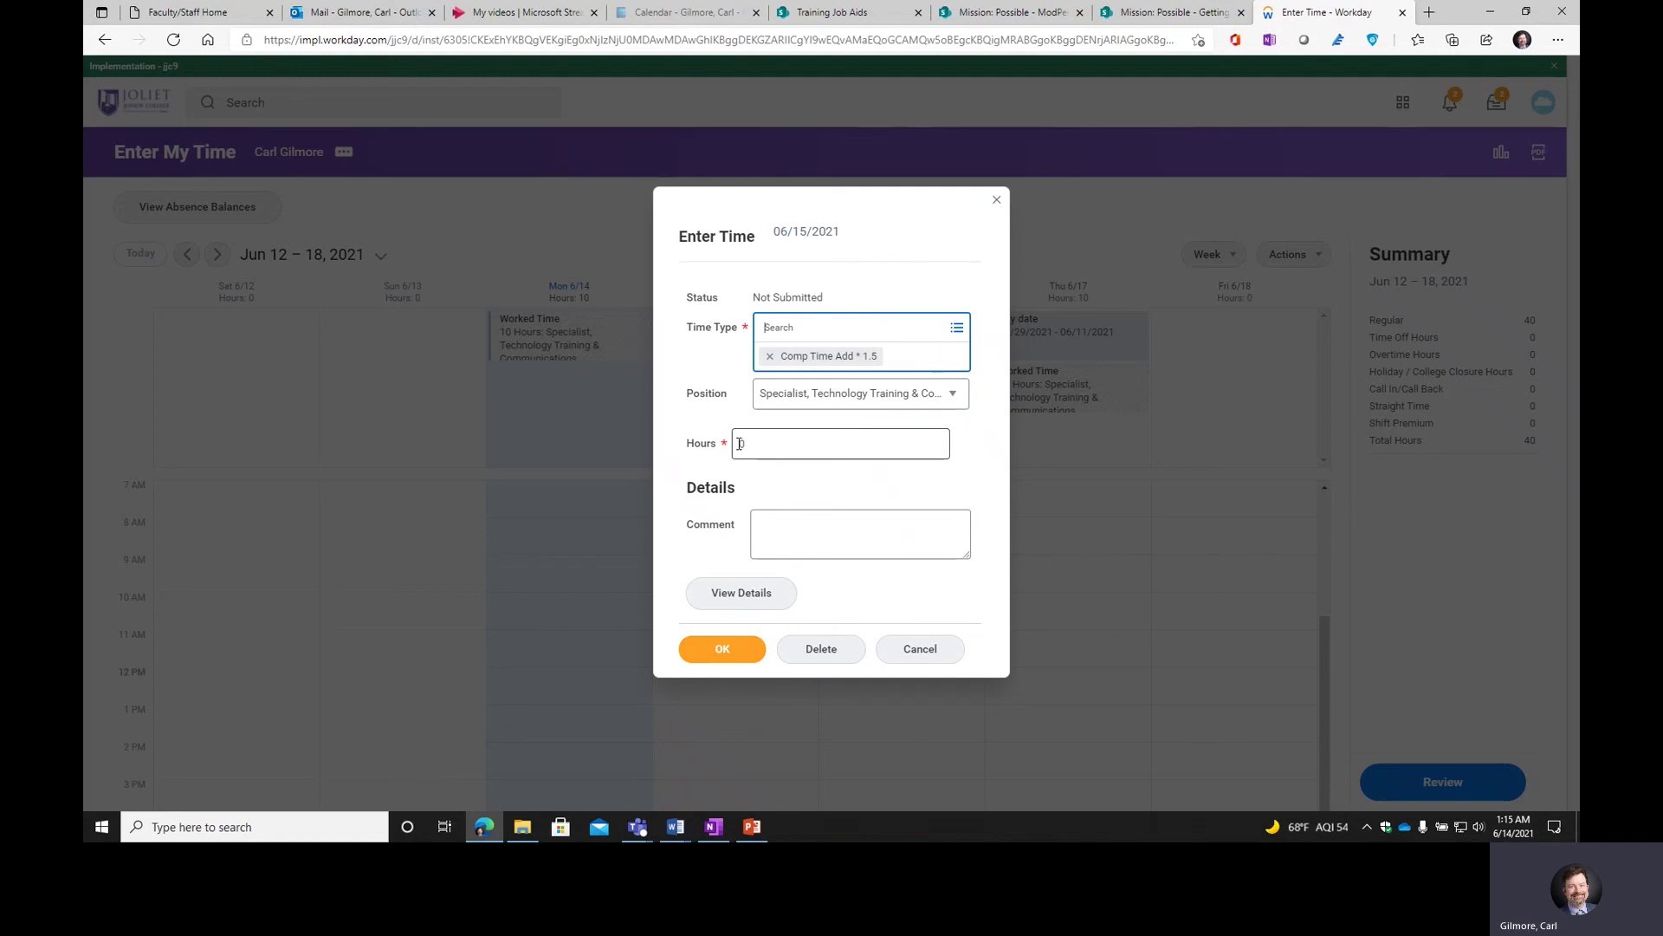
left_click(738, 443)
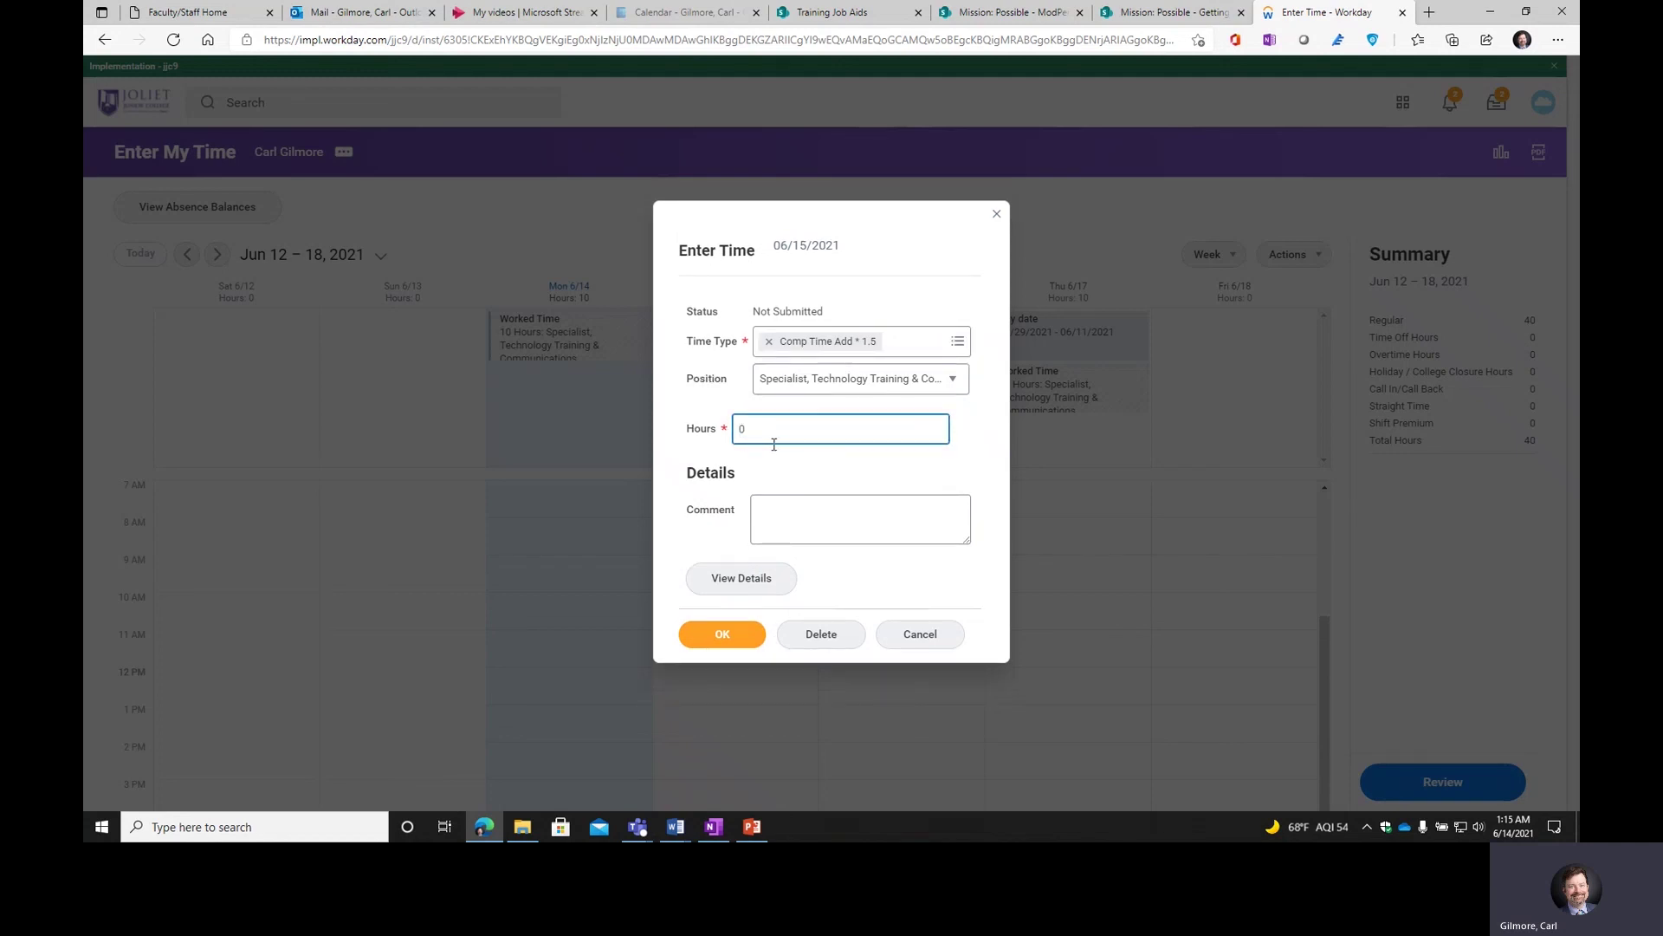
type("1")
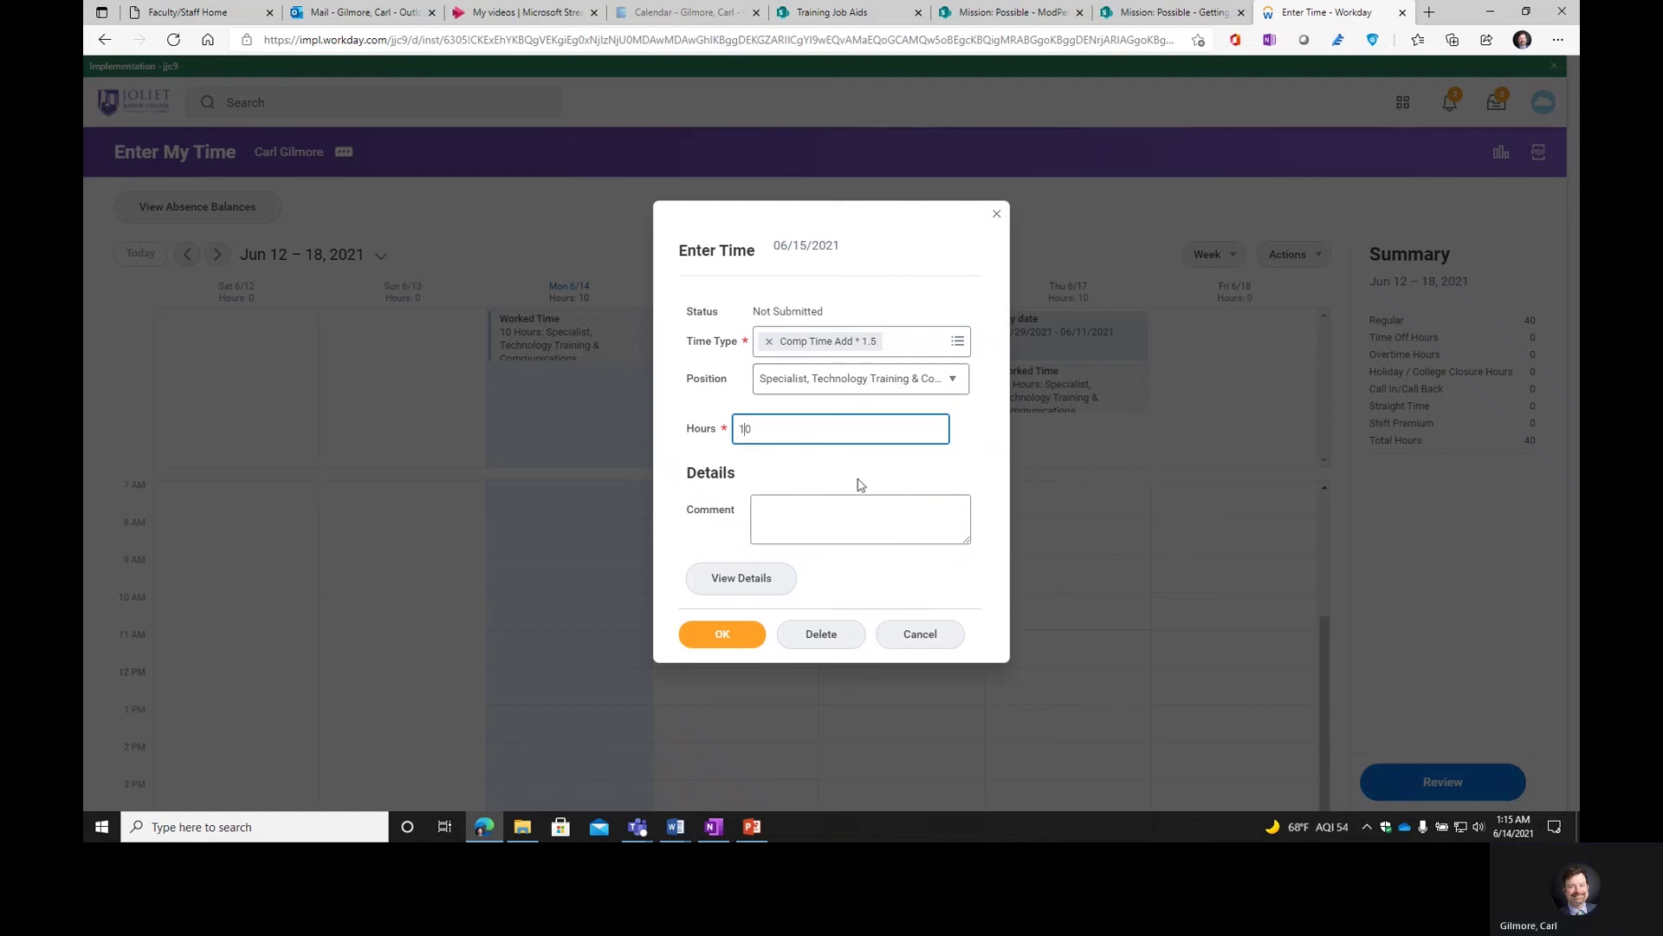
left_click(716, 642)
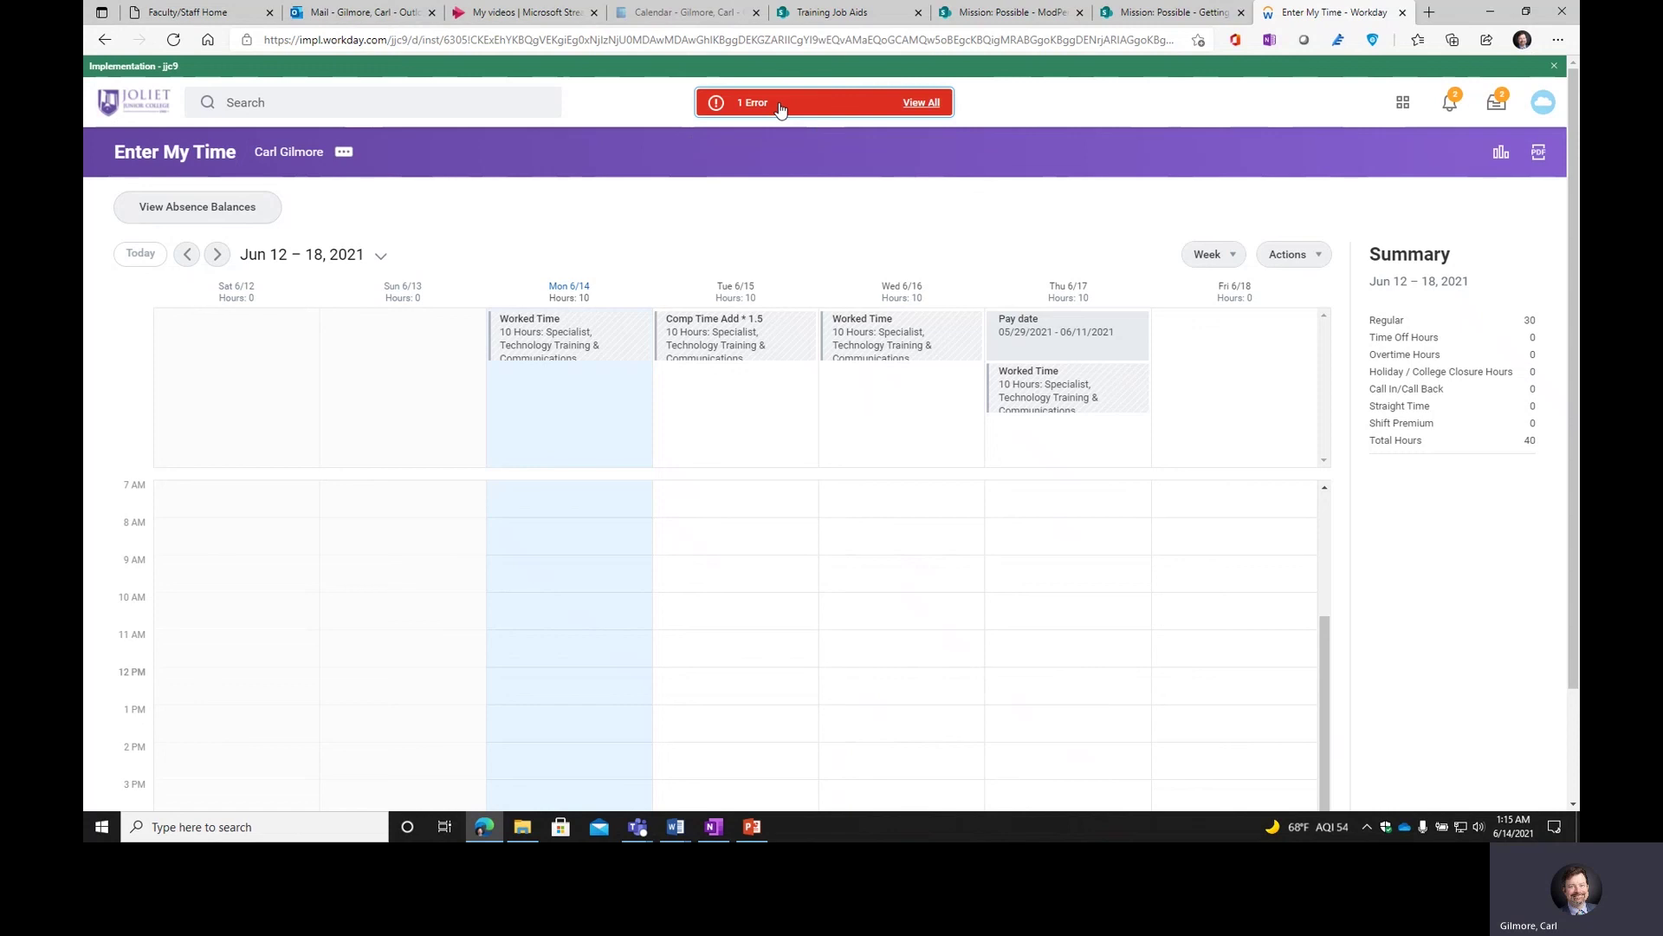
left_click(921, 106)
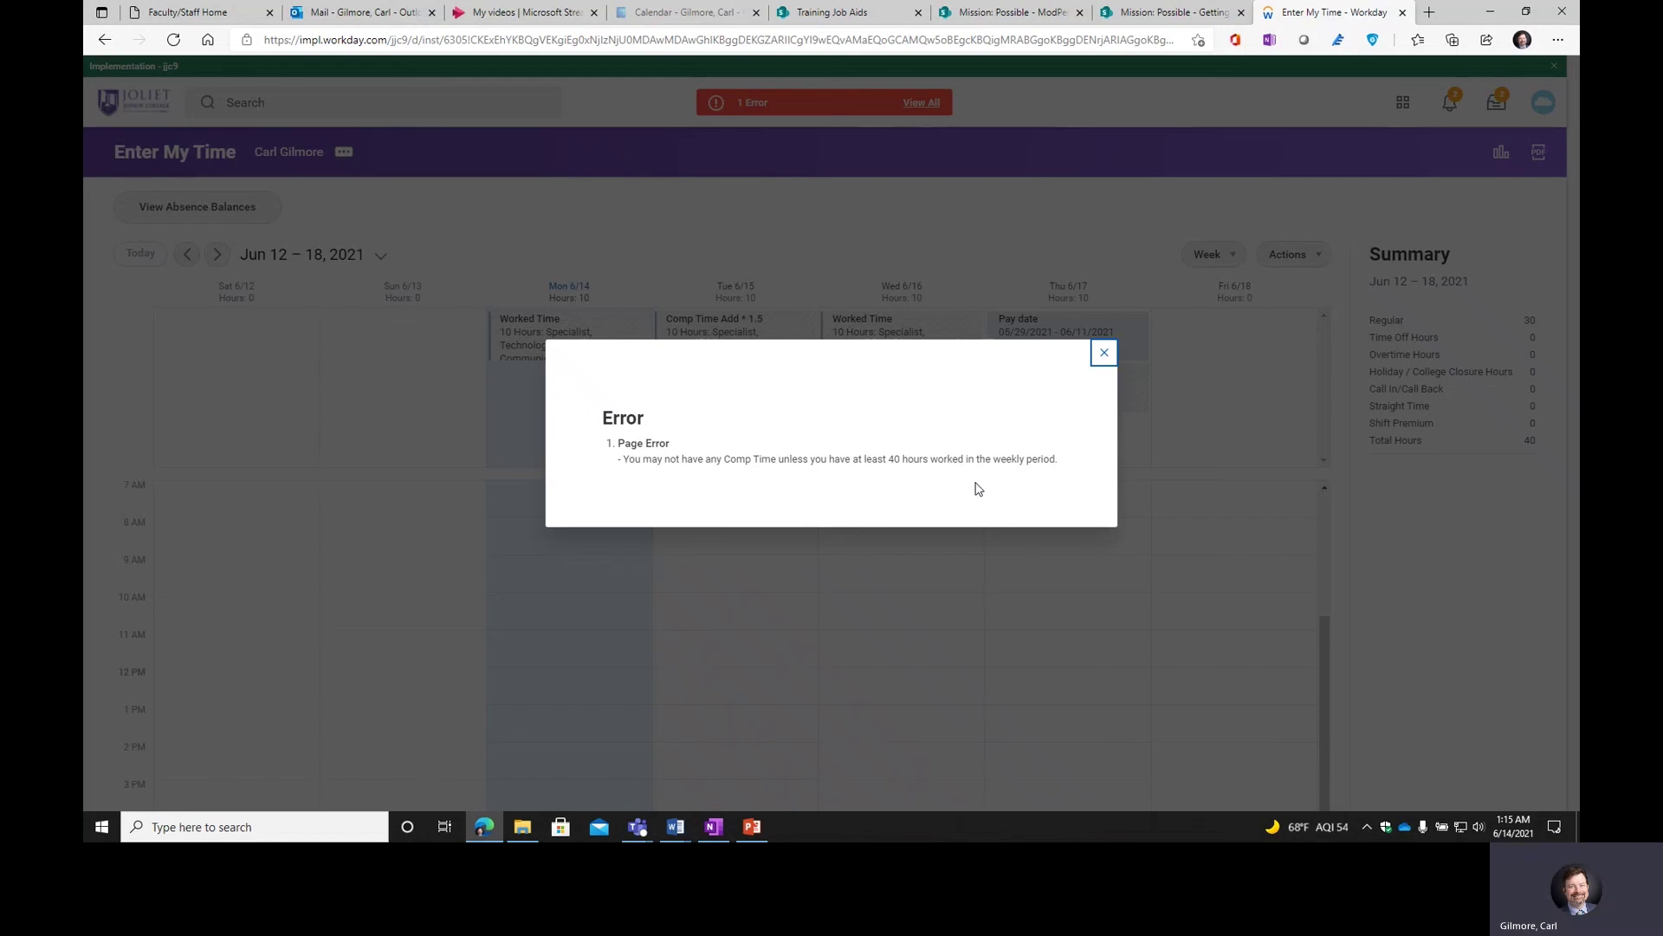
left_click(1102, 355)
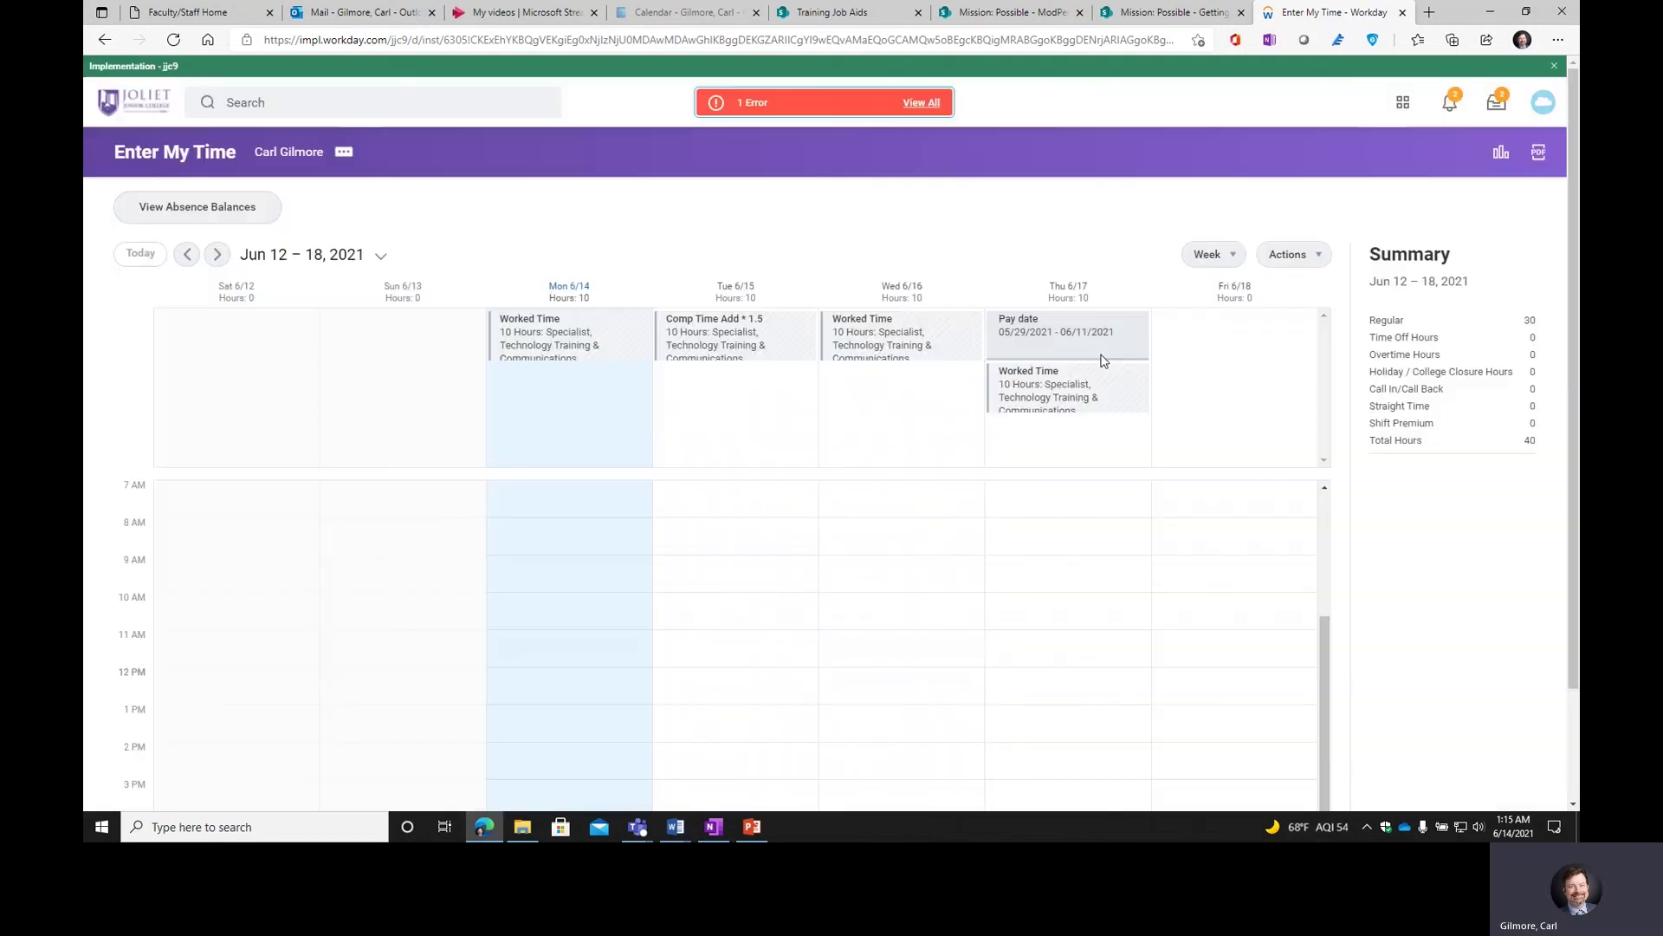
- Delete the Comp Time Add * 1.5 time block from Tuesday 6/15
left_click(720, 347)
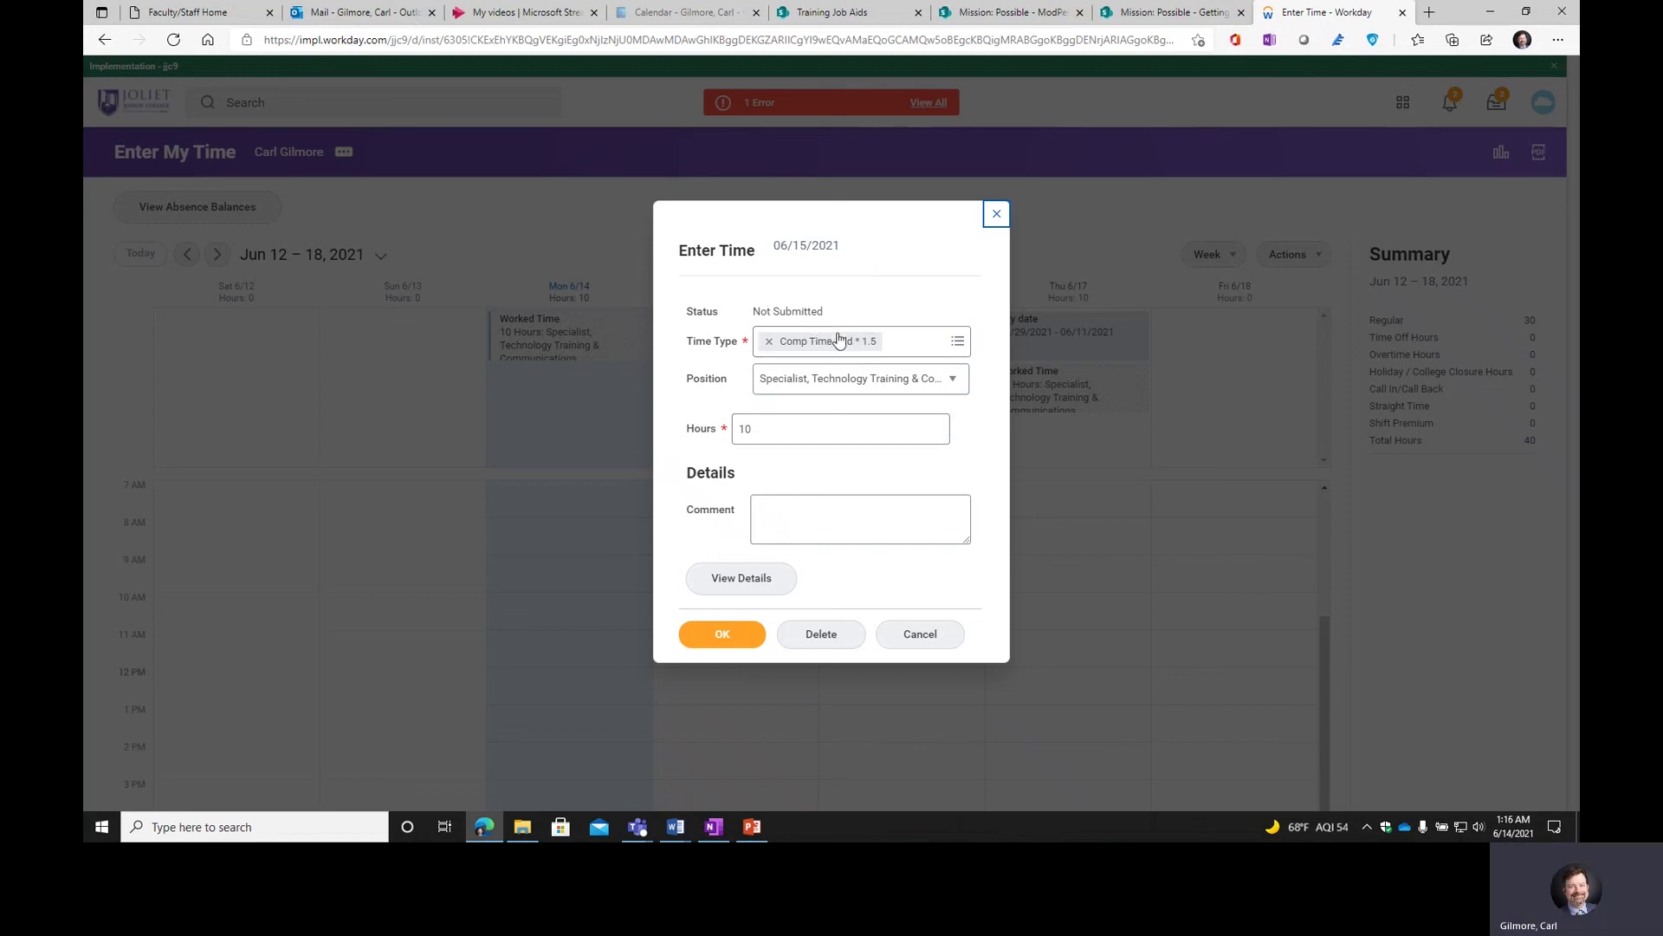
left_click(814, 637)
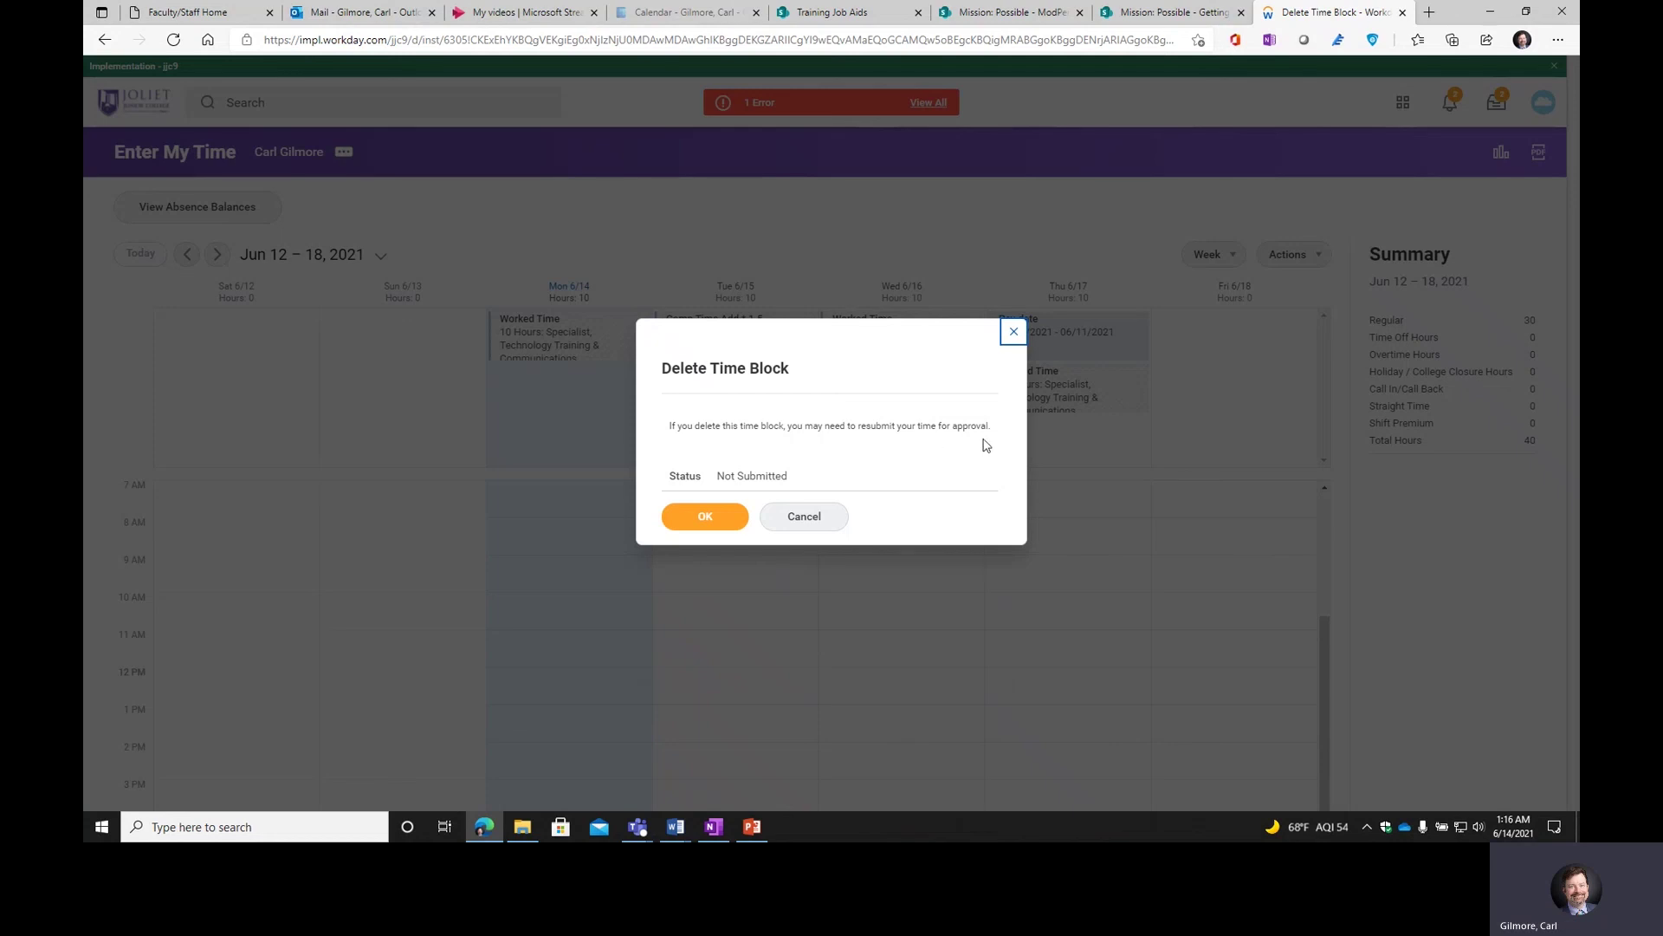
left_click(705, 519)
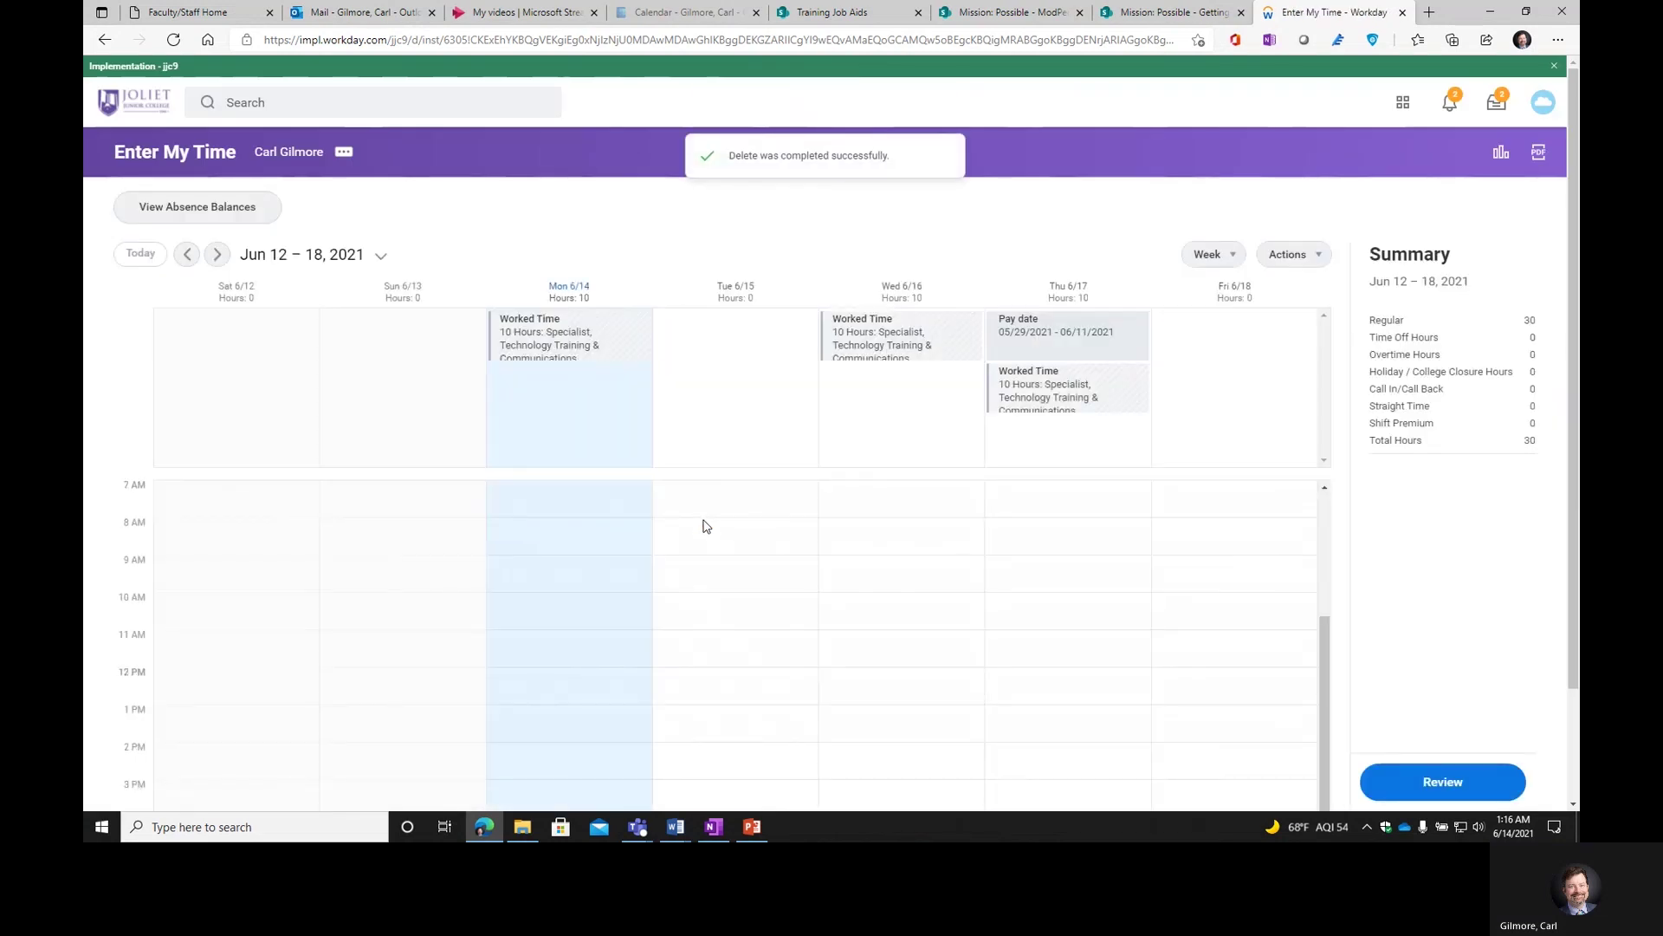
- Add a 10-hour Worked Time entry to Tuesday 6/15
left_click(741, 340)
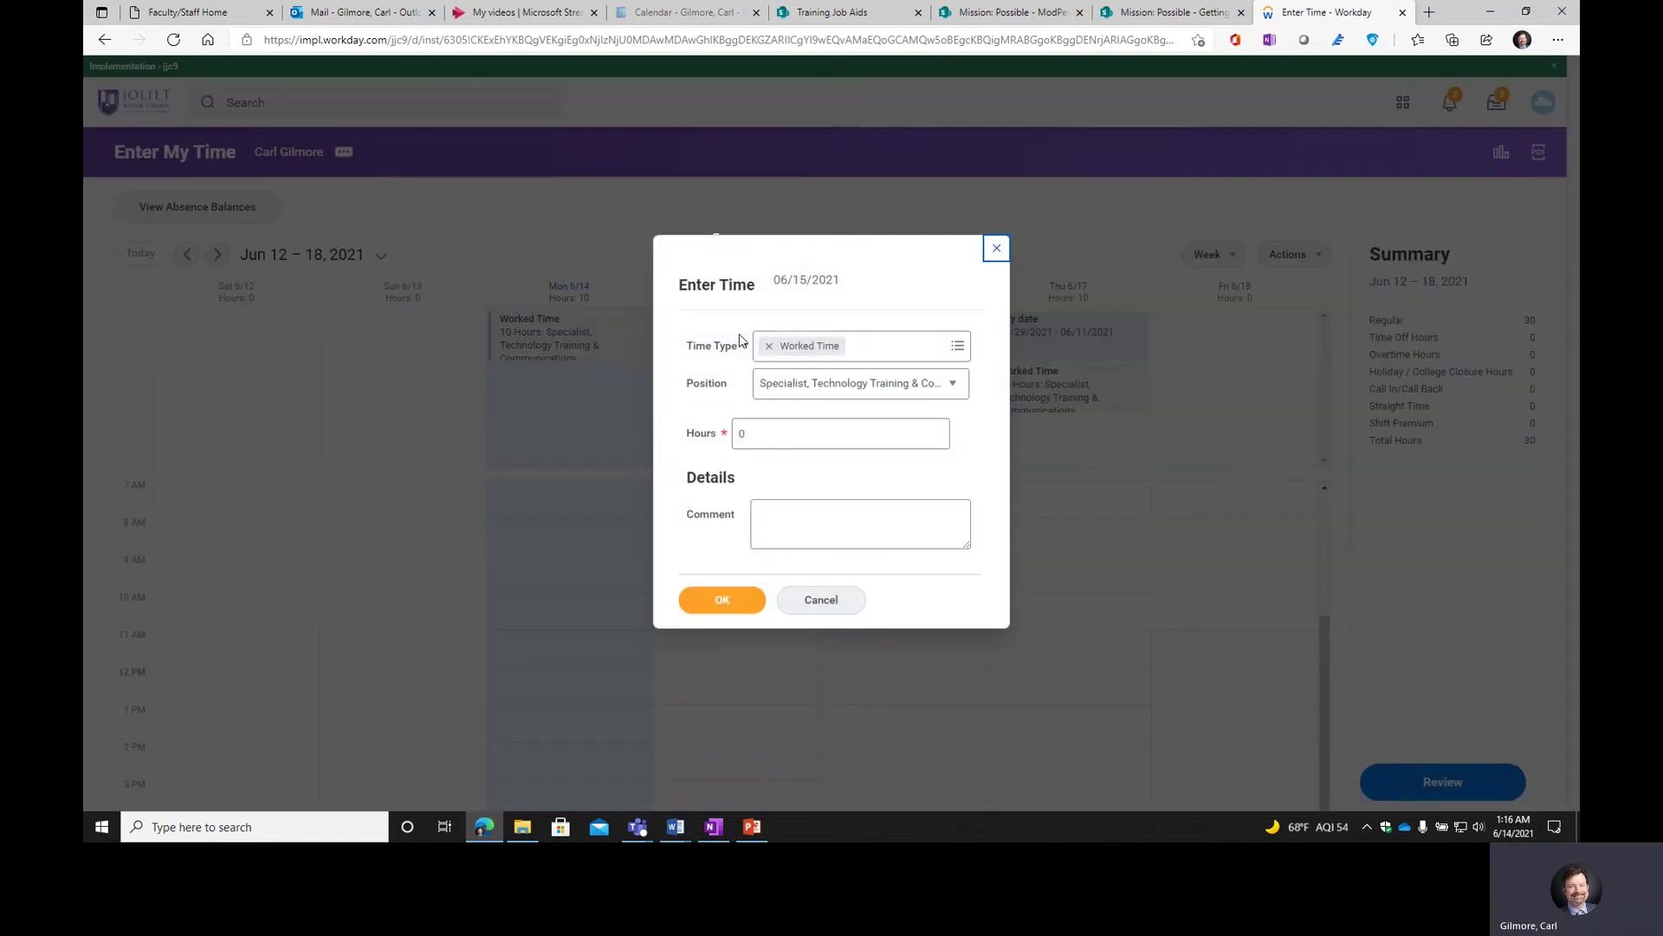
left_click(741, 437)
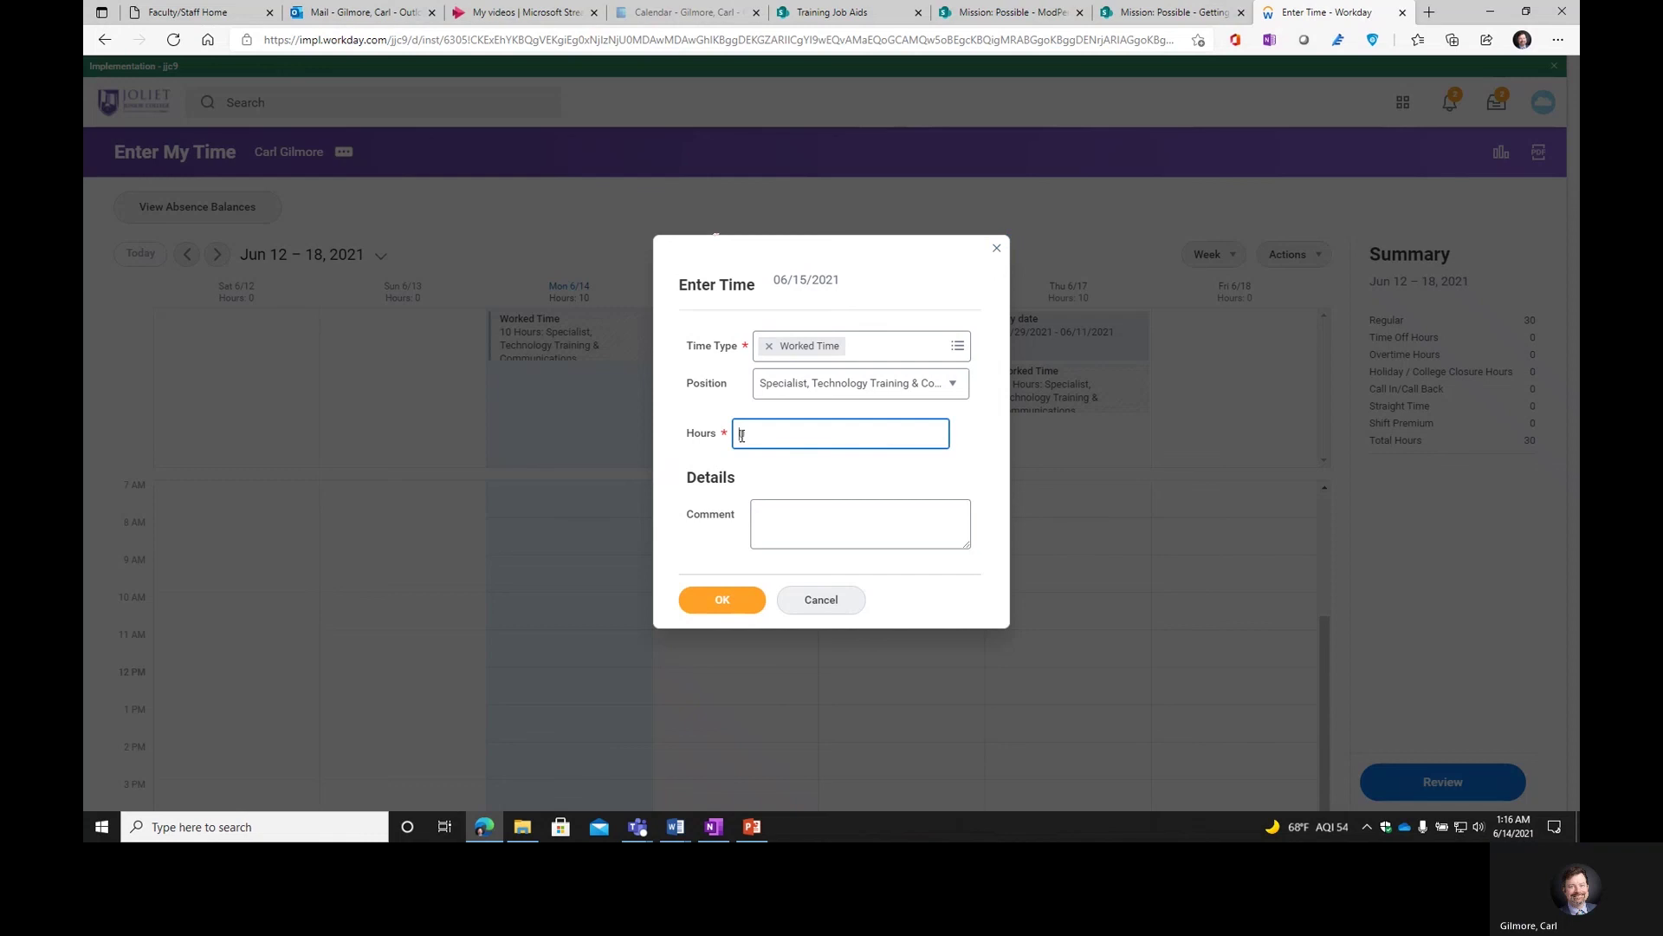
type("10")
left_click(722, 602)
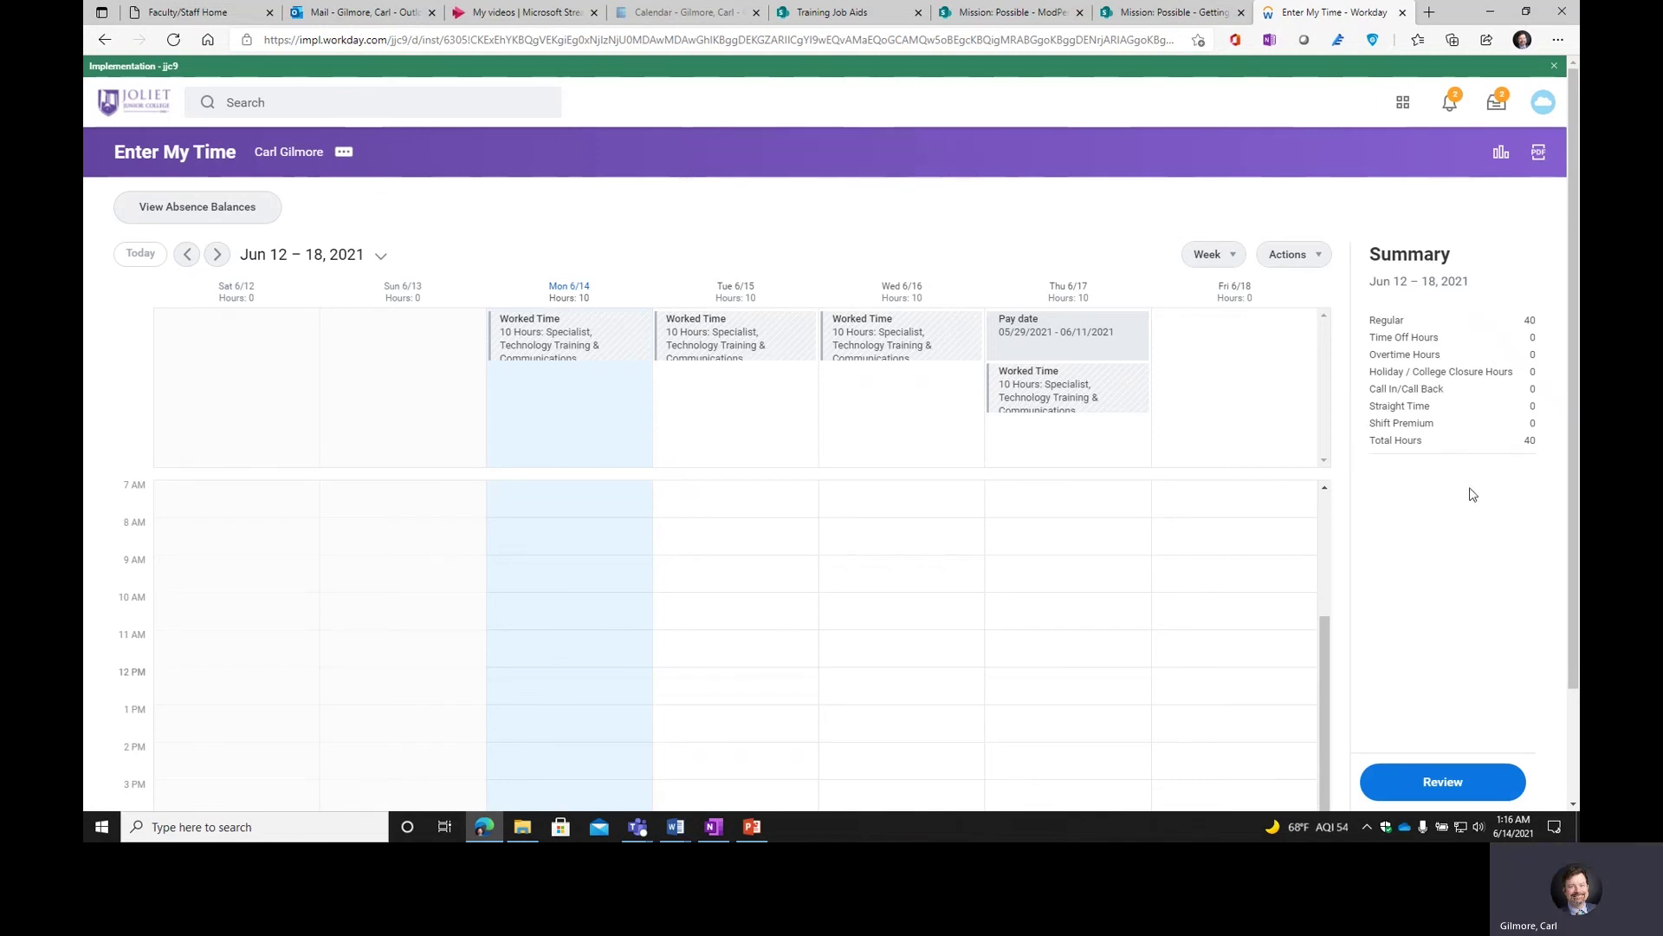
- Review the entered hours for June 12–25, 2021 and submit them for approval without a comment
left_click(1447, 783)
left_click(1445, 782)
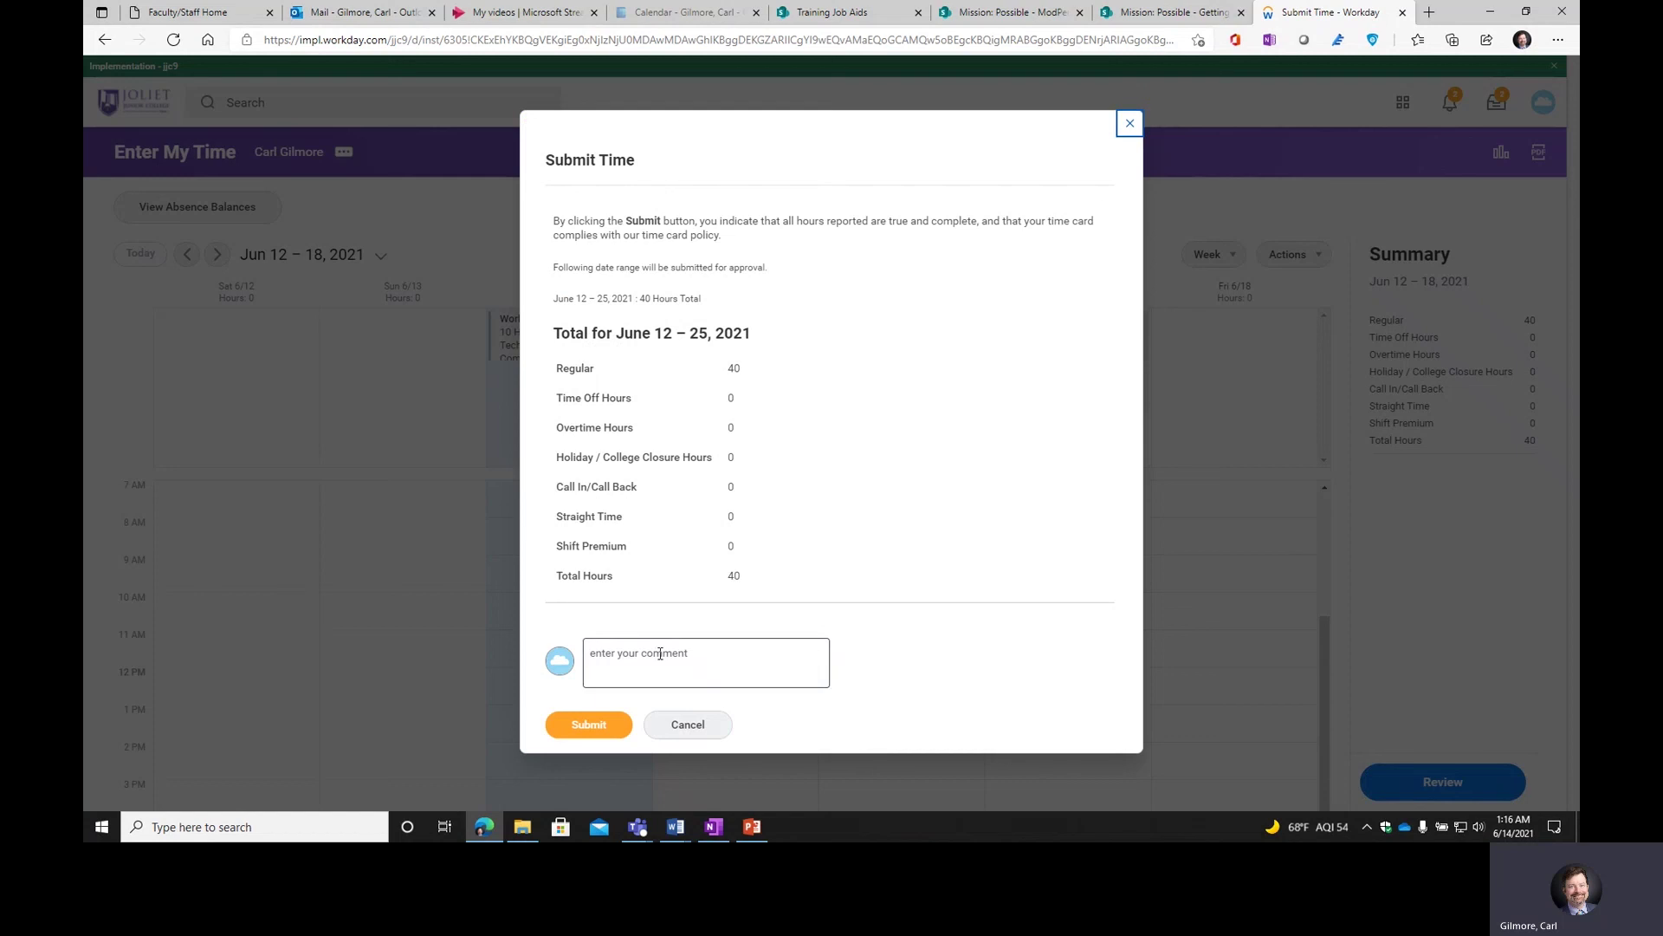
left_click(582, 732)
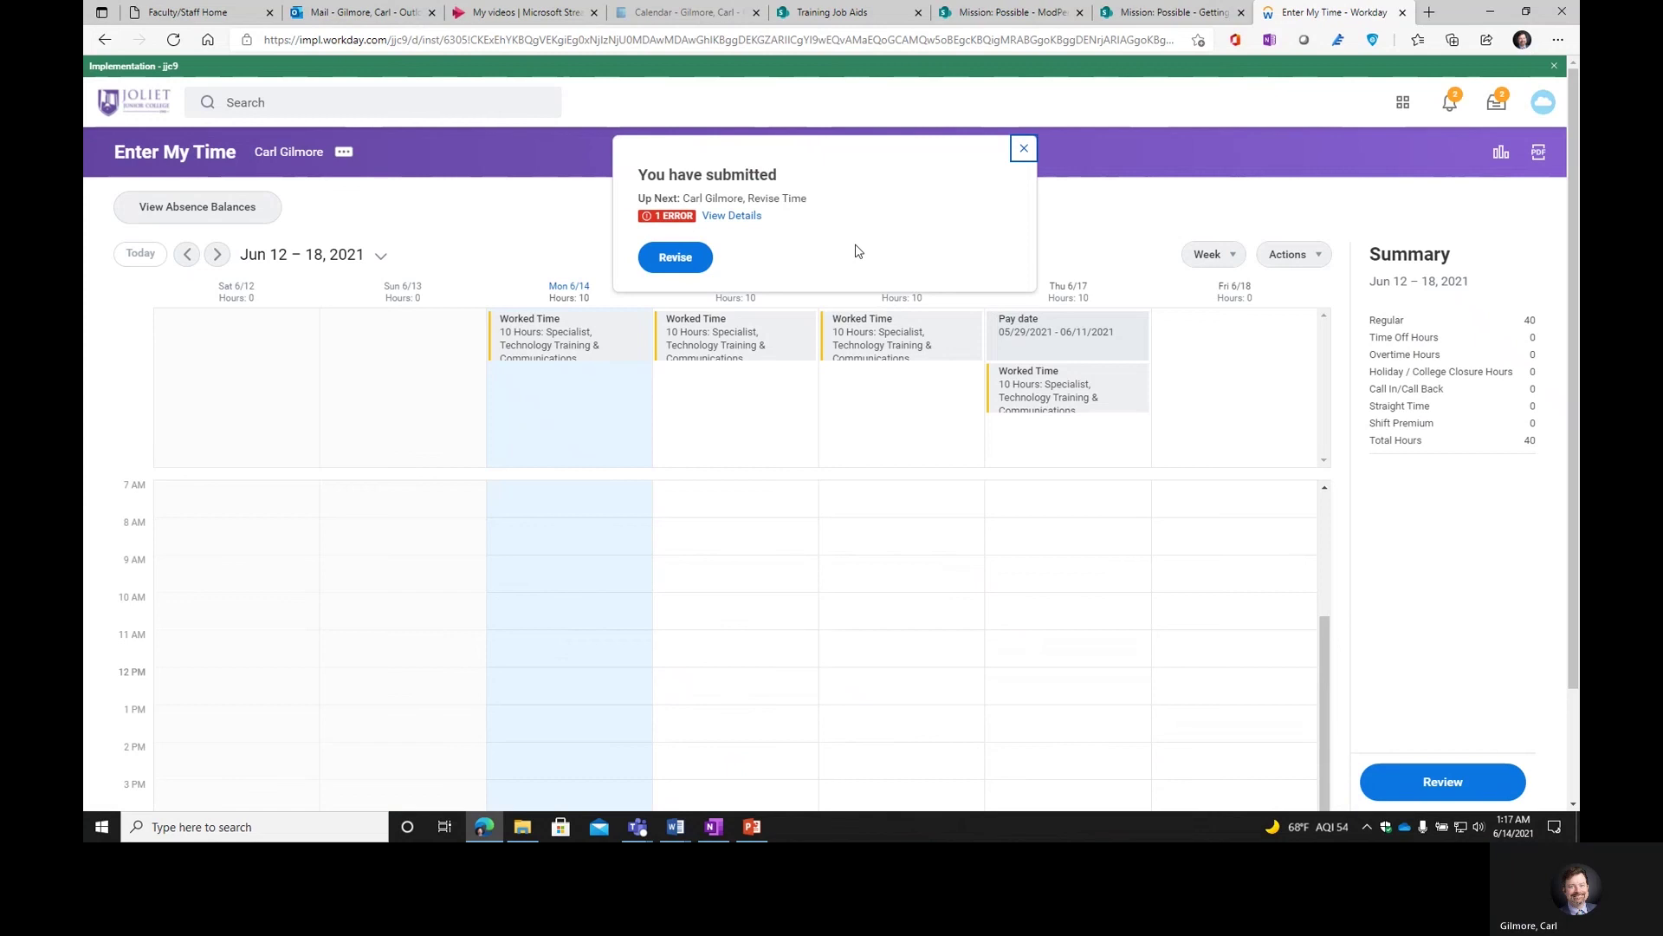
- View the submission details and read the full error text, then close it
left_click(733, 216)
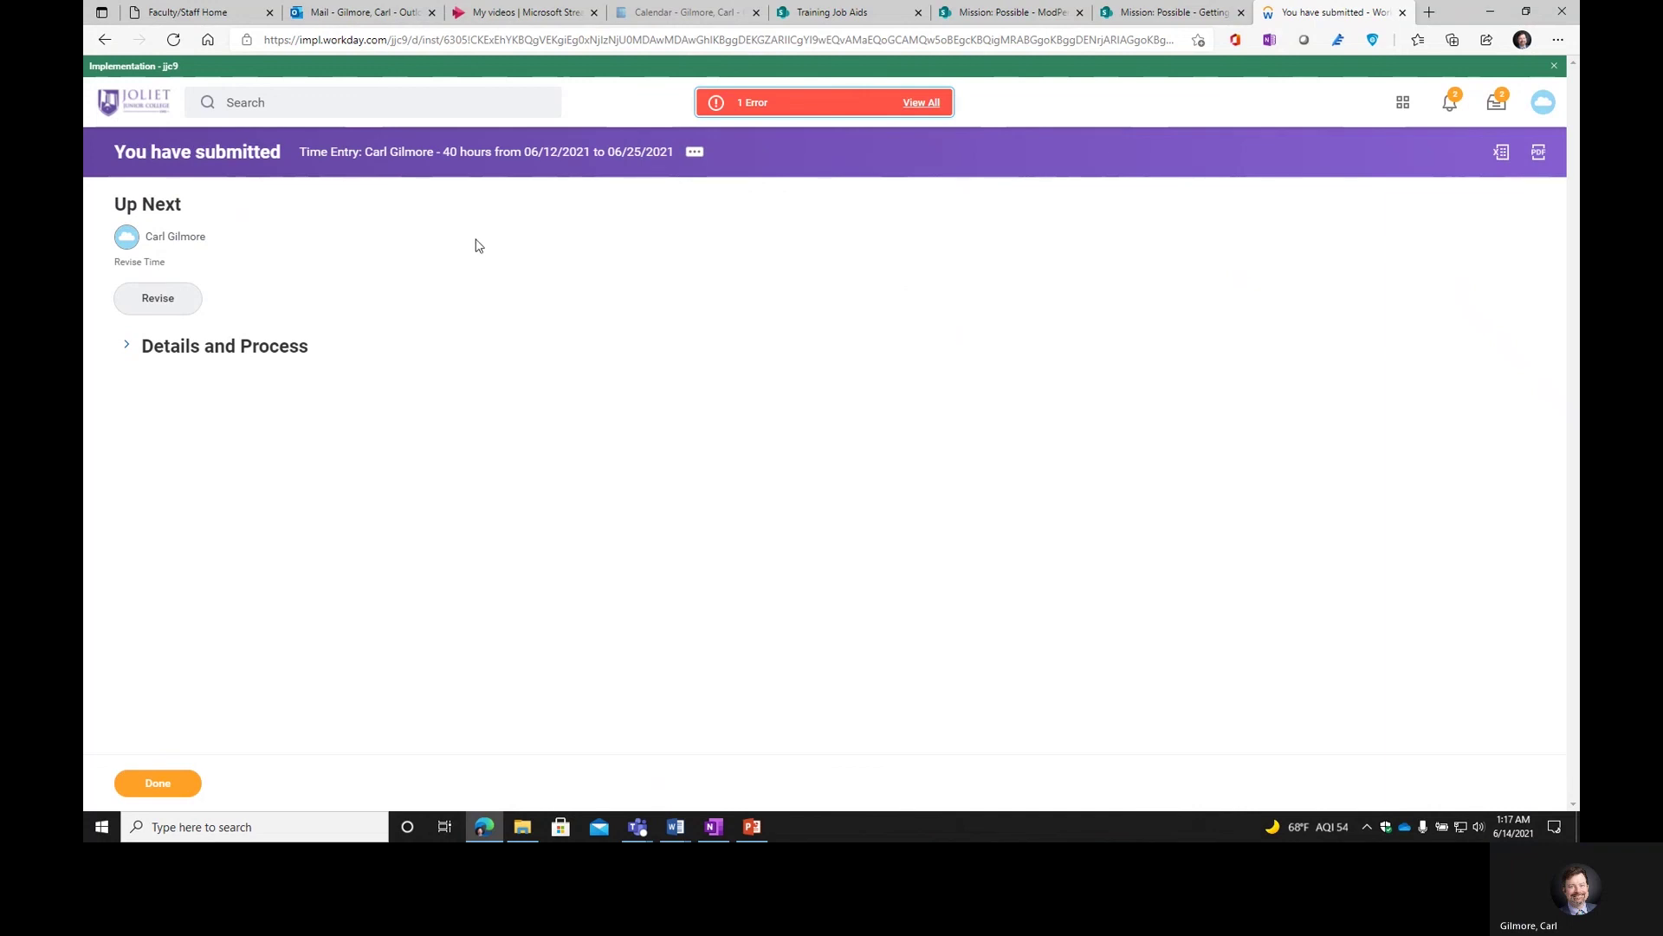
left_click(925, 103)
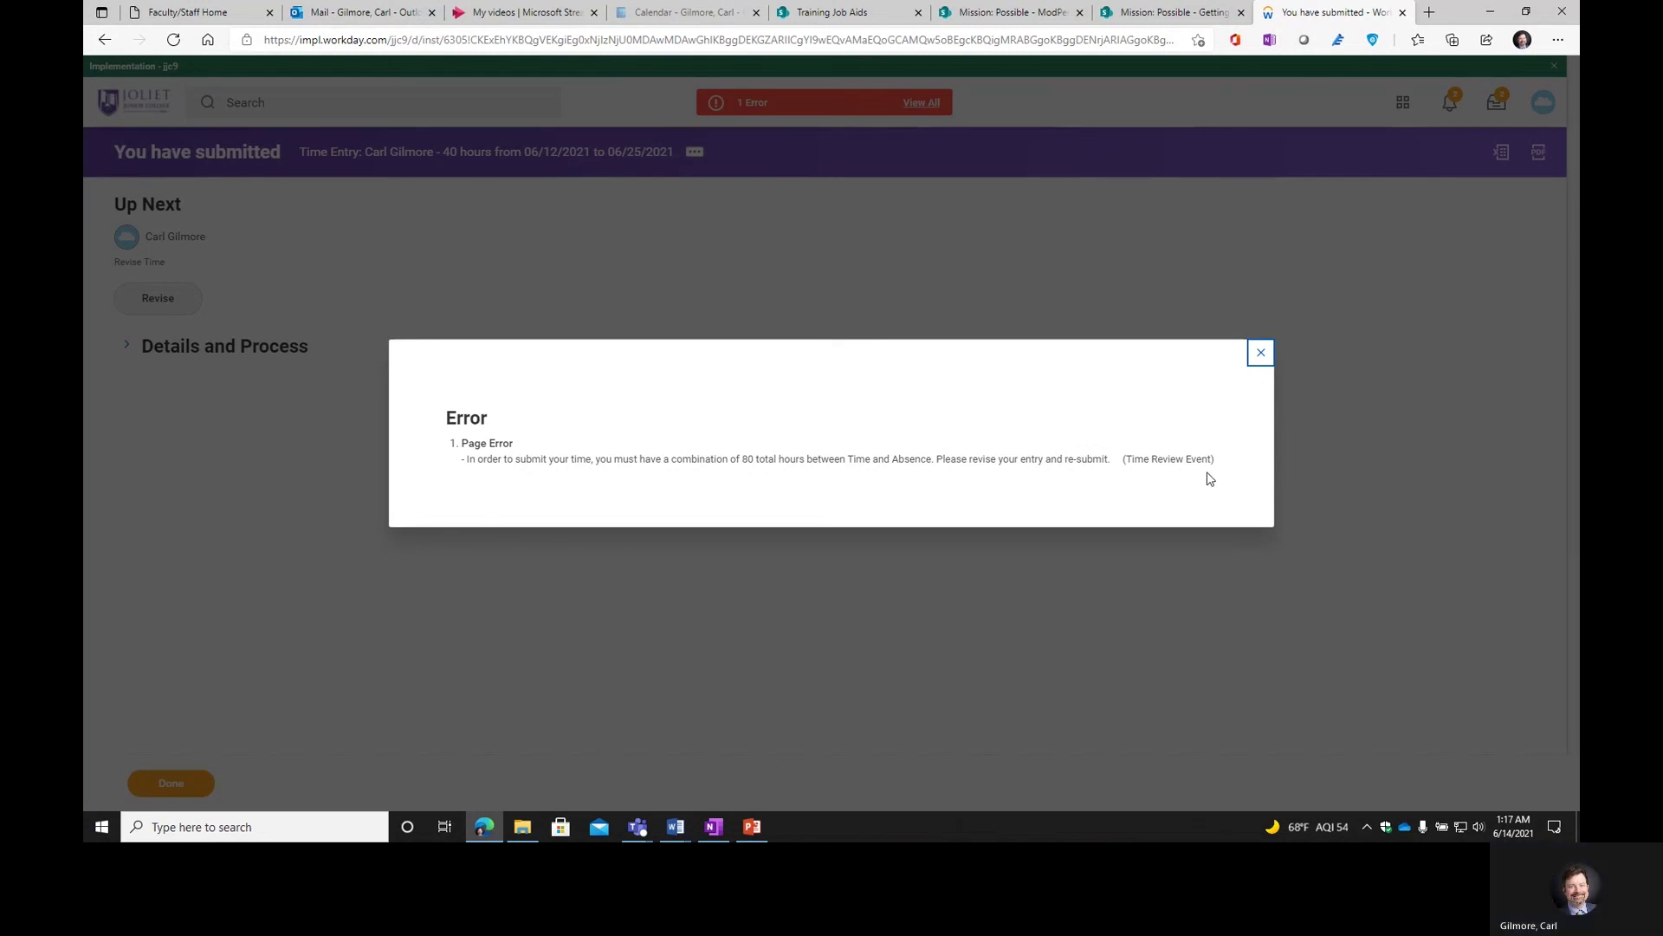
left_click(1262, 356)
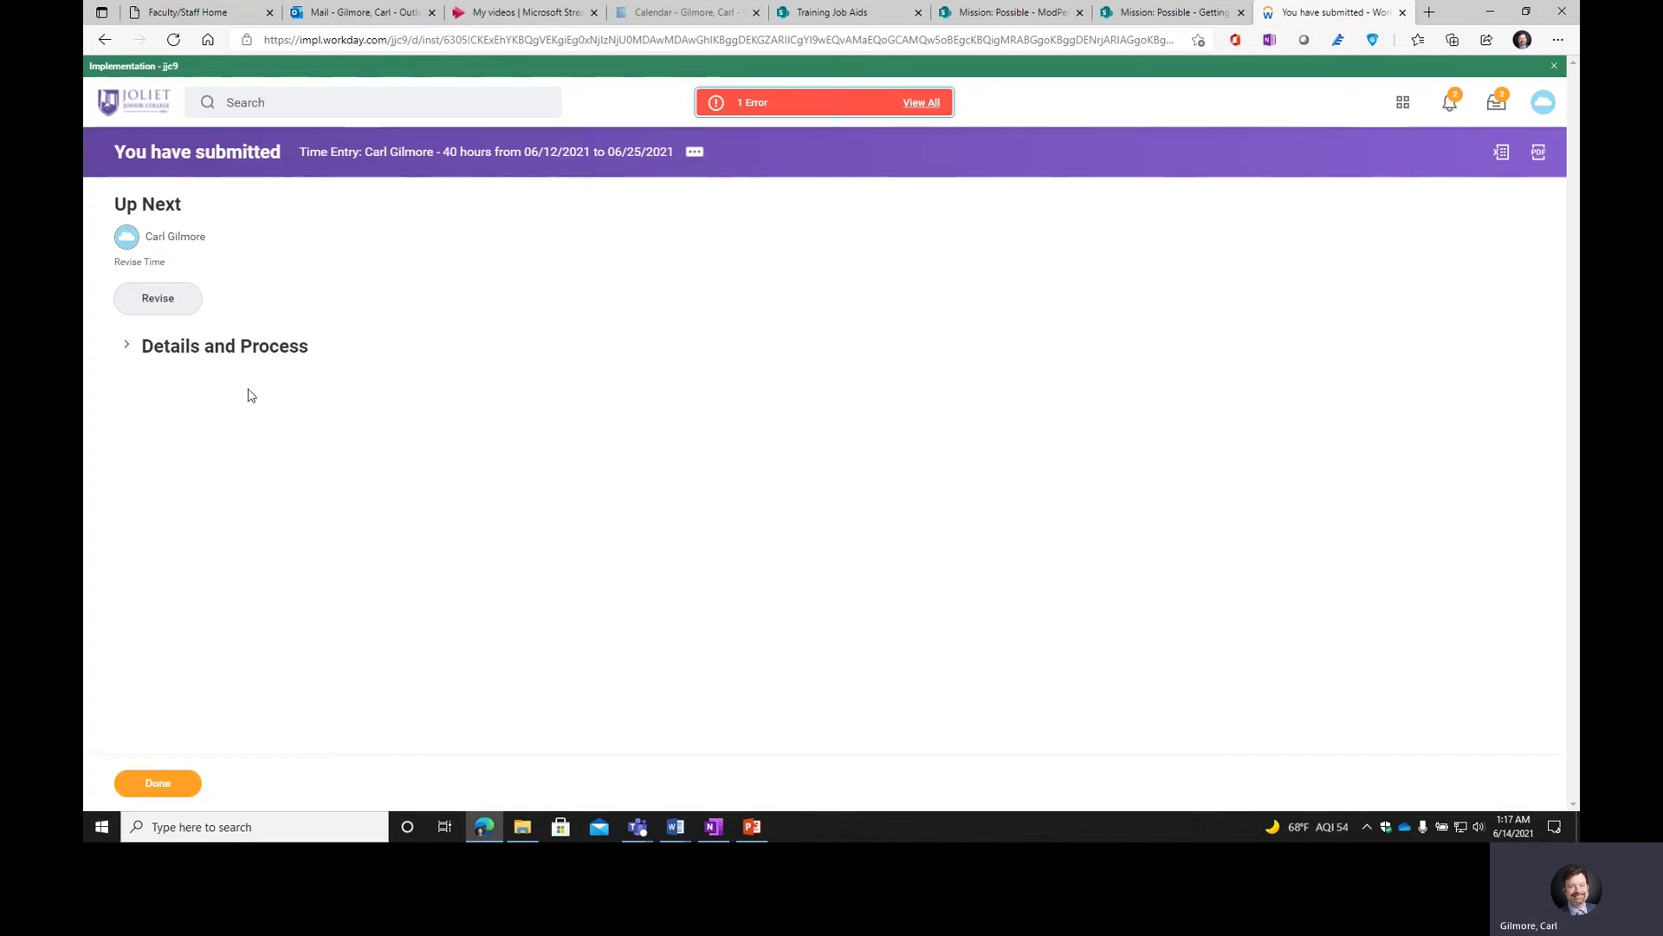
- Start revising the submitted time and switch the calendar to the week of June 19–25, 2021
left_click(151, 300)
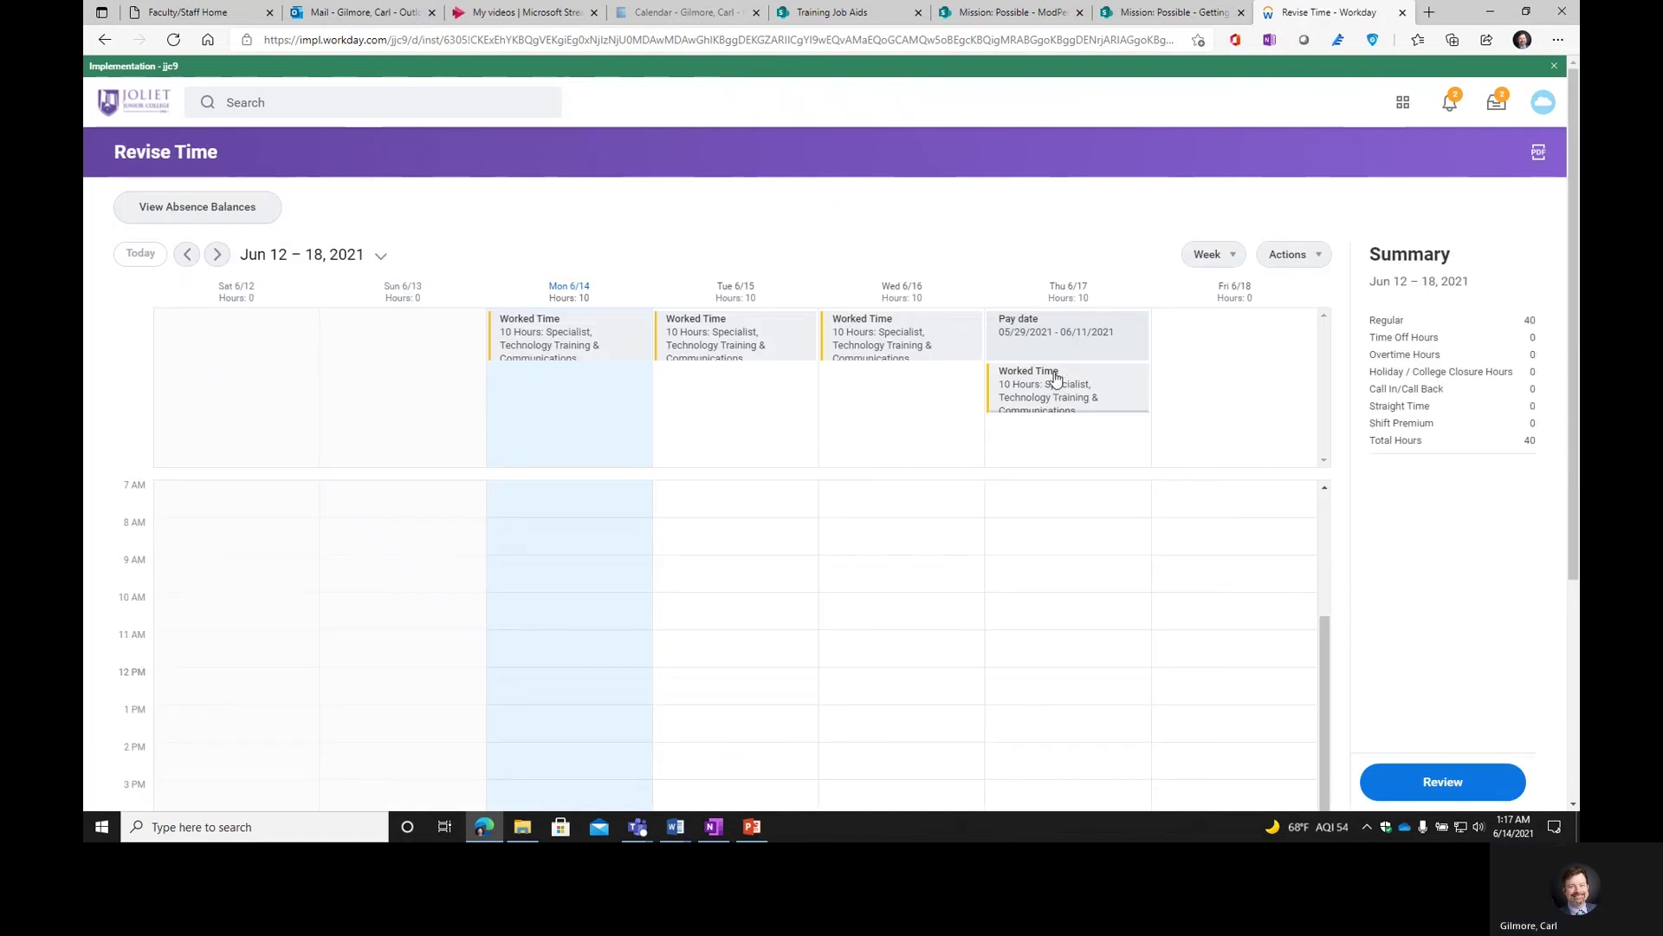
left_click(382, 257)
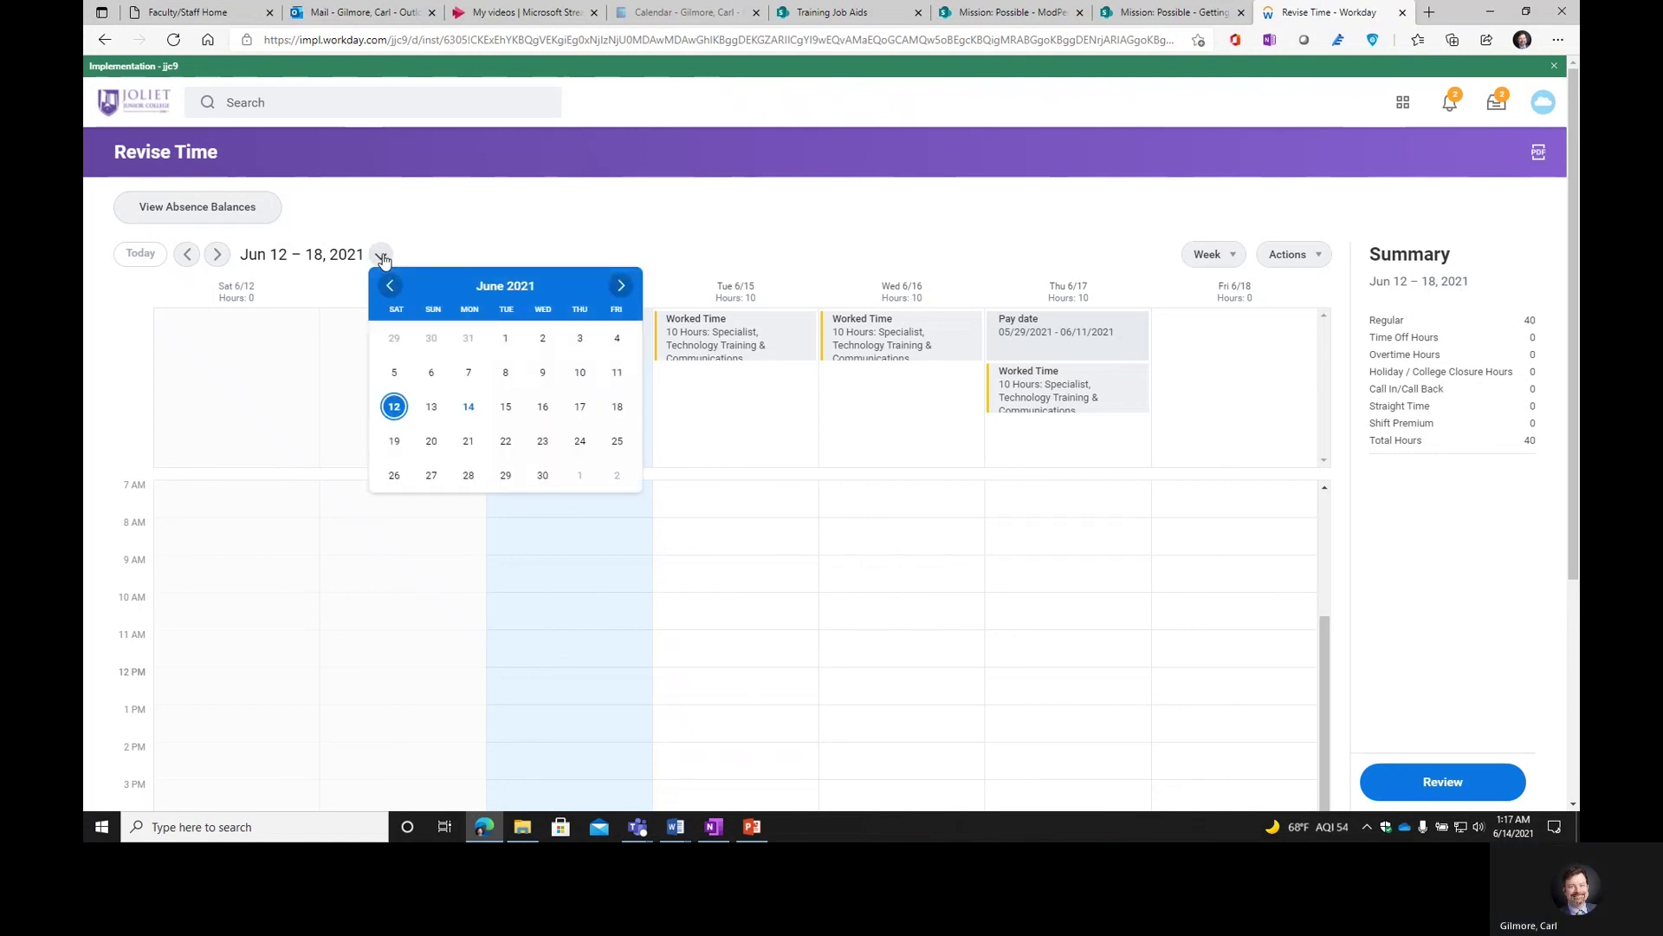
left_click(393, 443)
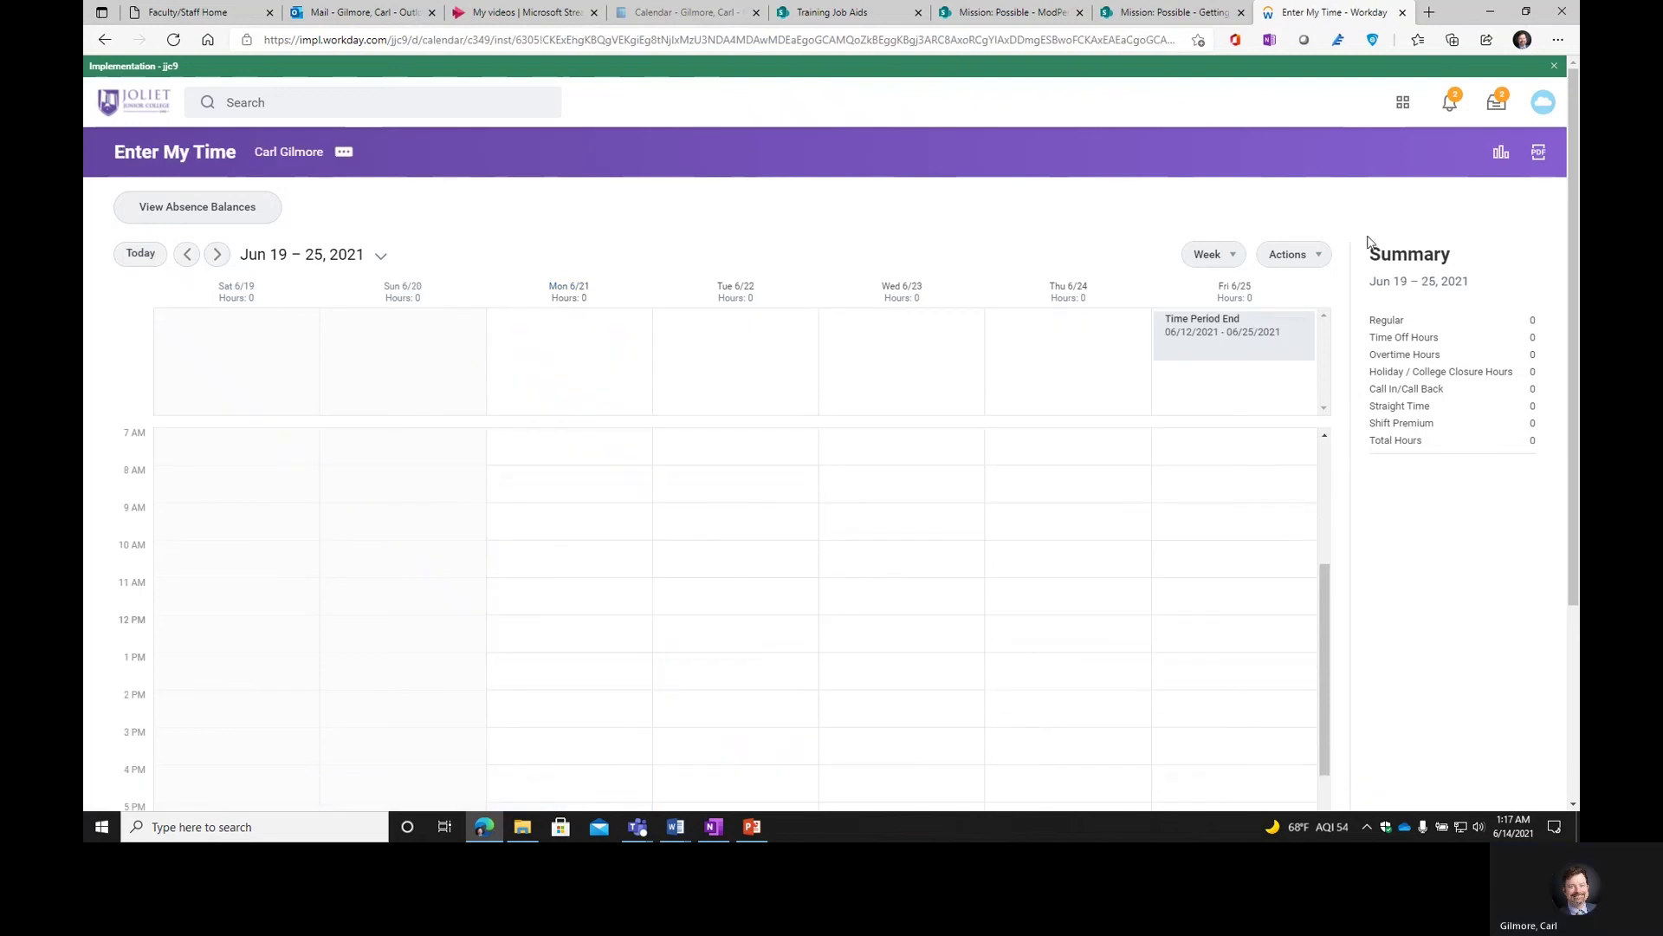
- Use Quick Add to add 10 hours of Worked Time each to Monday through Thursday of the June 19–25 week
left_click(1318, 254)
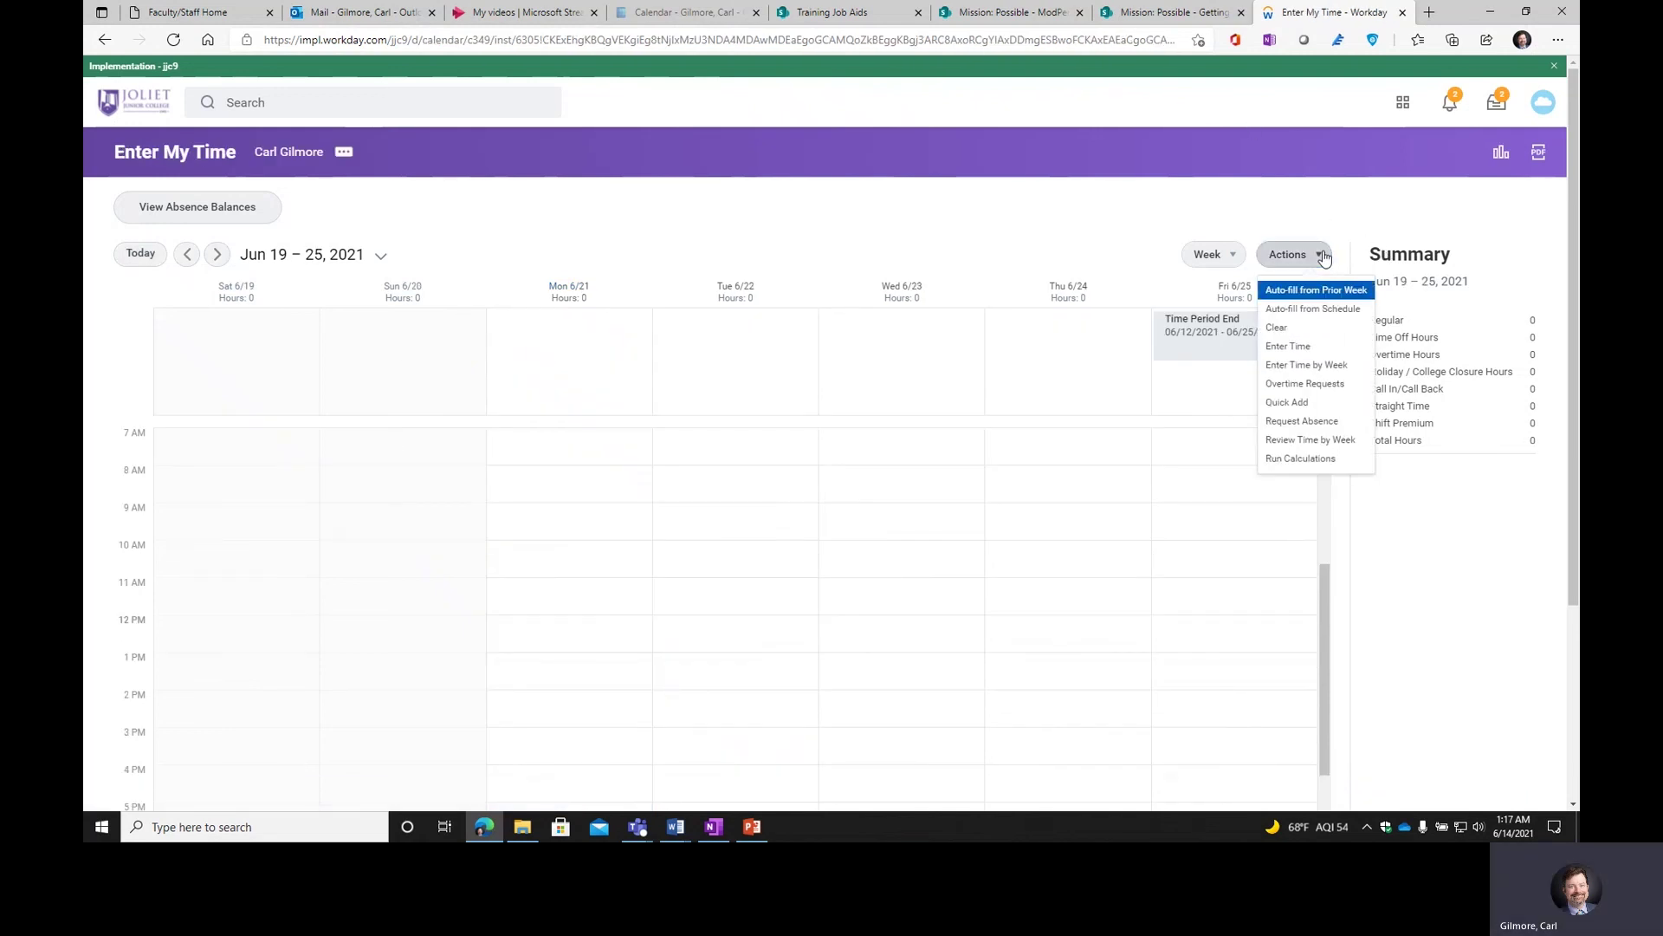
left_click(1300, 404)
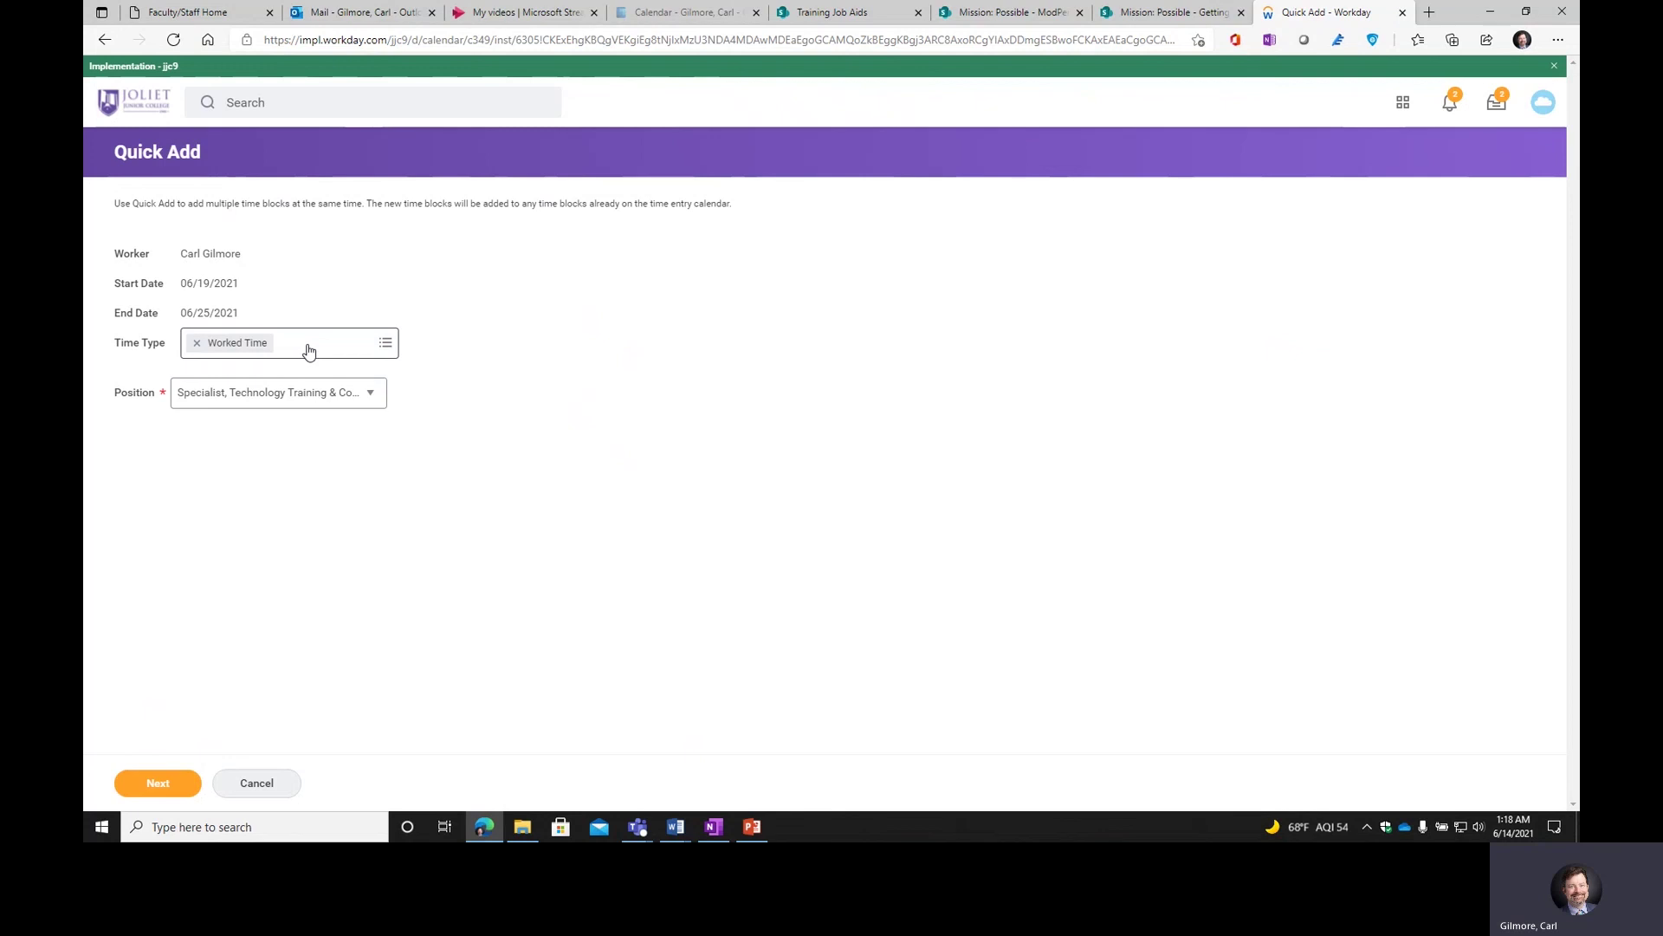
left_click(159, 790)
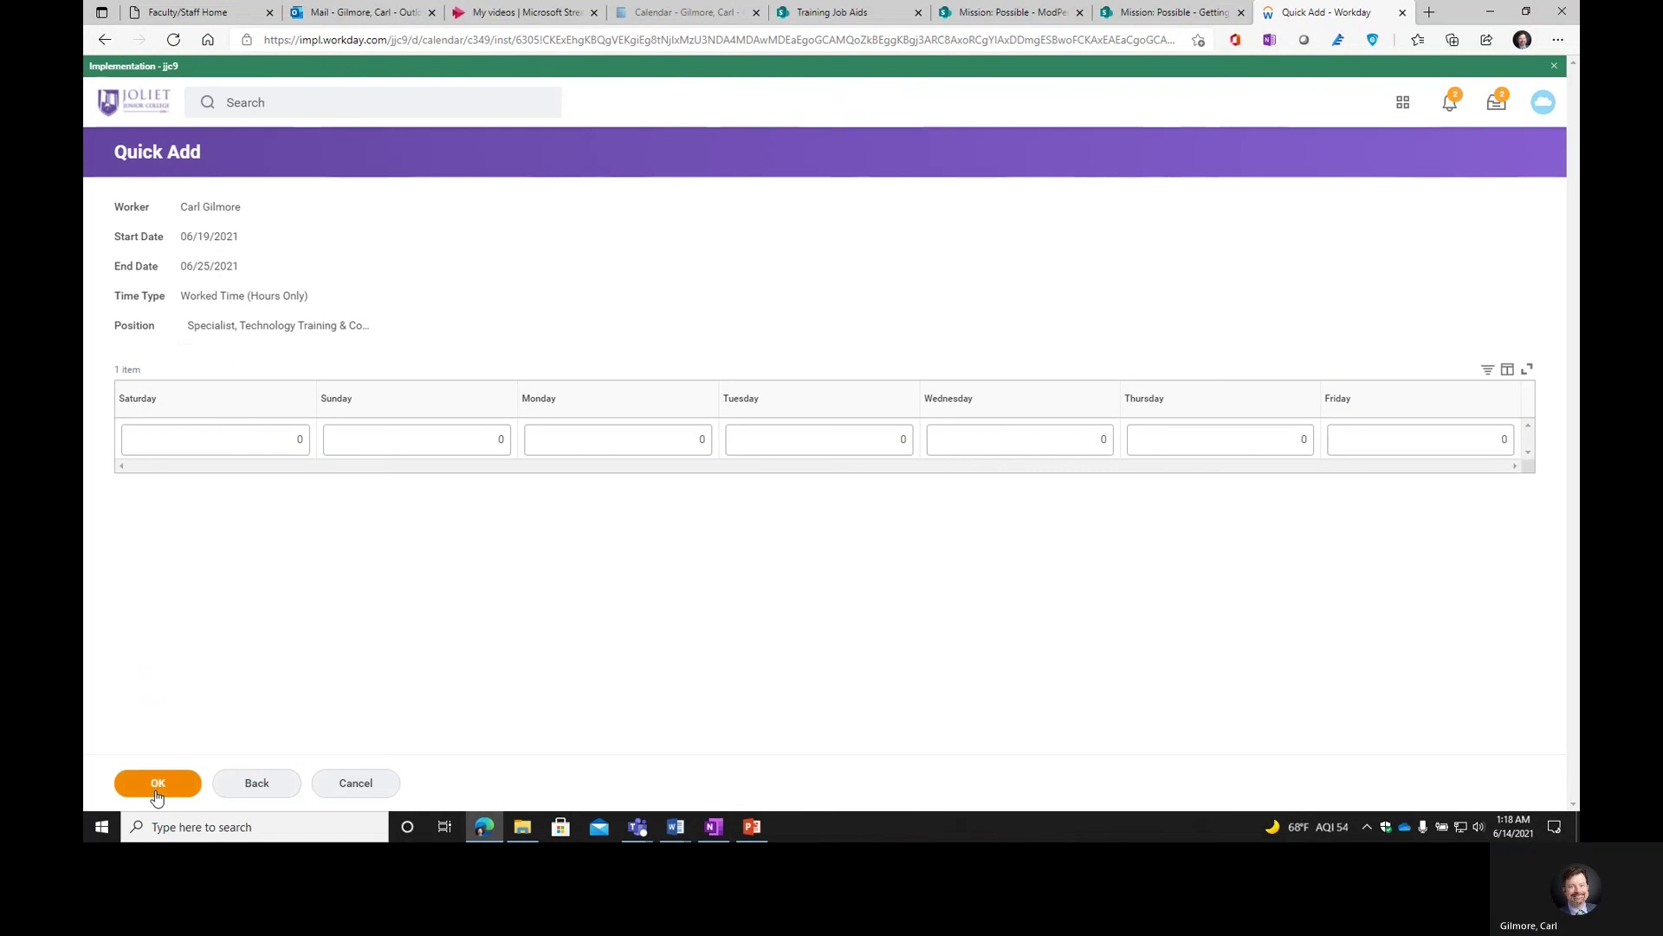
left_click(664, 432)
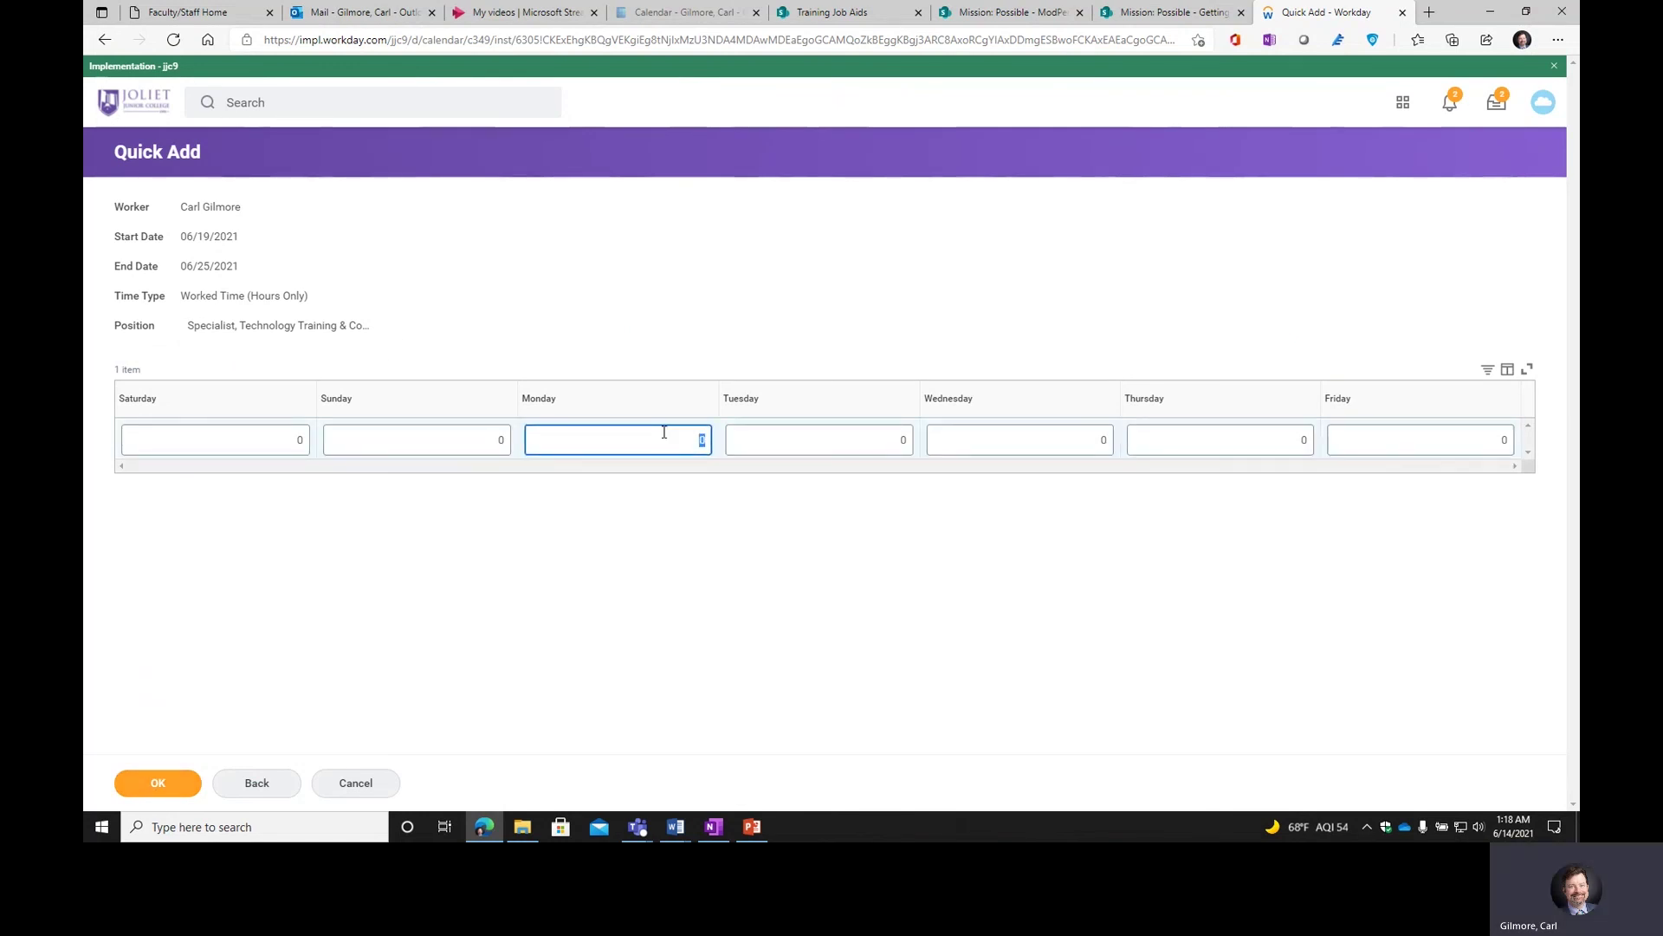
type("10")
left_click(838, 443)
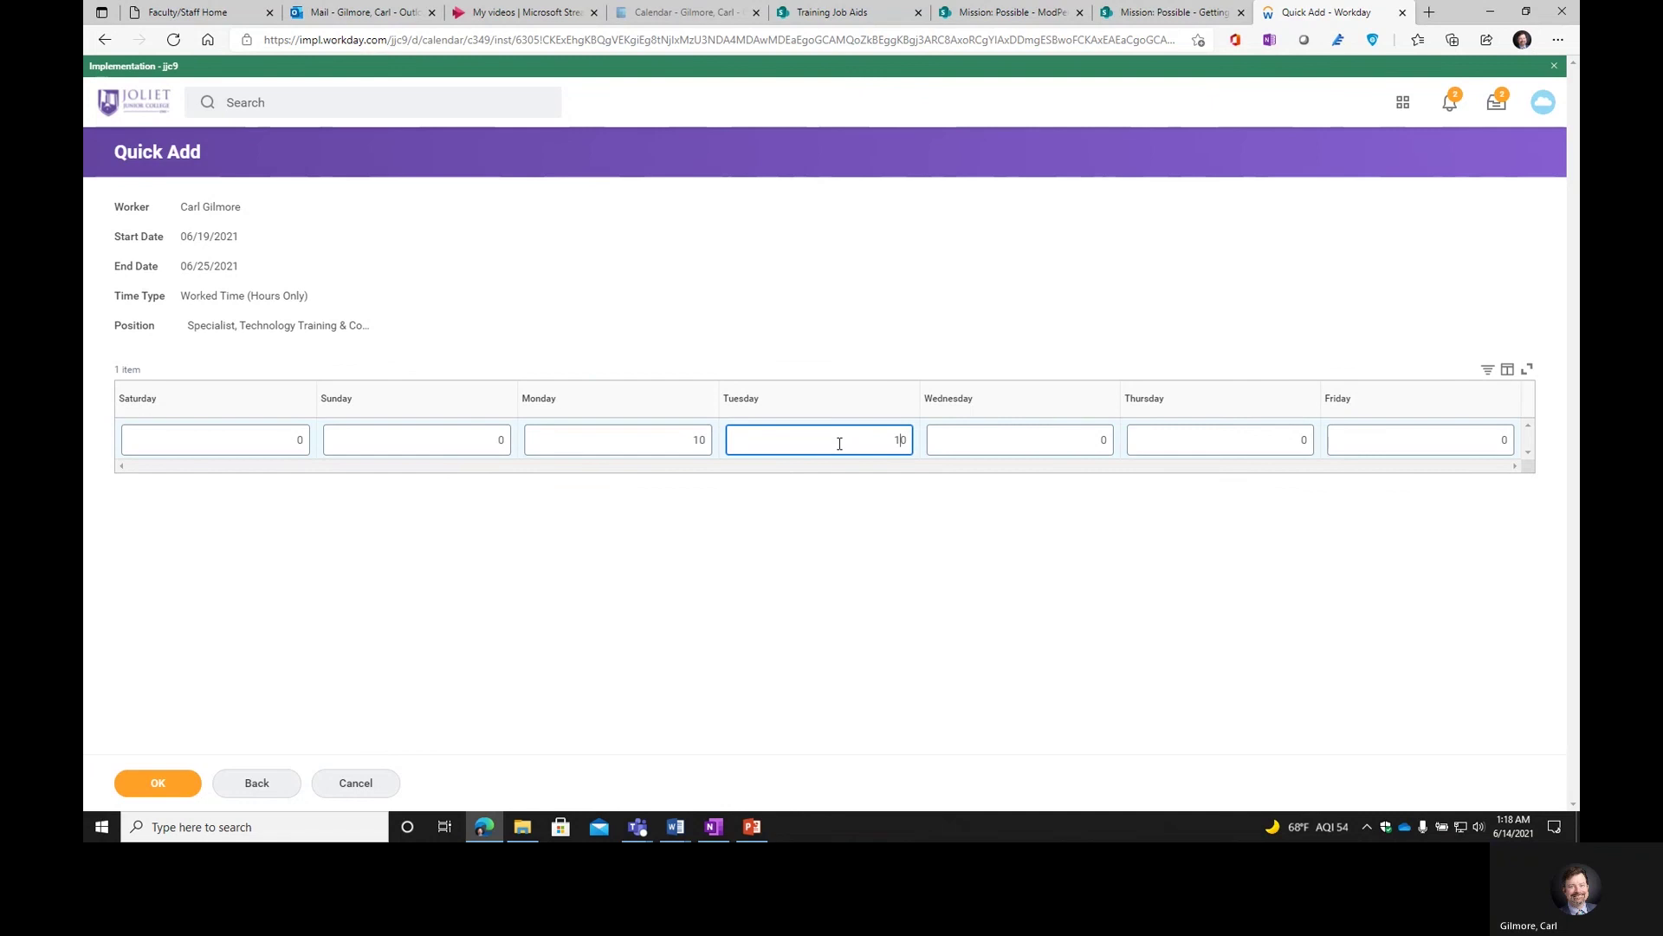
type("10")
left_click(1089, 442)
type("10")
left_click(1288, 440)
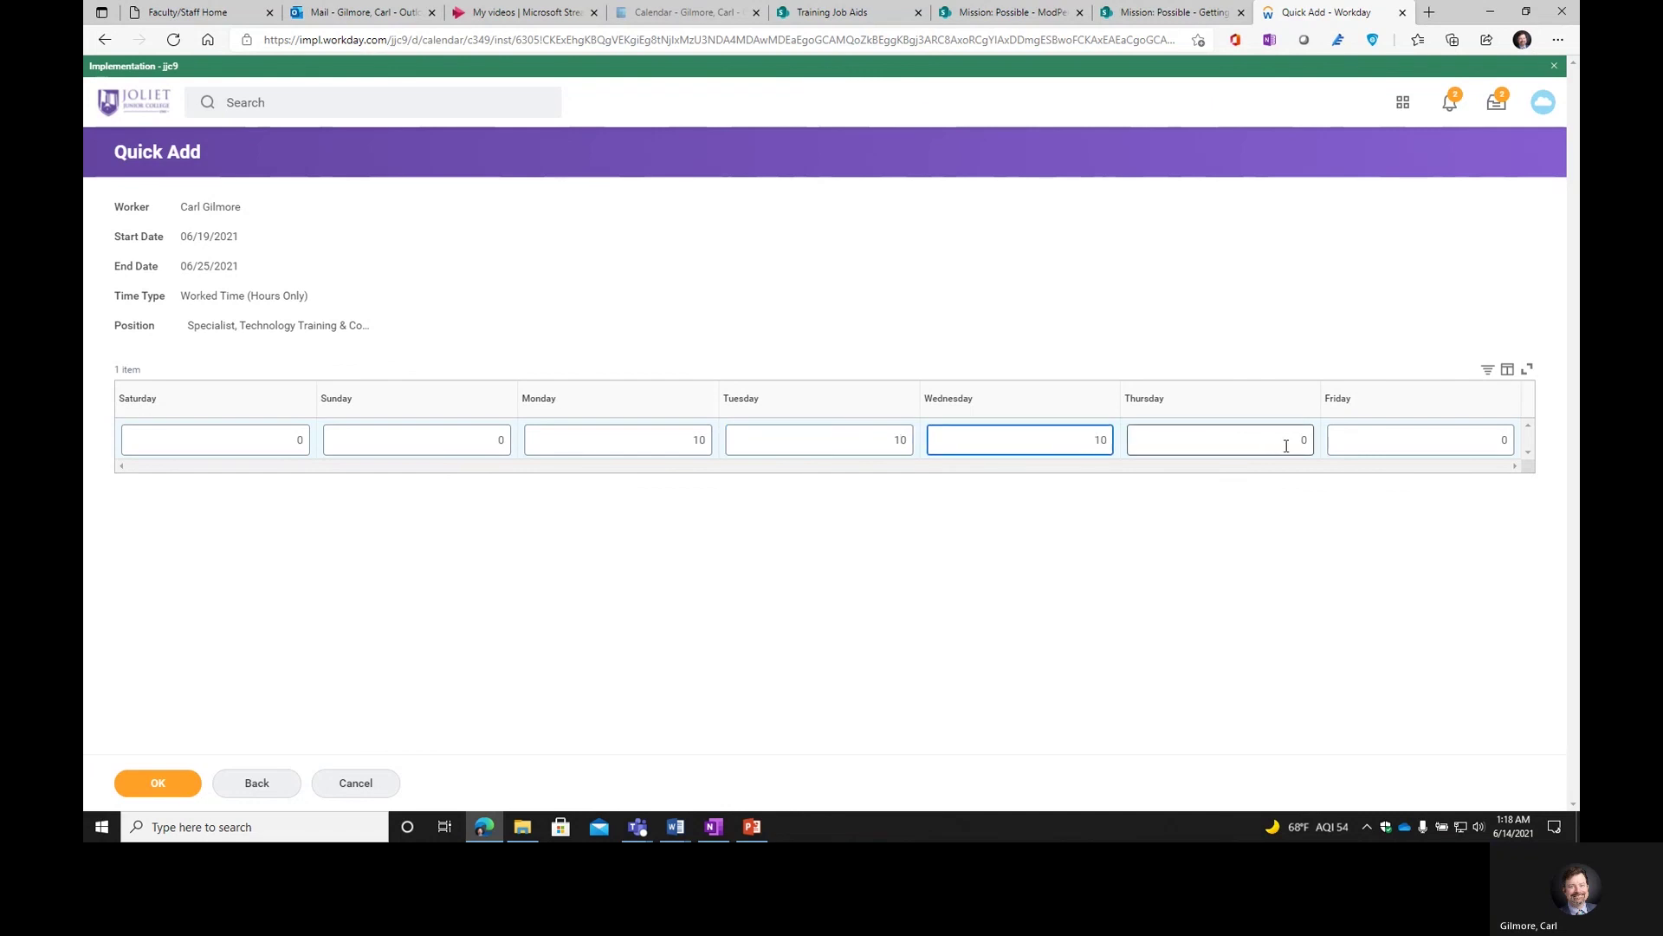
type("10")
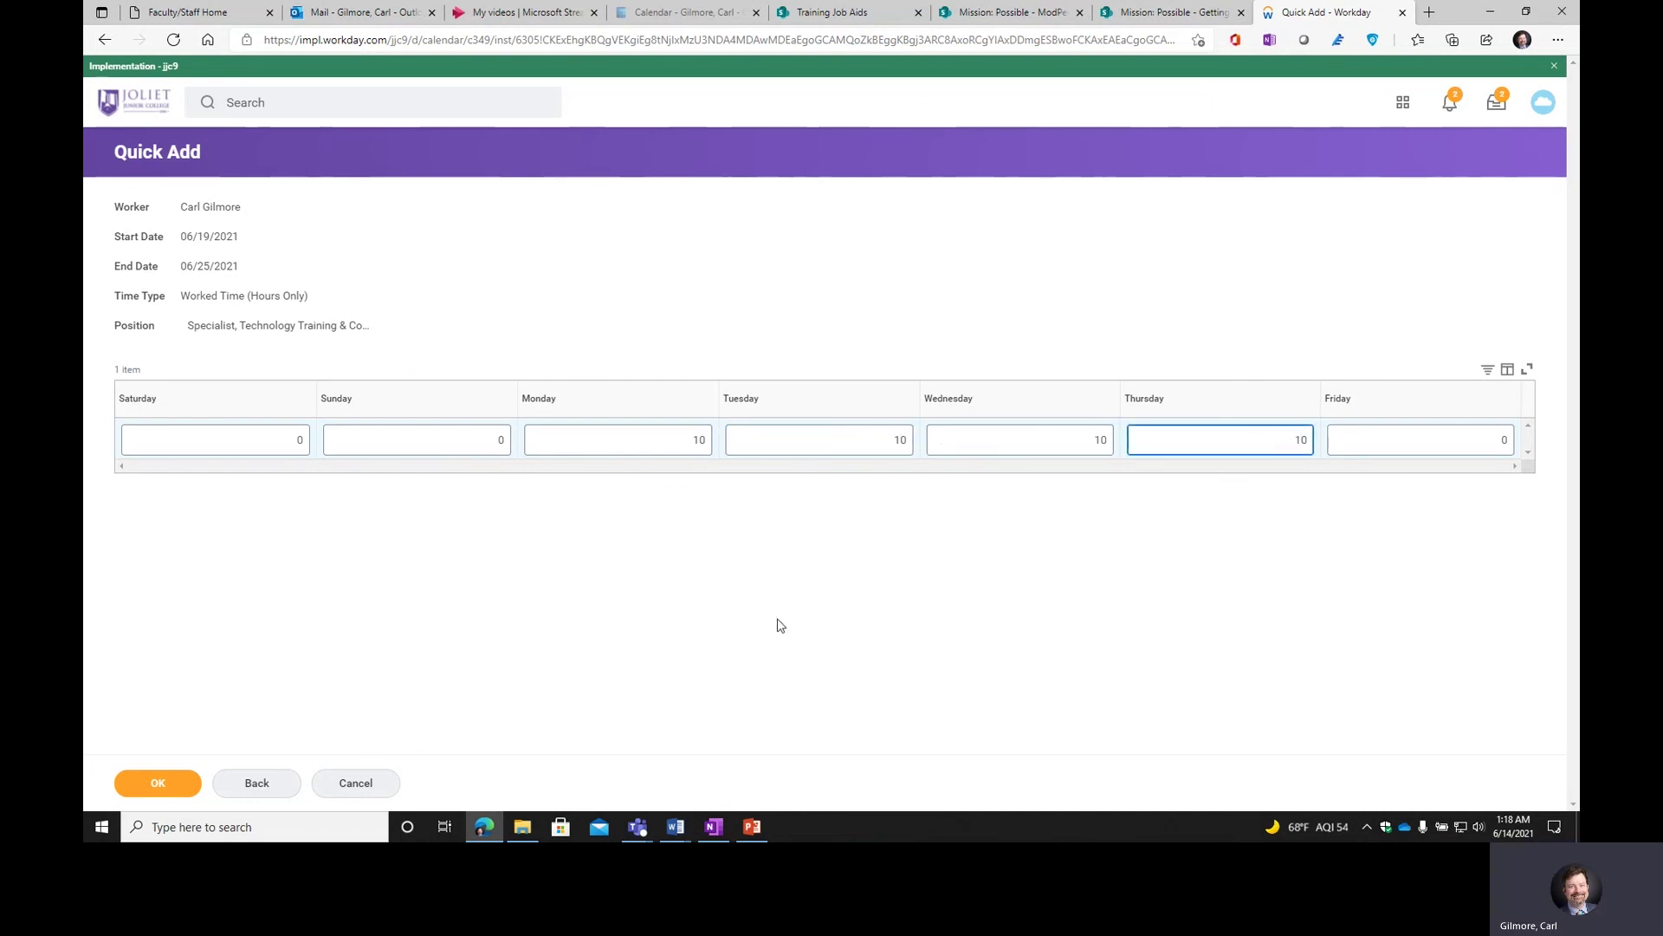
left_click(159, 783)
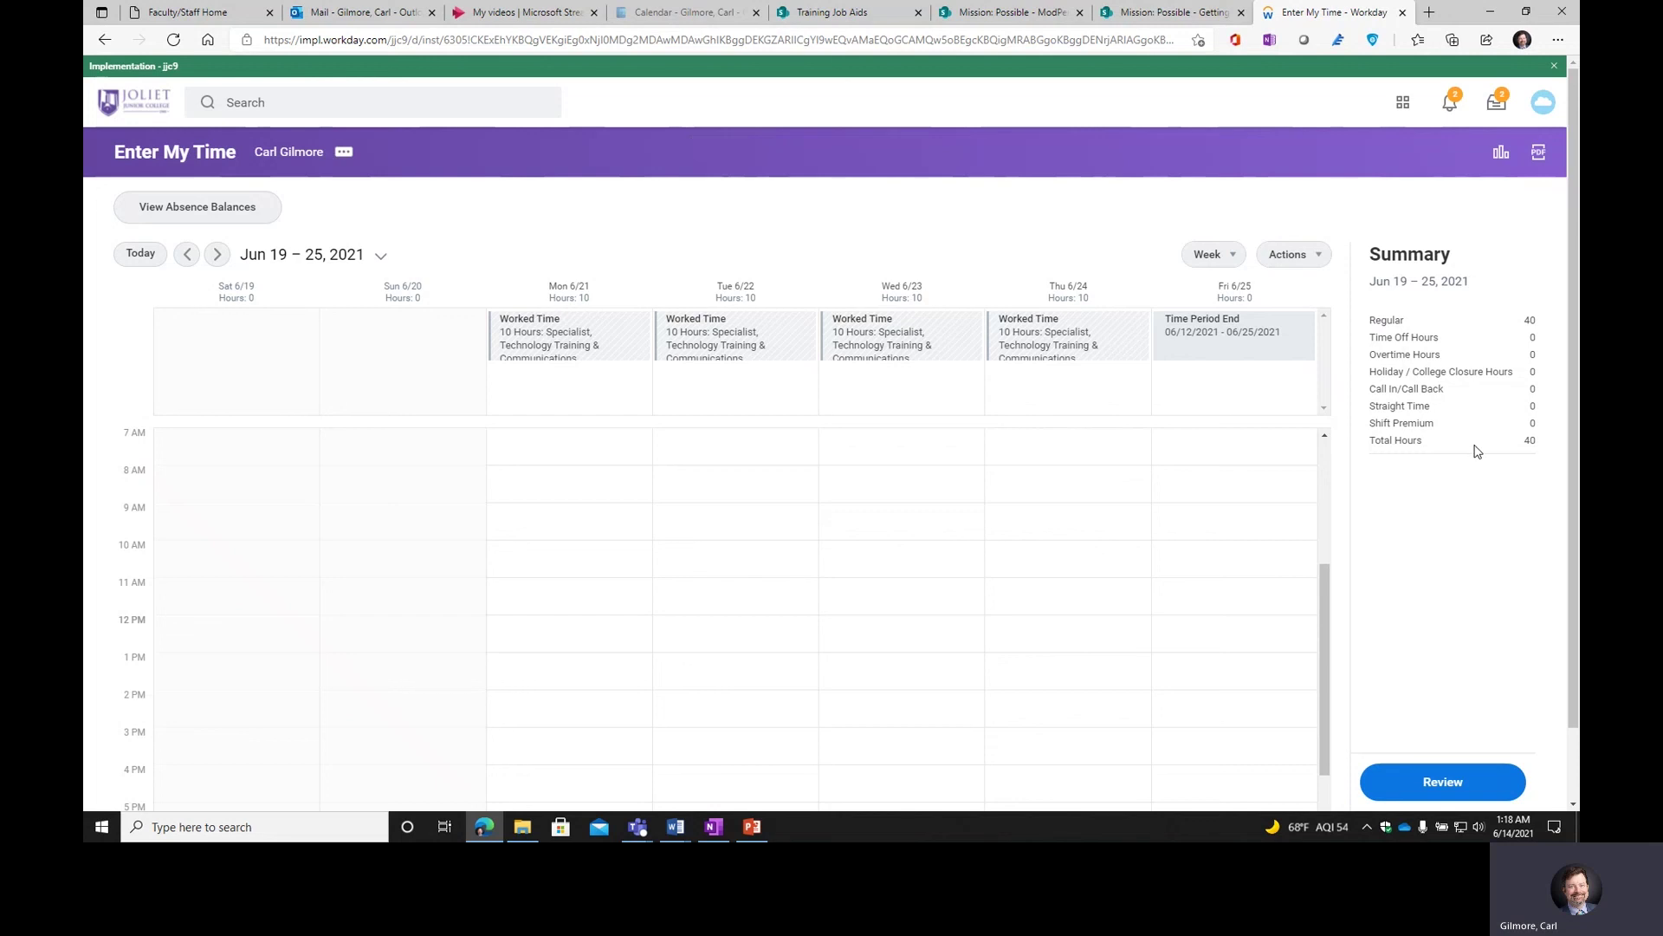
- Review and resubmit the time for the full June 12–25, 2021 period, and dismiss the confirmation
left_click(1433, 784)
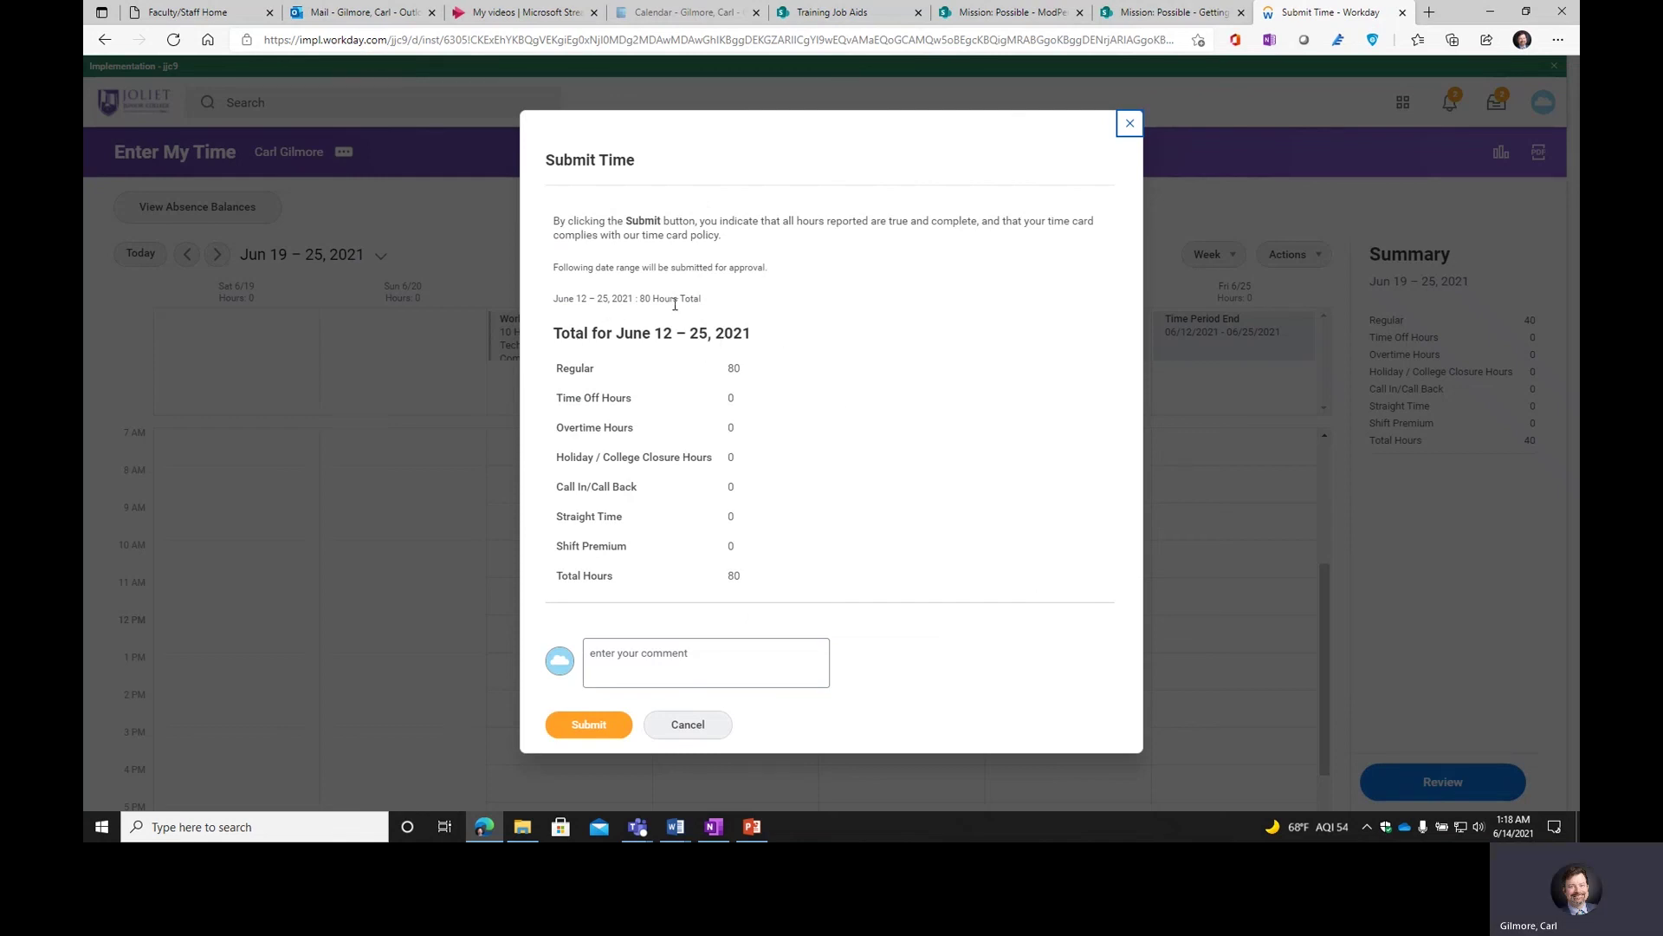
left_click(585, 730)
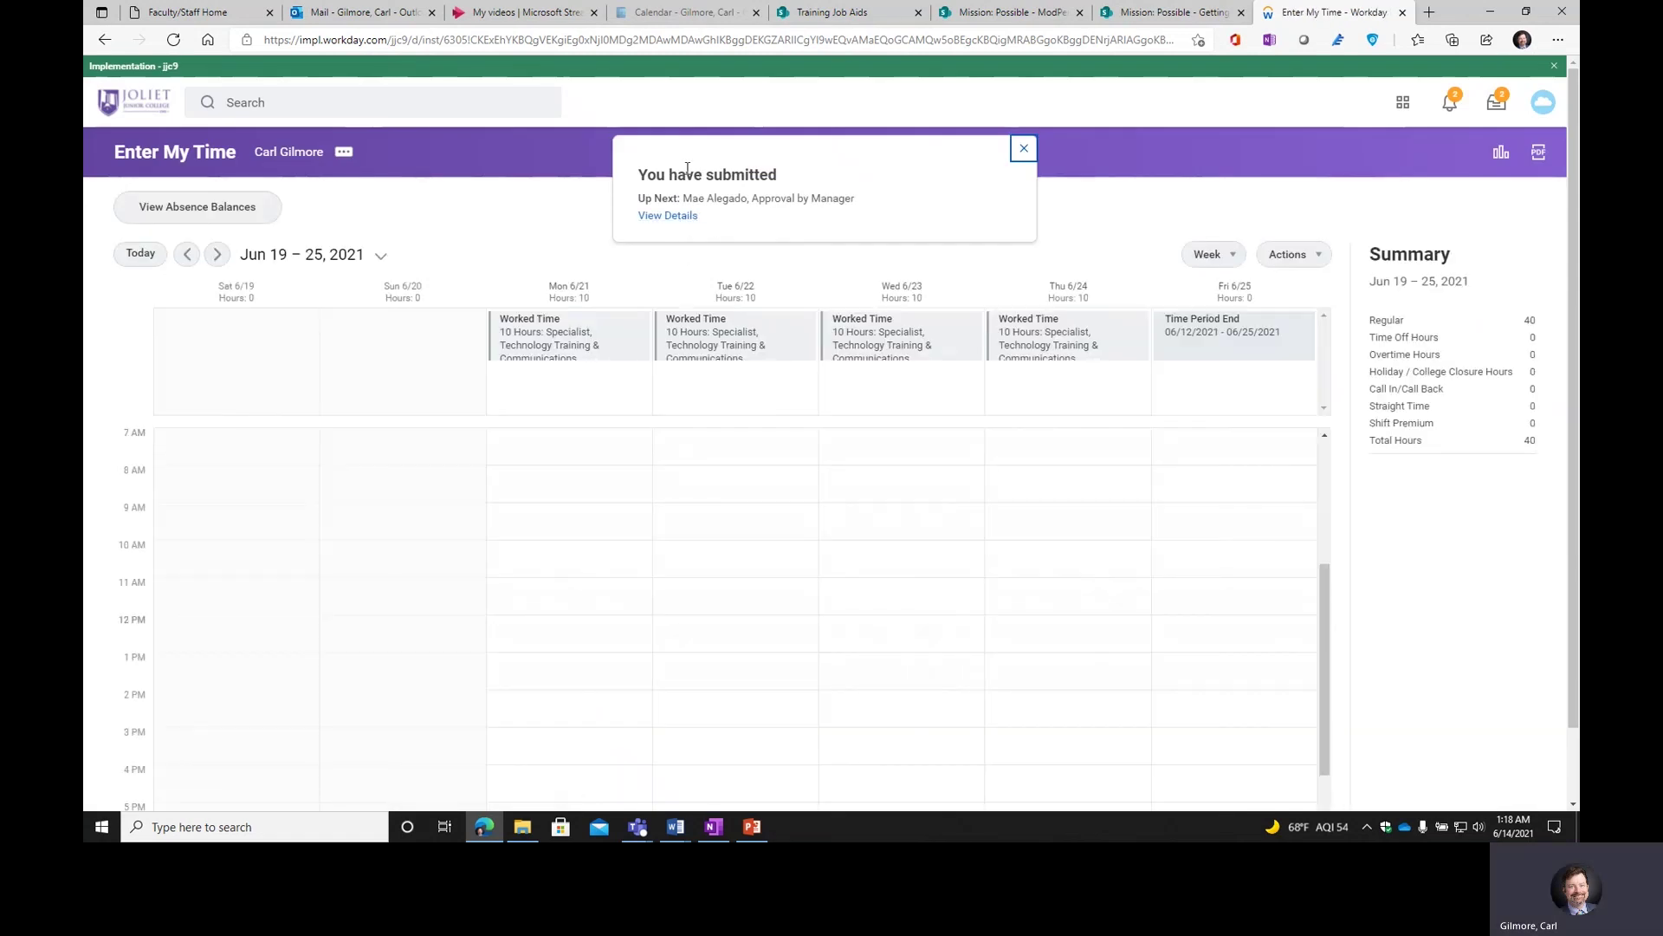
left_click(1024, 150)
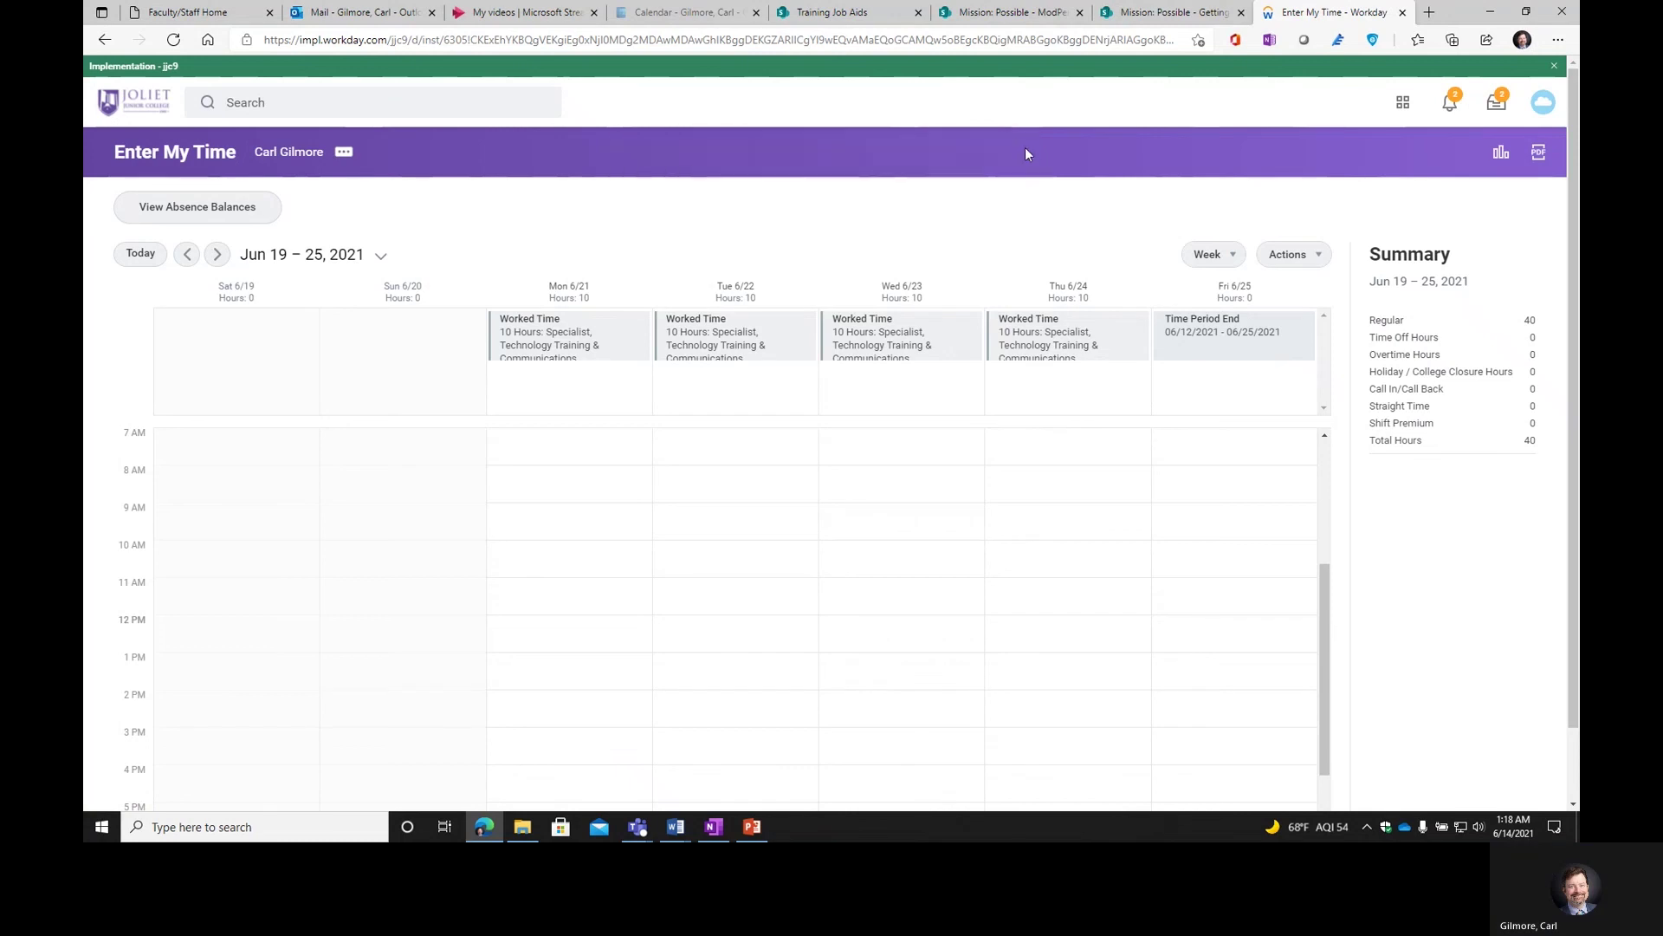